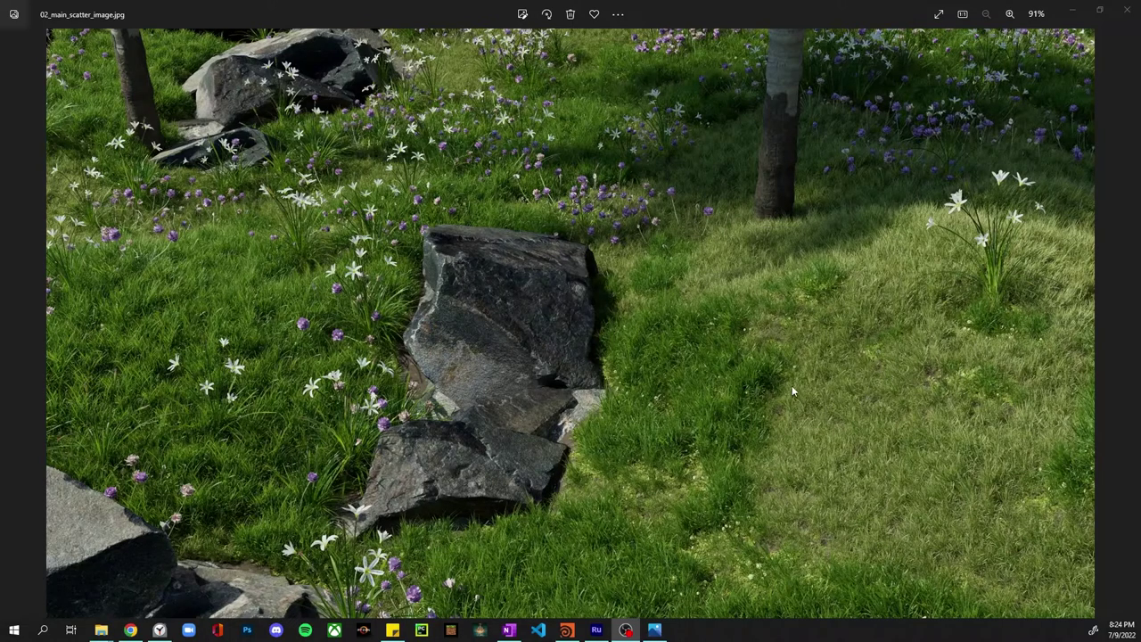
# In Photos, flip back and forth between 01_flower_overlap_rock.jpg and 02_main_scatter_image.jpg to compare them.
pyautogui.click(590, 434)
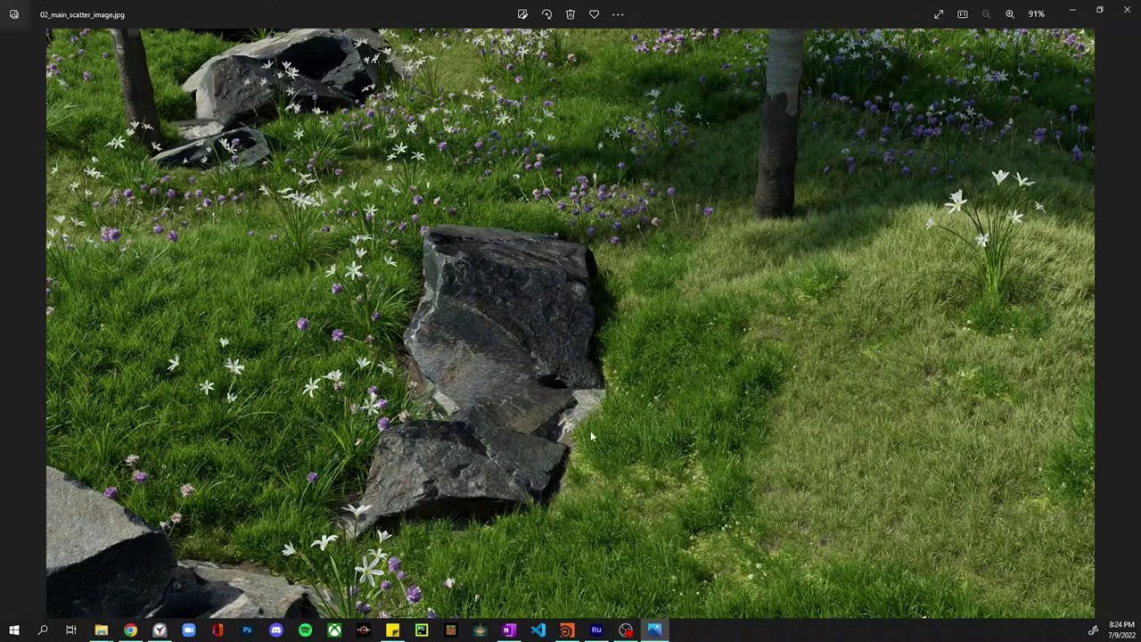
pyautogui.press('Left')
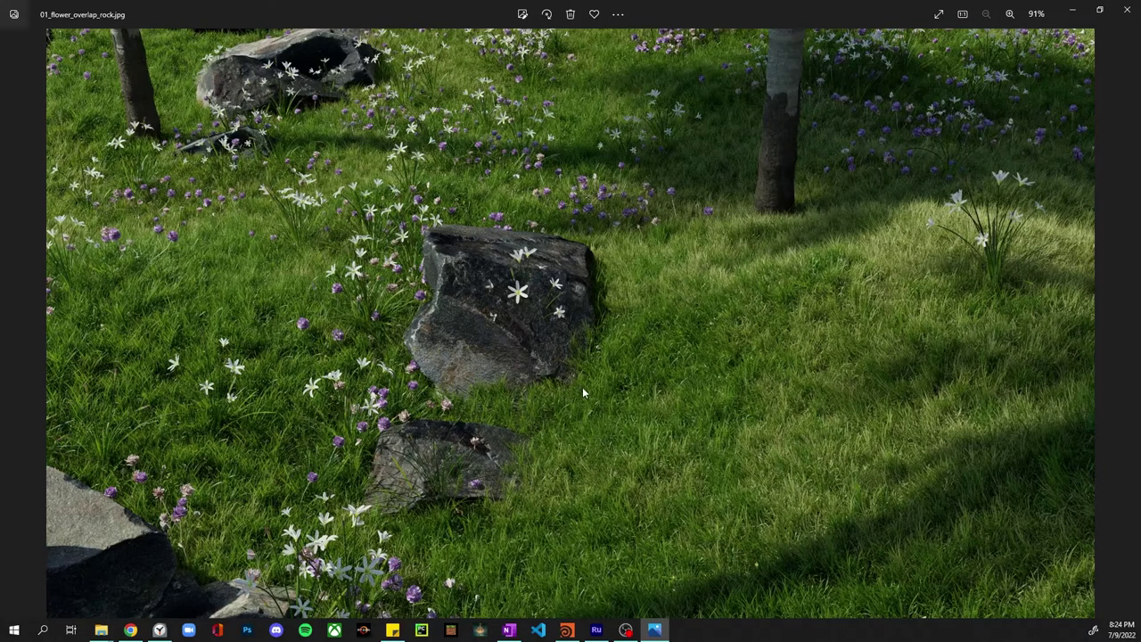
pyautogui.press('Right')
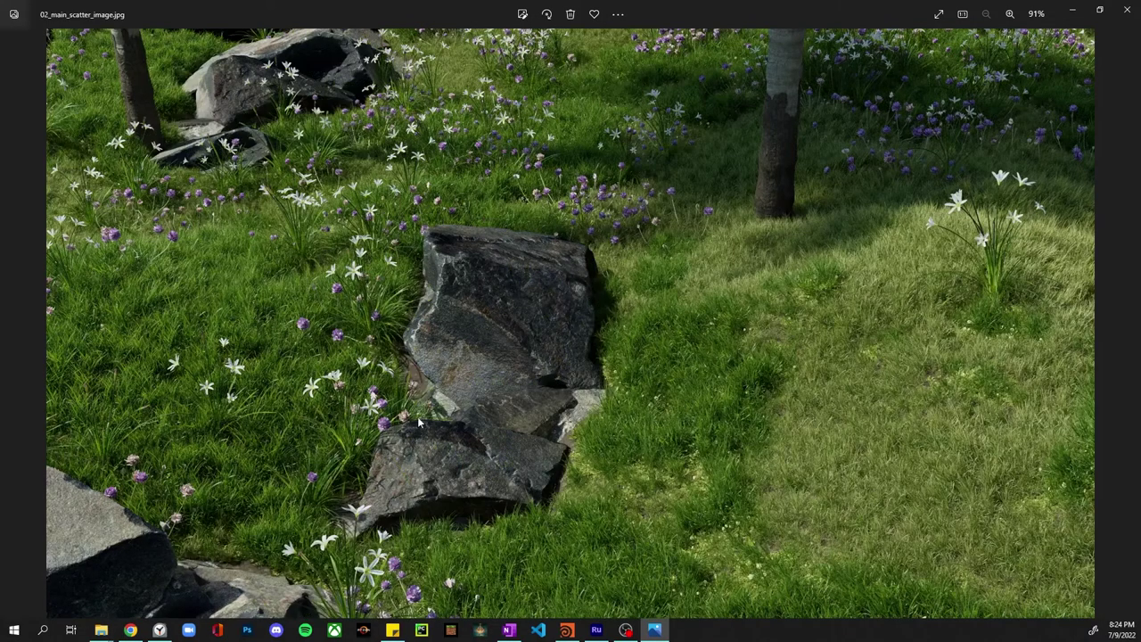
pyautogui.press('Left')
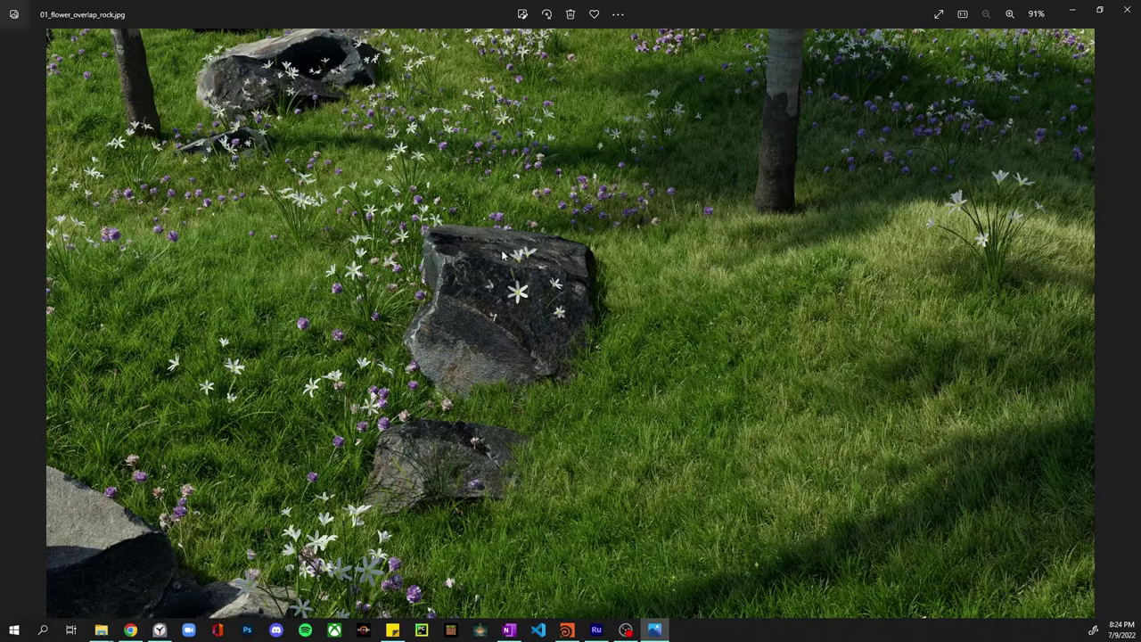
pyautogui.press('Right')
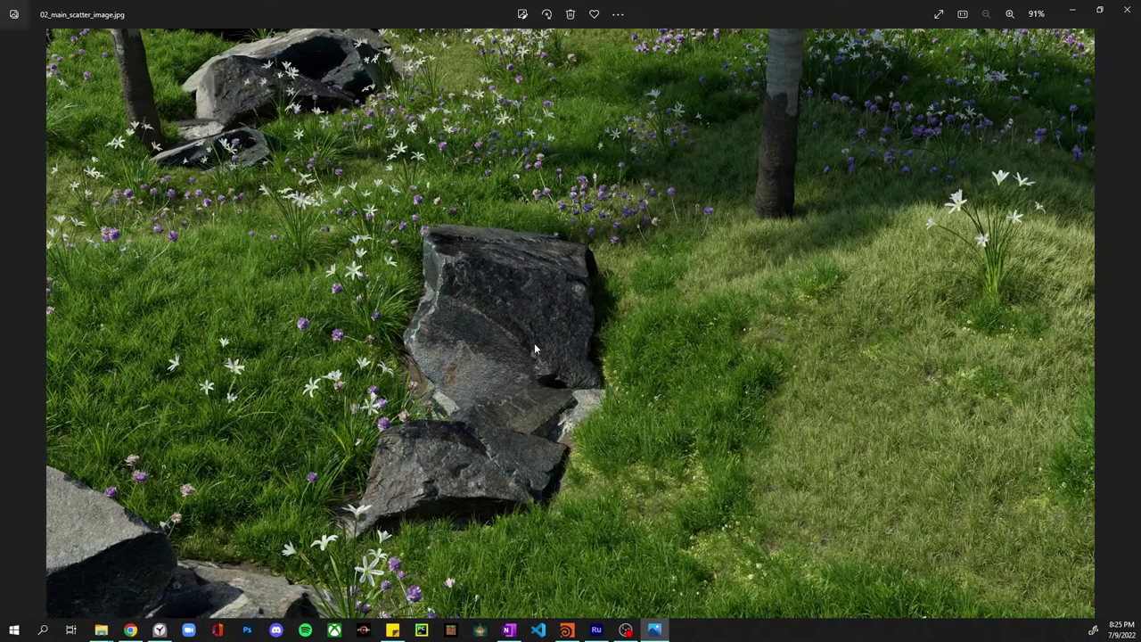
pyautogui.press('Left')
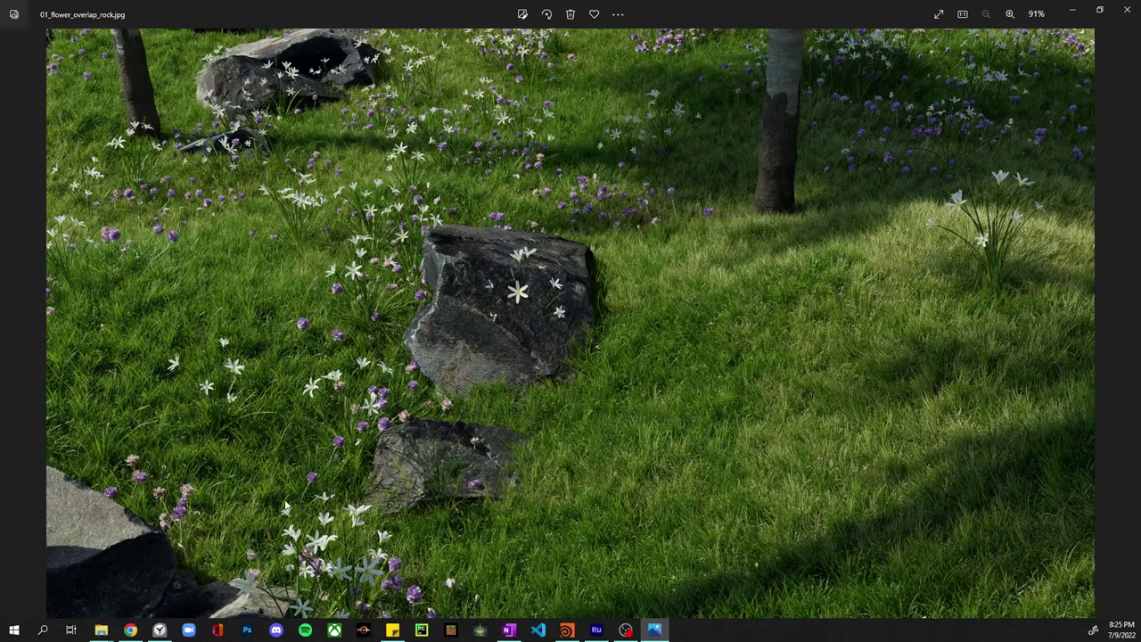
pyautogui.press('Right')
pyautogui.press('Left')
pyautogui.press('Right')
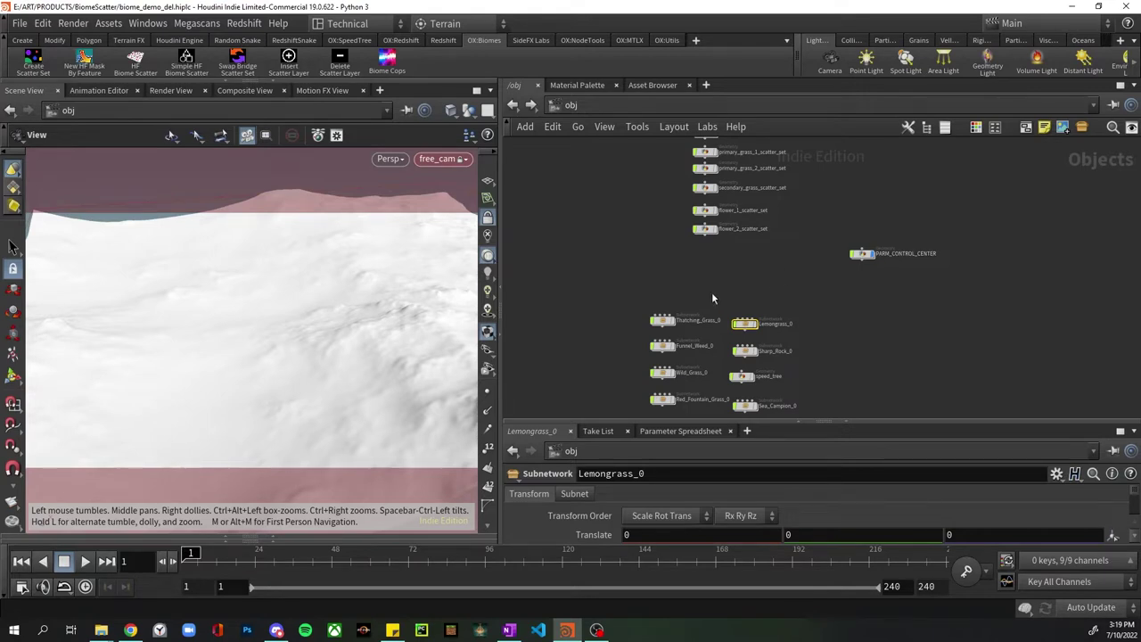
pyautogui.moveTo(761, 287); pyautogui.dragTo(773, 205, button='middle')
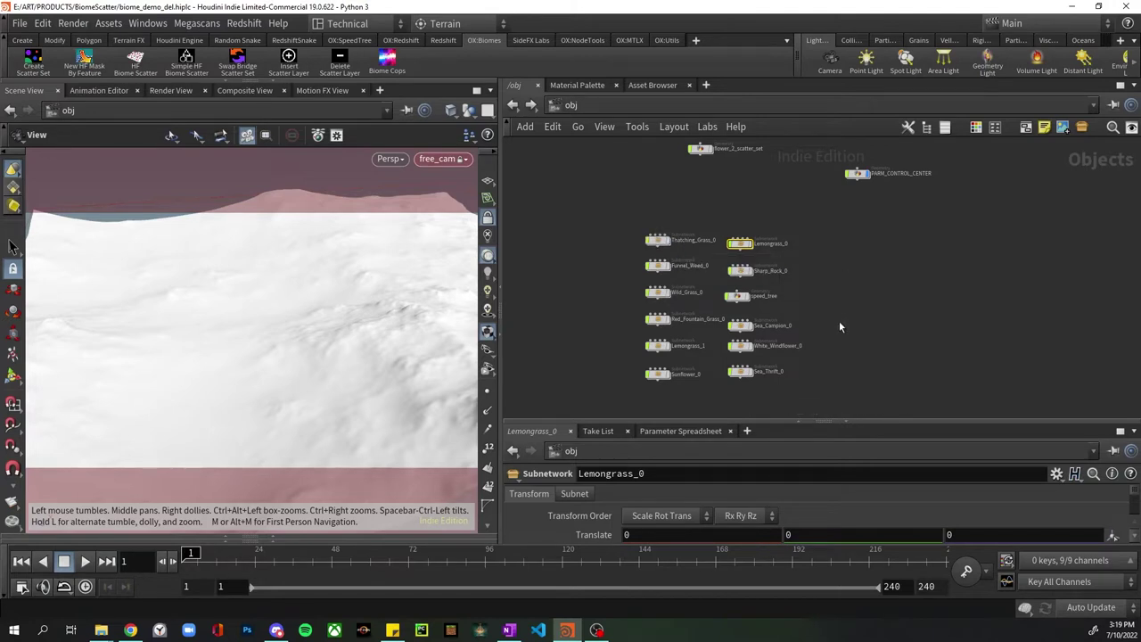
pyautogui.moveTo(838, 327); pyautogui.dragTo(863, 303, button='middle')
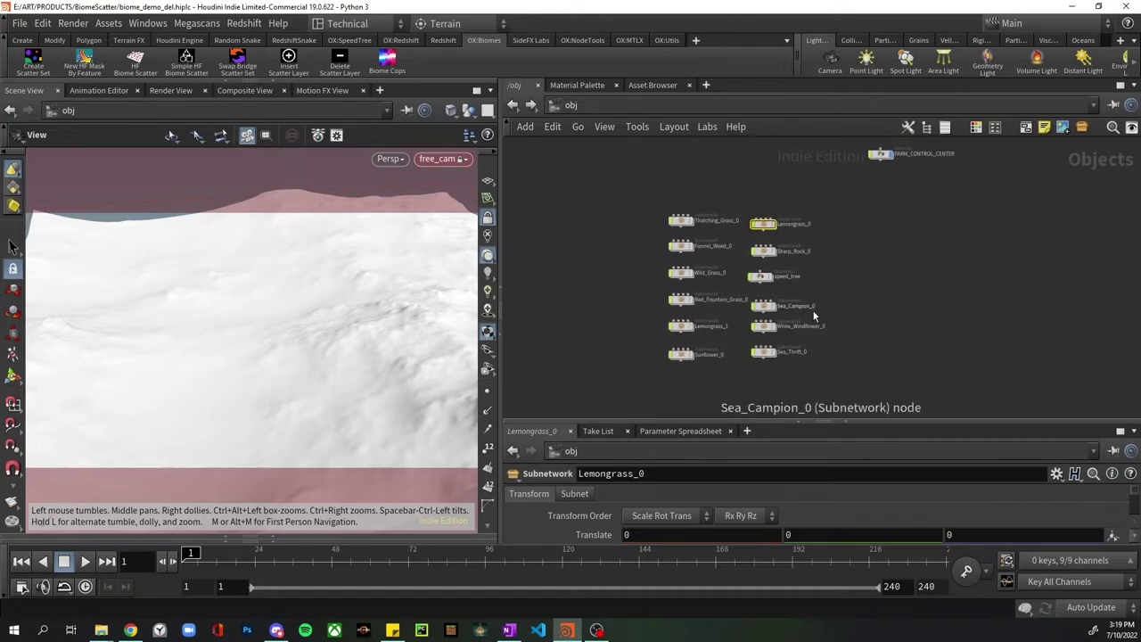
pyautogui.moveTo(892, 335); pyautogui.dragTo(894, 314, button='middle')
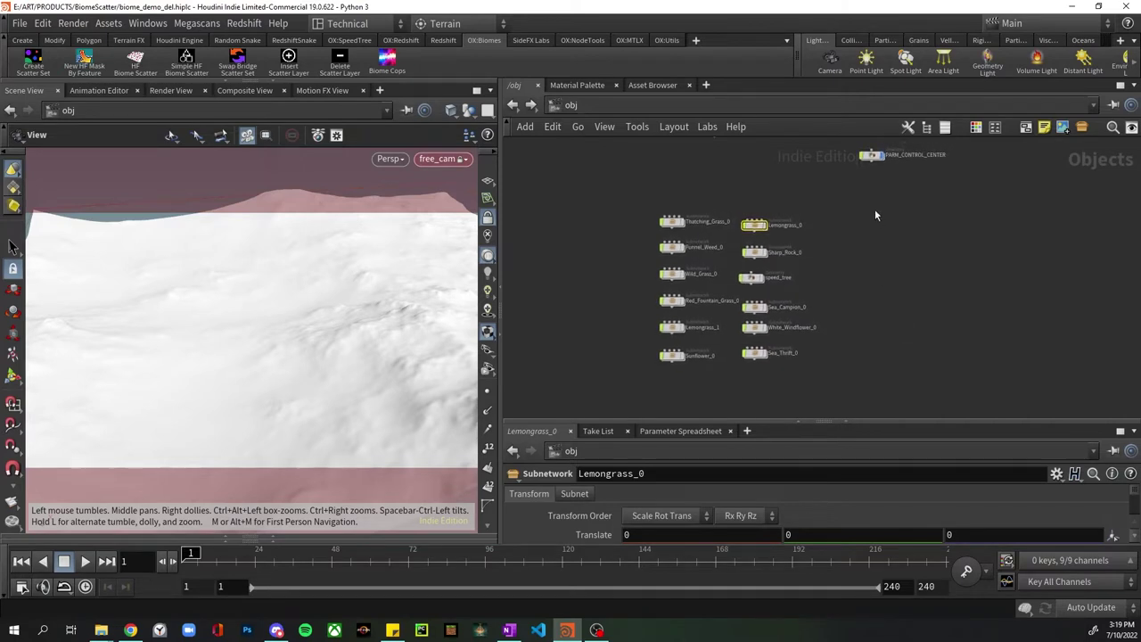
pyautogui.moveTo(873, 212); pyautogui.dragTo(875, 346, button='middle')
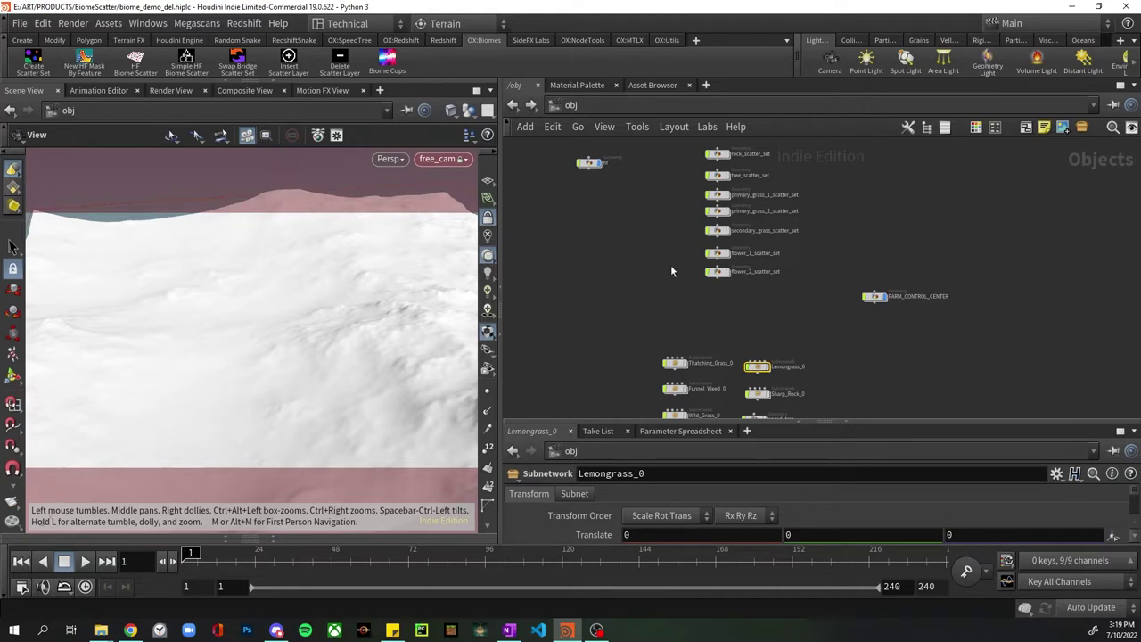
pyautogui.moveTo(674, 269); pyautogui.dragTo(686, 308, button='middle')
pyautogui.scroll(-10, 707, 246)
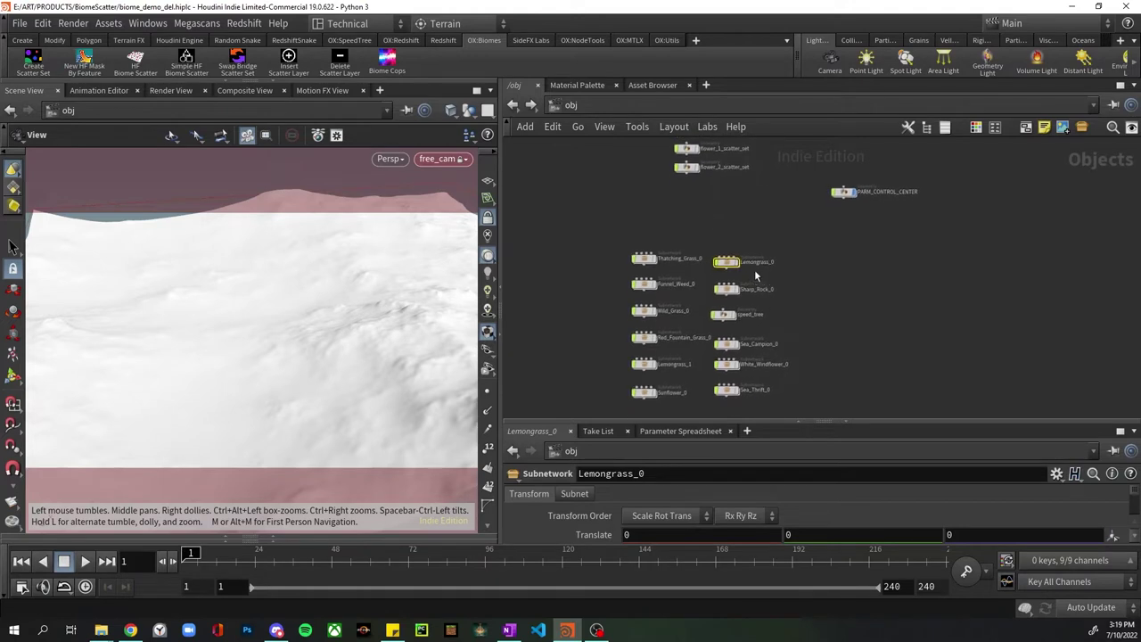
pyautogui.doubleClick(709, 257)
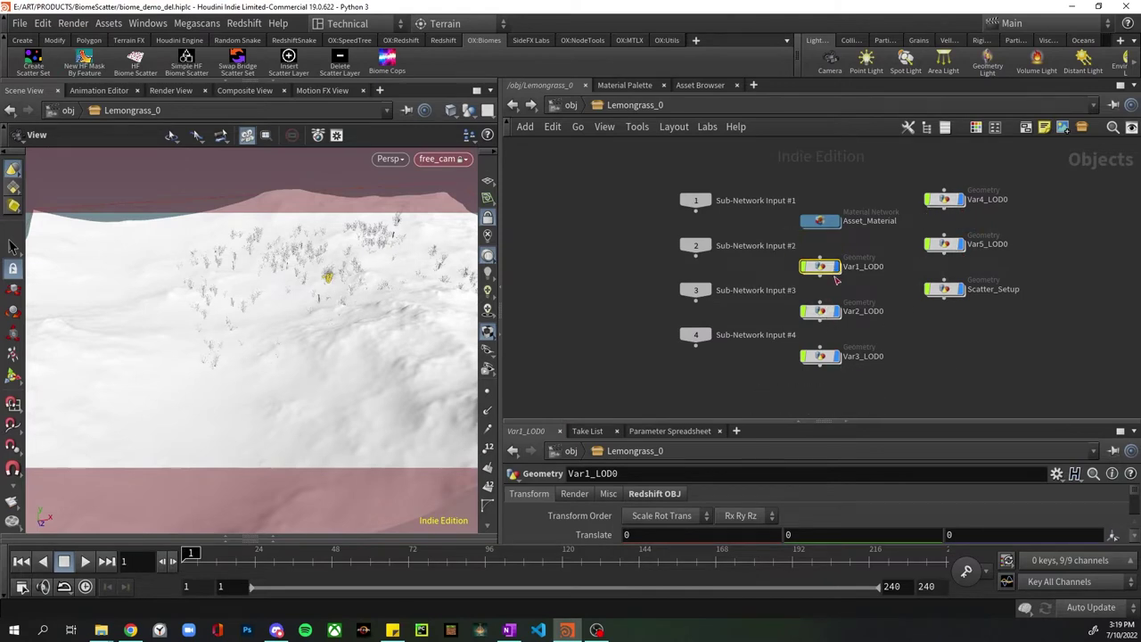
pyautogui.moveTo(931, 248)
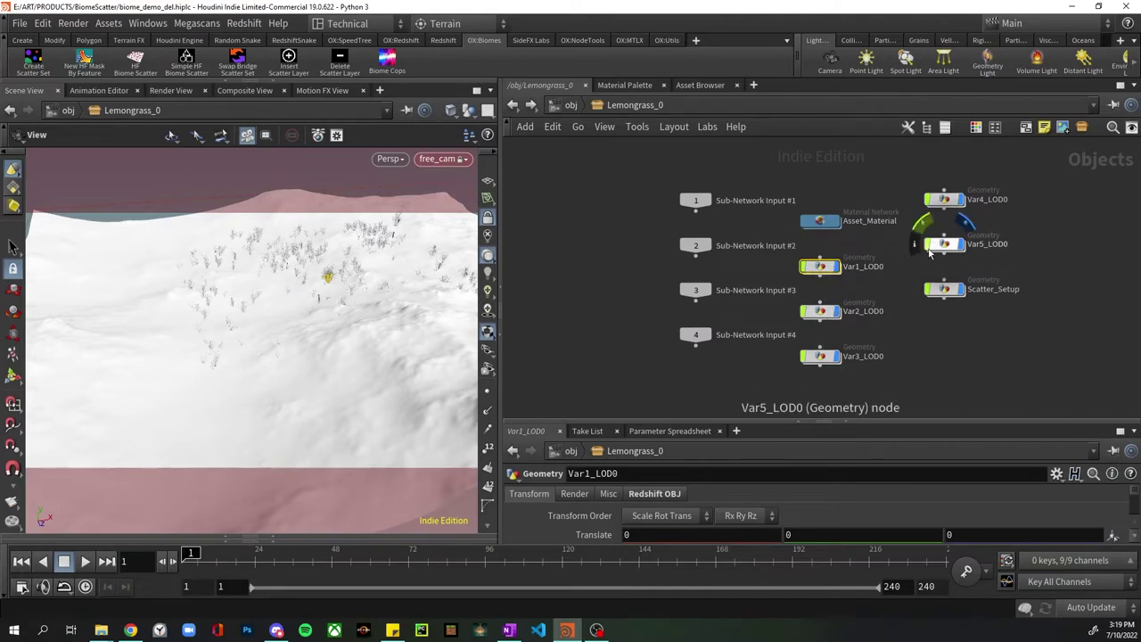
pyautogui.click(567, 107)
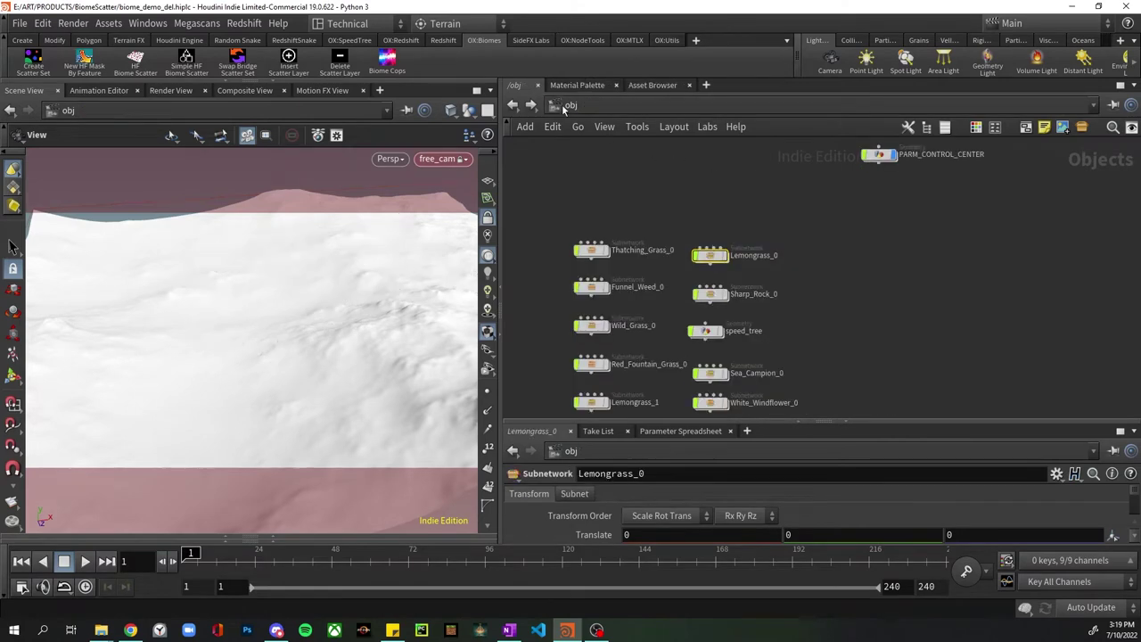
pyautogui.moveTo(727, 255)
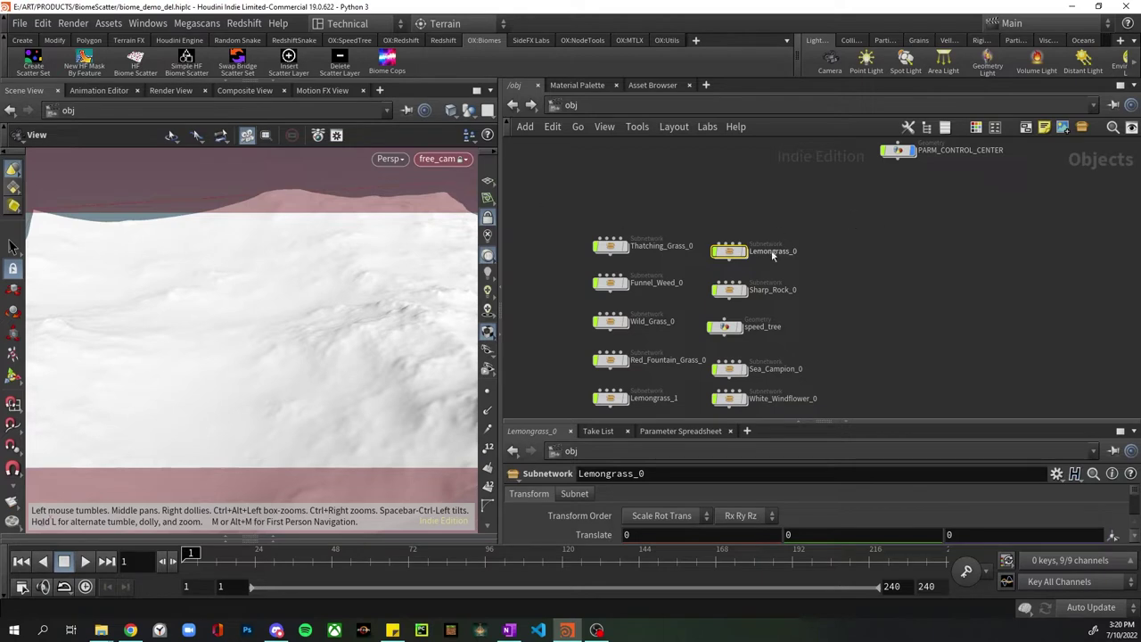
pyautogui.moveTo(734, 251); pyautogui.dragTo(743, 249)
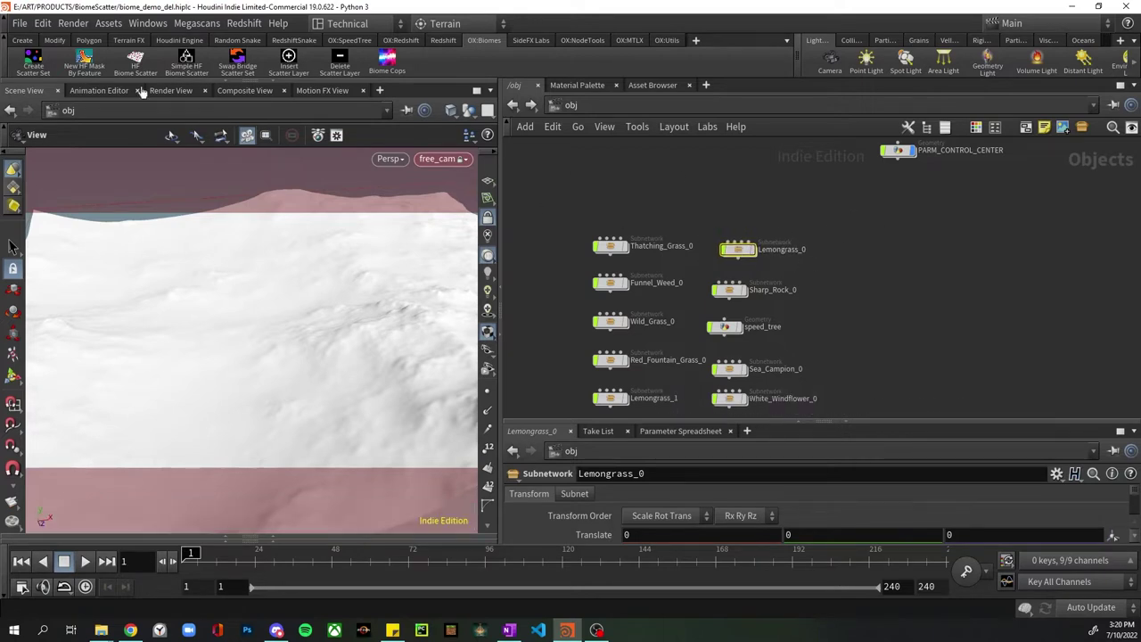
# Create a Lemongrass_0 scatter set from the five Var LOD0 variations and place it in /obj.
pyautogui.click(36, 63)
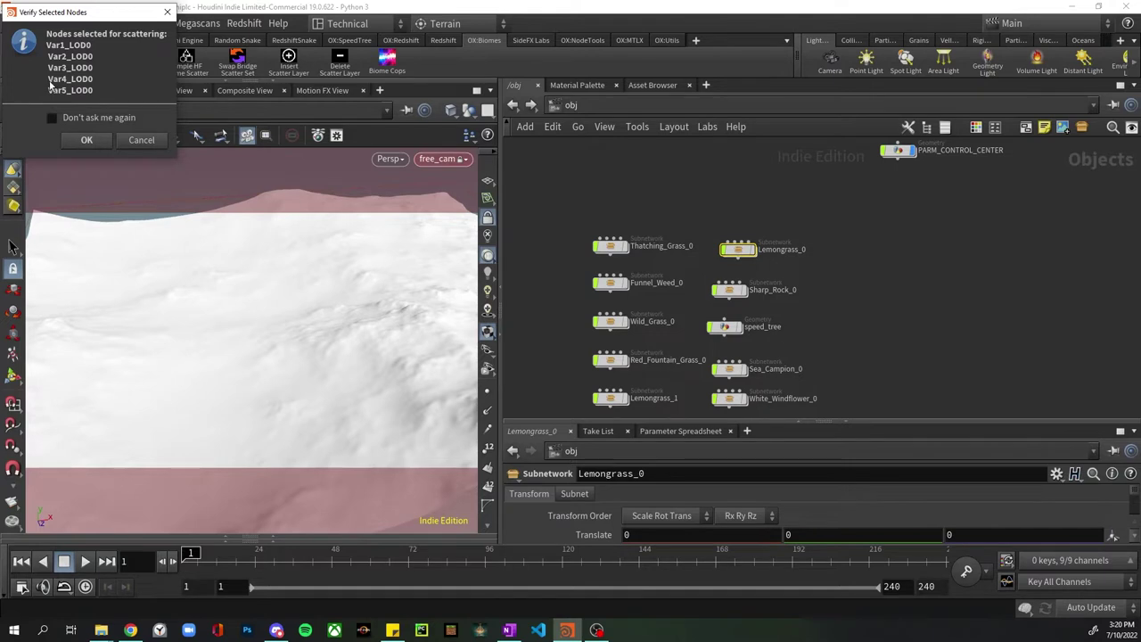
pyautogui.click(85, 140)
pyautogui.scroll(-3, 882, 257)
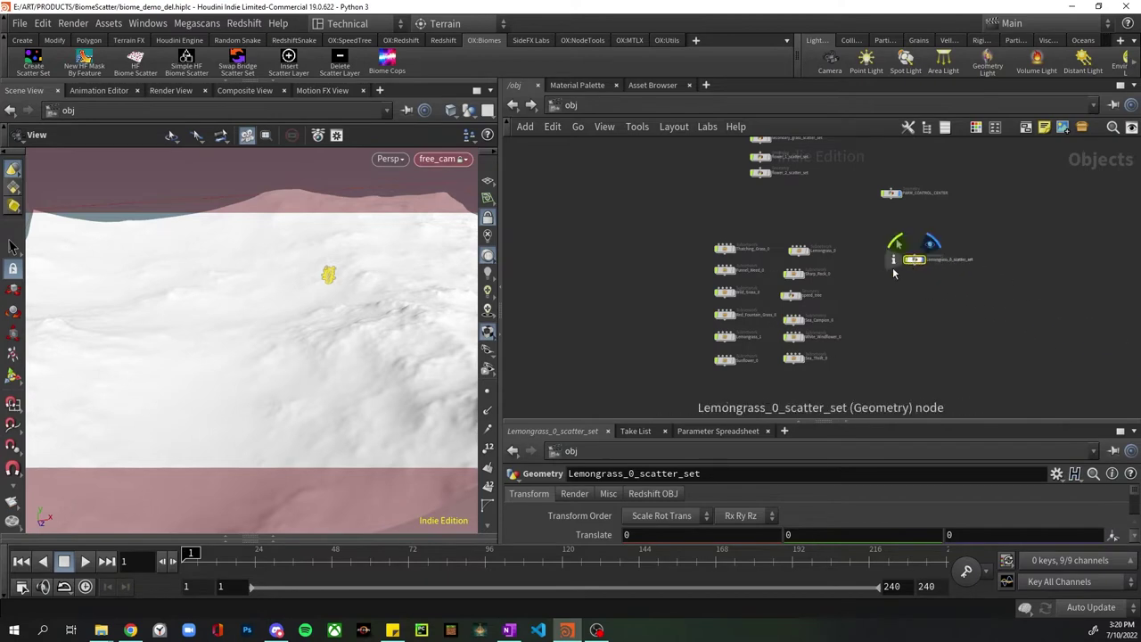
pyautogui.moveTo(903, 255); pyautogui.dragTo(929, 326, button='middle')
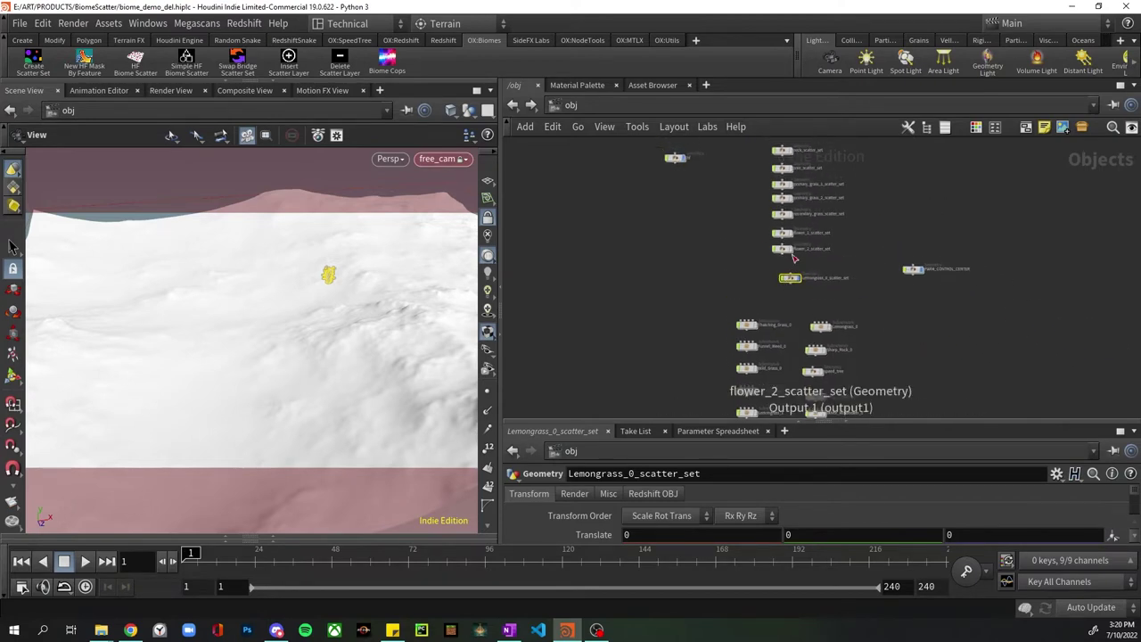
pyautogui.click(787, 280)
pyautogui.scroll(3, 793, 285)
# Inspect Lemongrass_0_scatter_set's five chains ending in OUT_Var1–5_LOD0, framed in view.
pyautogui.doubleClick(788, 293)
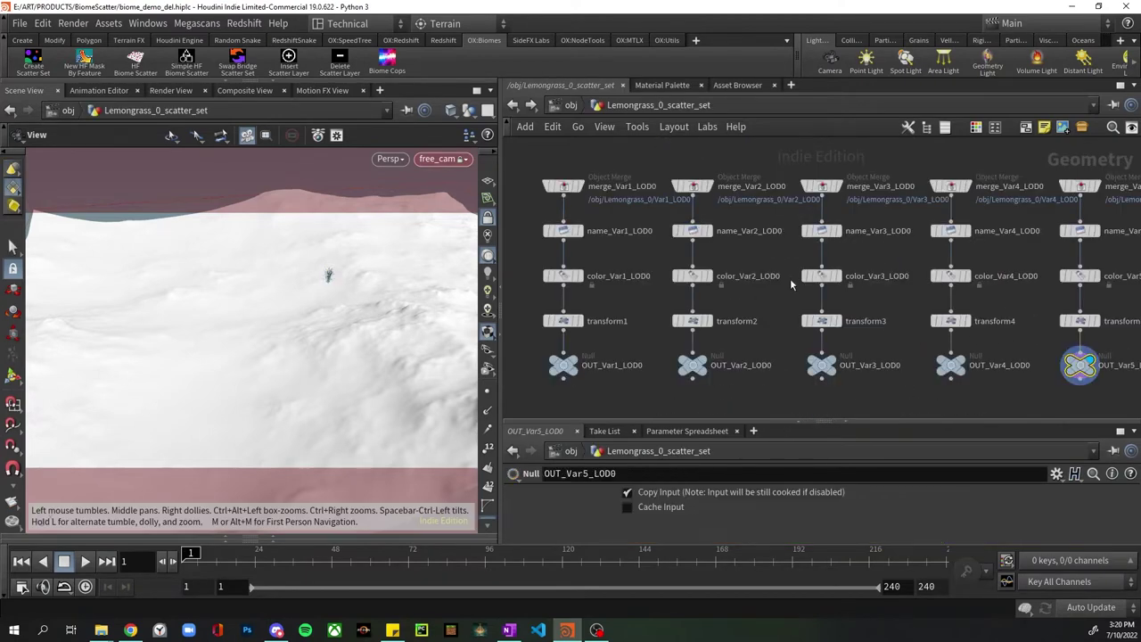
pyautogui.scroll(-2, 1102, 305)
pyautogui.moveTo(994, 376); pyautogui.dragTo(971, 380, button='middle')
pyautogui.press('h')
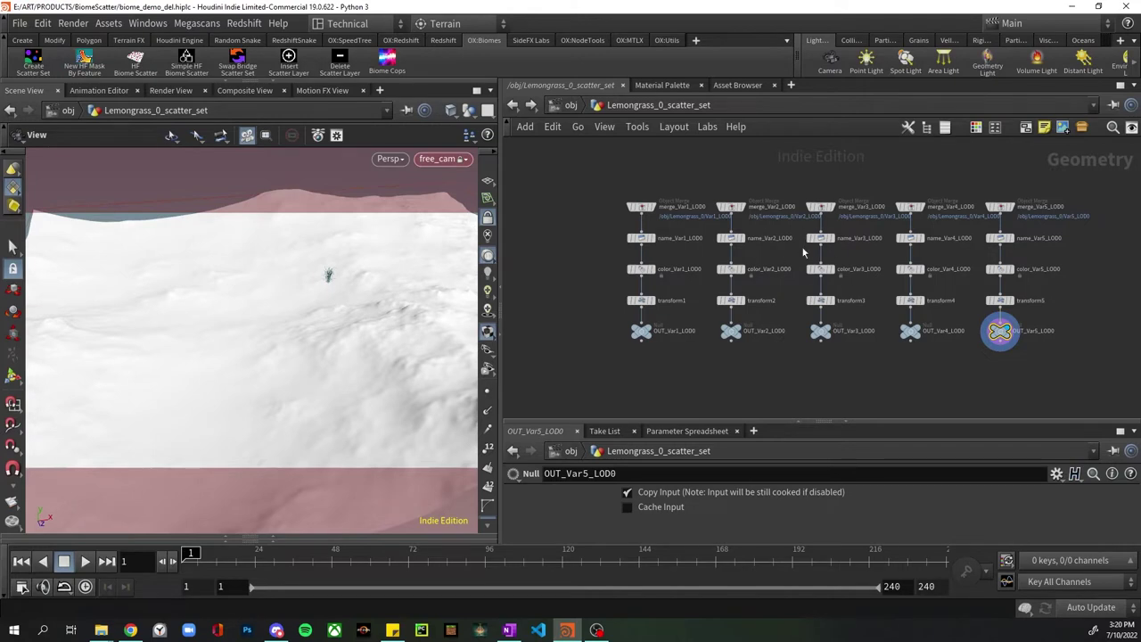
# Return to /obj and bring the full column of scatter-set nodes into view.
pyautogui.click(572, 105)
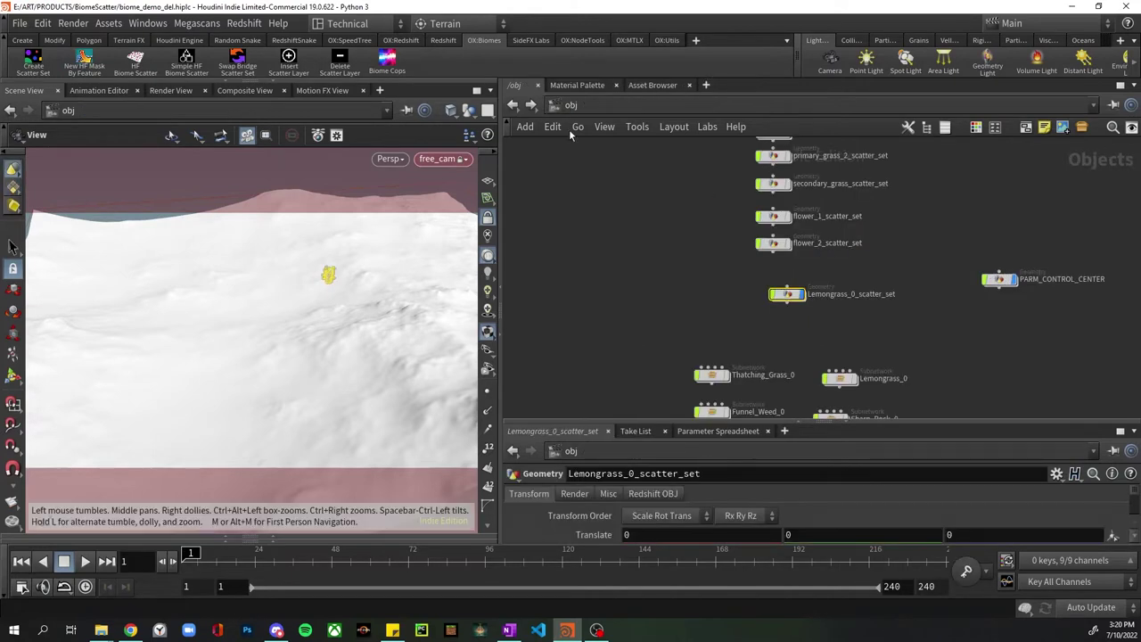
pyautogui.click(787, 297)
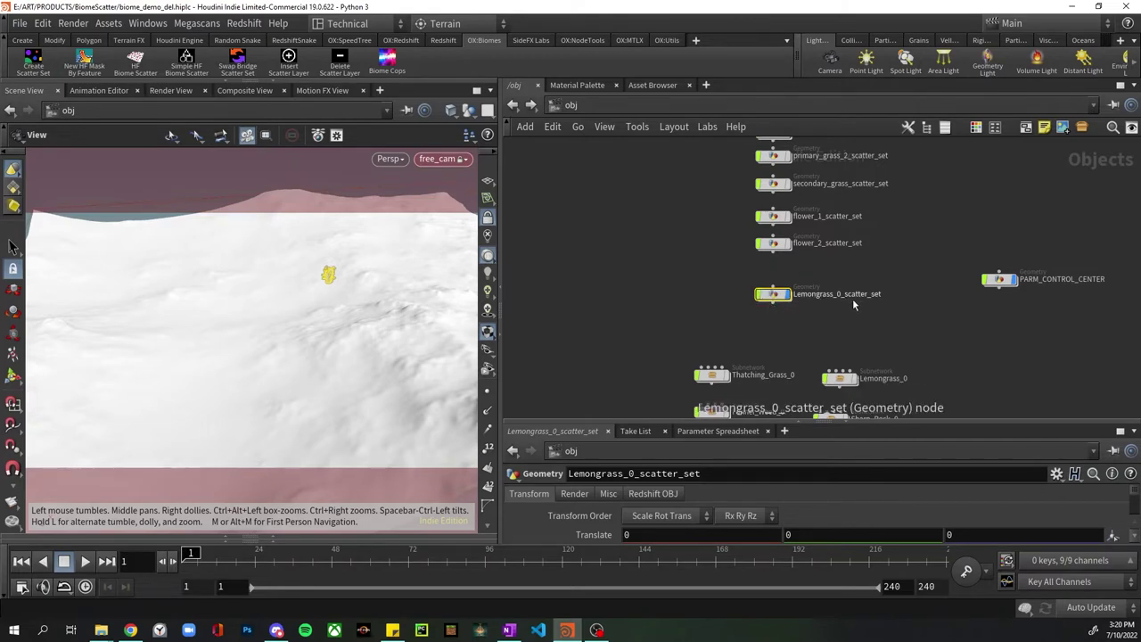
pyautogui.moveTo(839, 276); pyautogui.dragTo(805, 384, button='middle')
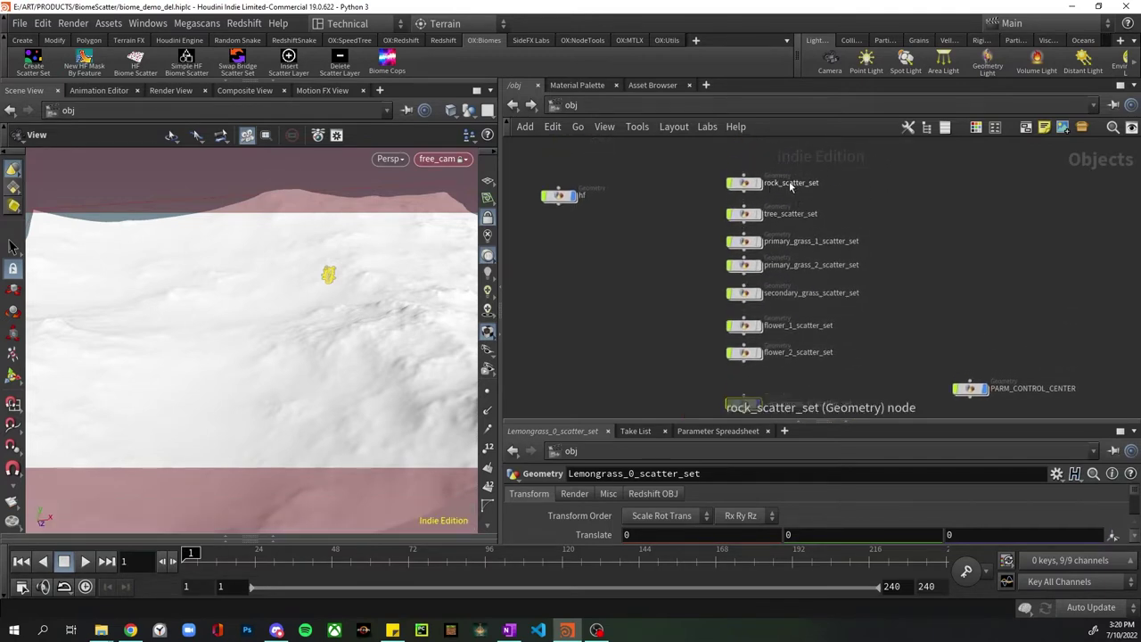
pyautogui.moveTo(789, 185)
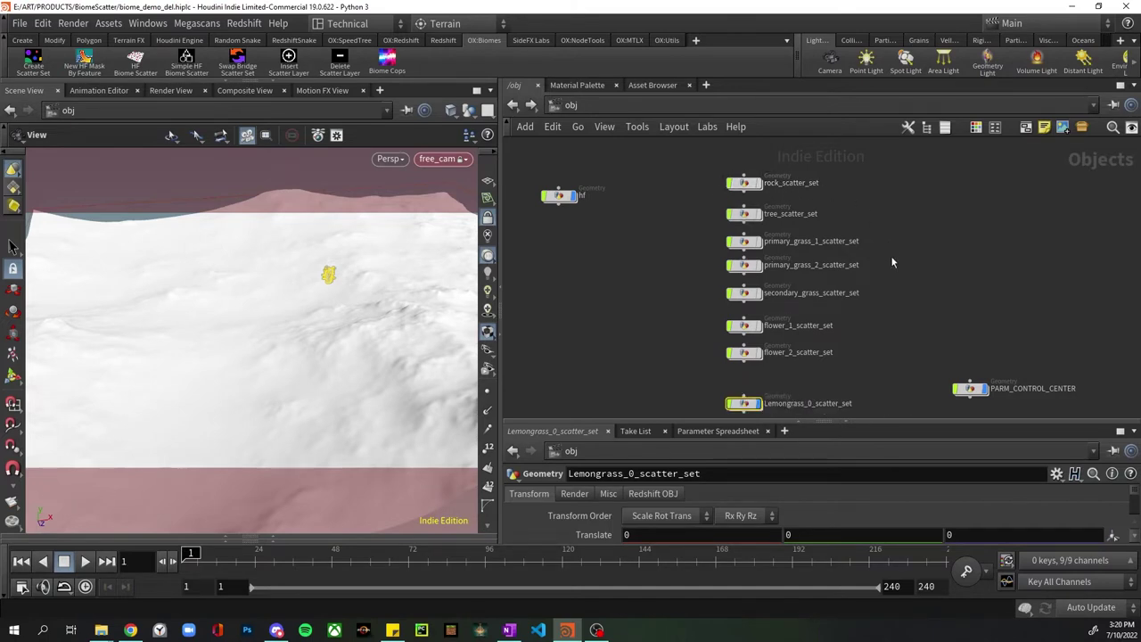
pyautogui.moveTo(893, 275); pyautogui.dragTo(864, 258, button='middle')
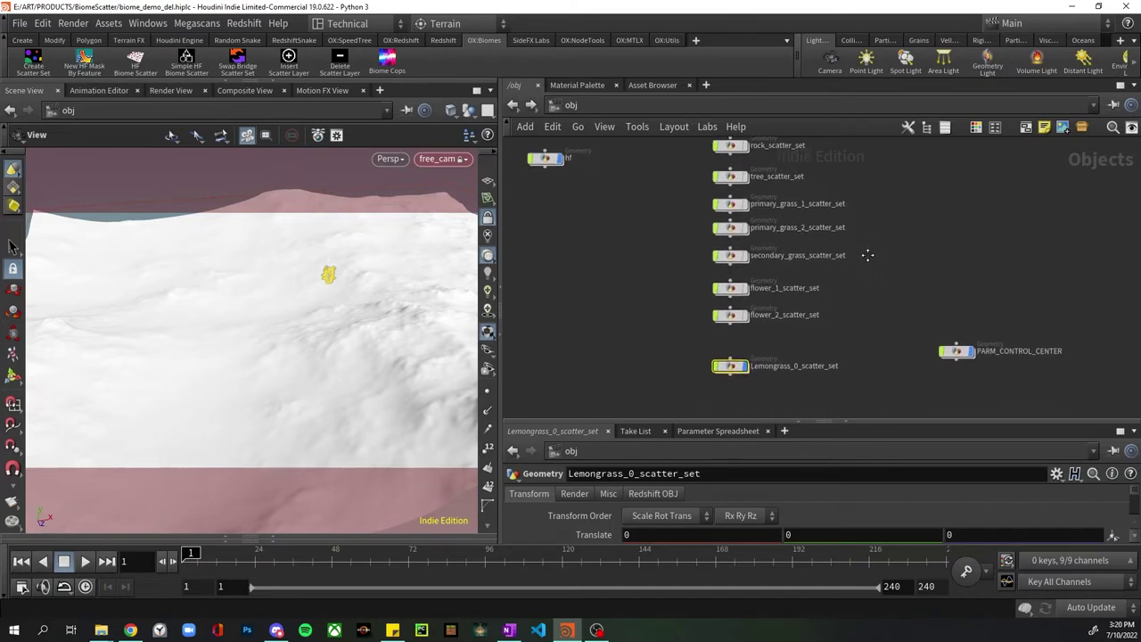
# Check the primary grass scatter-set names, leaving primary_grass_1_scatter_set unchanged.
pyautogui.doubleClick(788, 204)
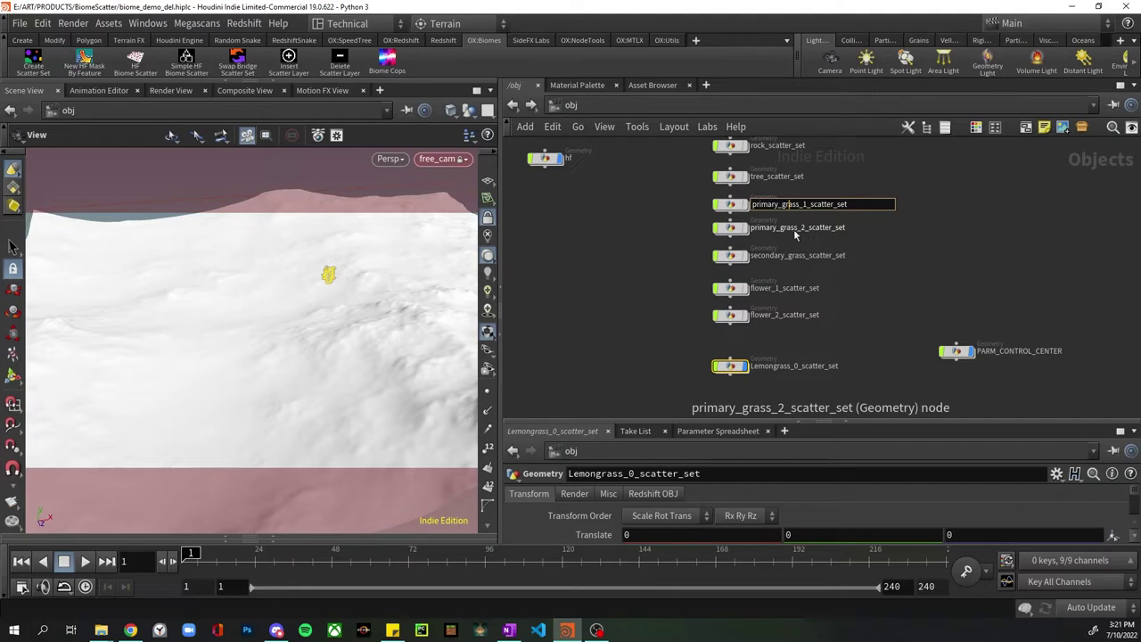
pyautogui.press('Return')
pyautogui.moveTo(889, 237); pyautogui.dragTo(723, 203)
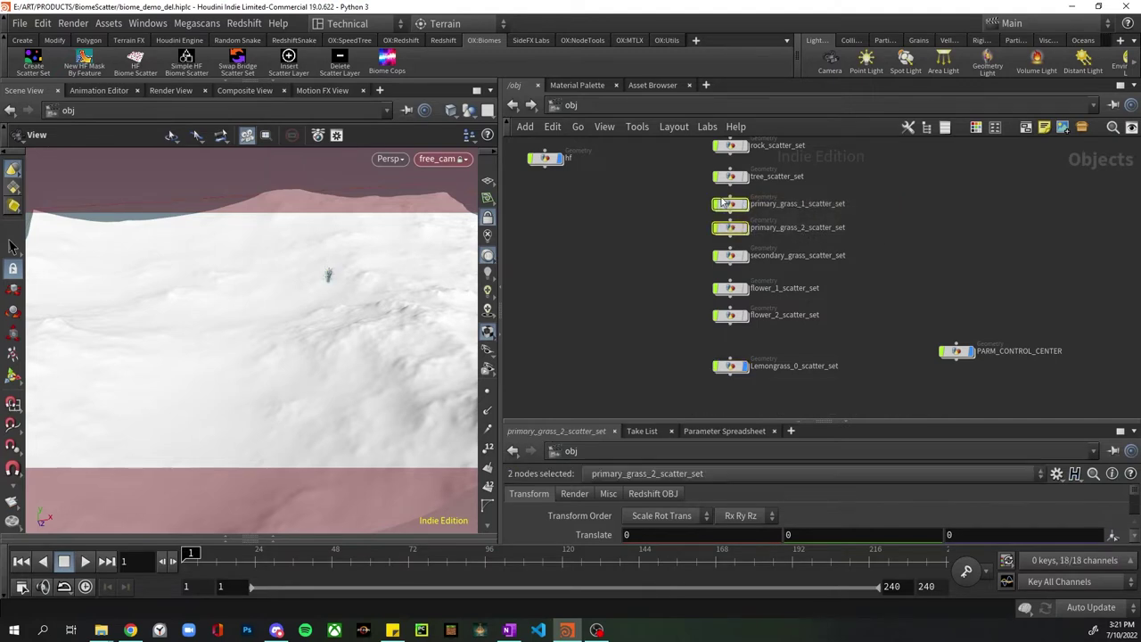
pyautogui.doubleClick(802, 204)
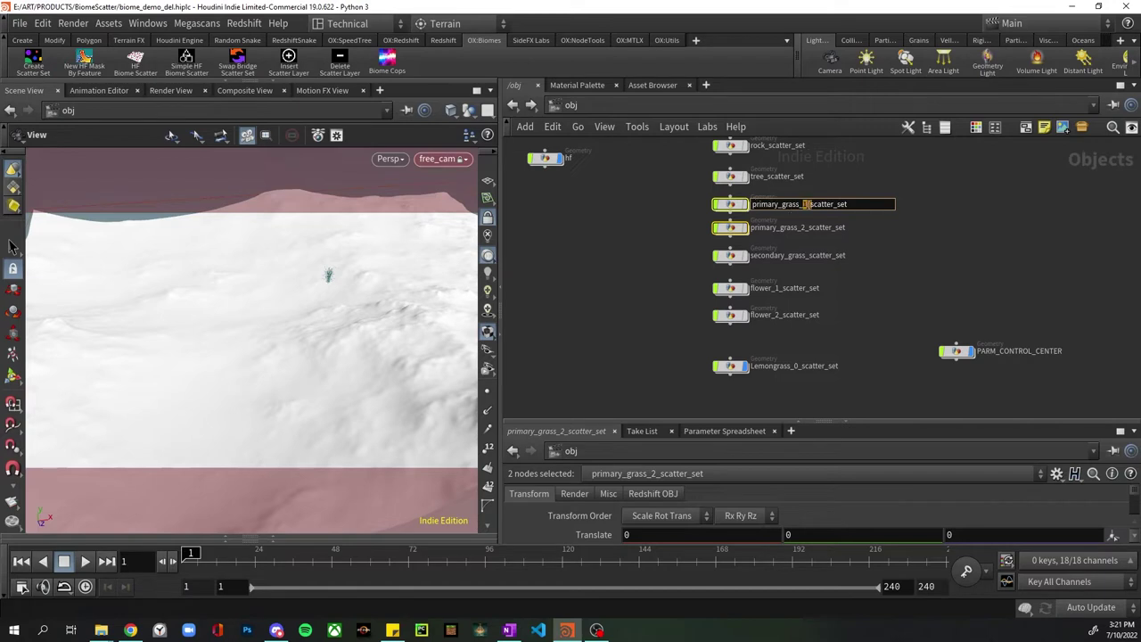
pyautogui.click(883, 298)
# Delete Lemongrass_0_scatter_set, then lay out the /obj nodes and undo that layout.
pyautogui.click(731, 365)
pyautogui.press('Delete')
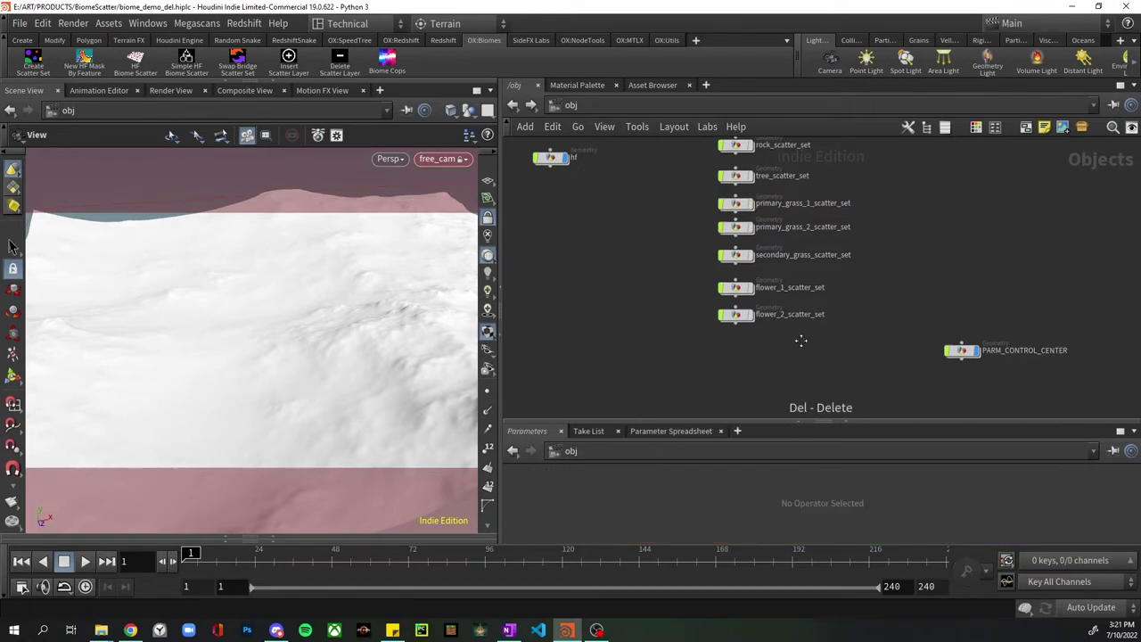
pyautogui.press('l')
pyautogui.hotkey('ctrl', 'z')
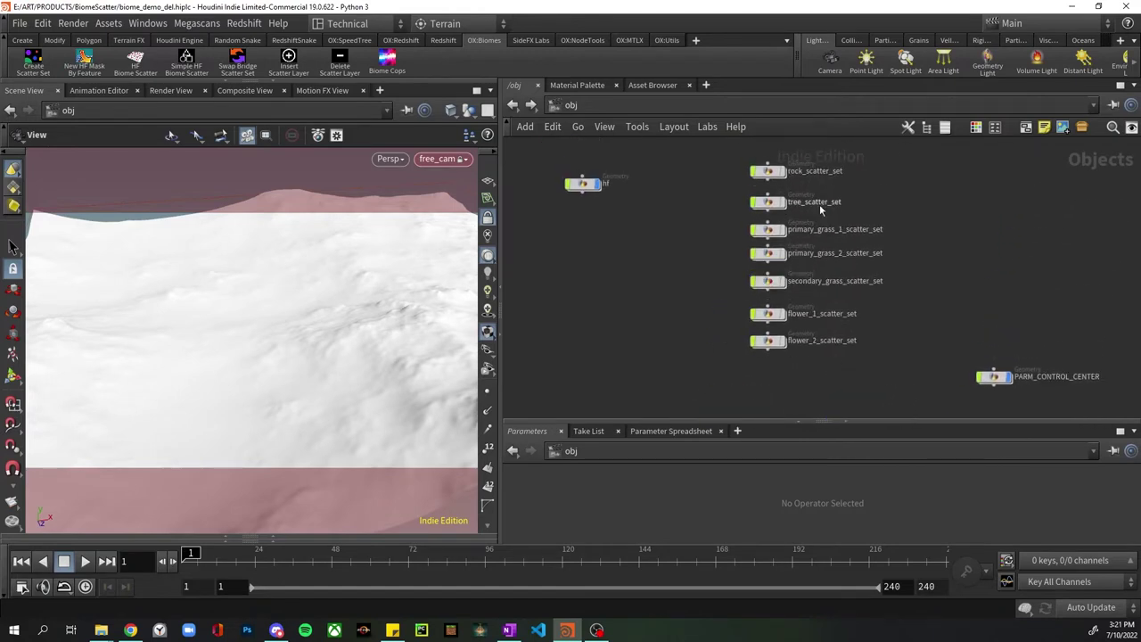
pyautogui.moveTo(872, 388); pyautogui.dragTo(742, 165)
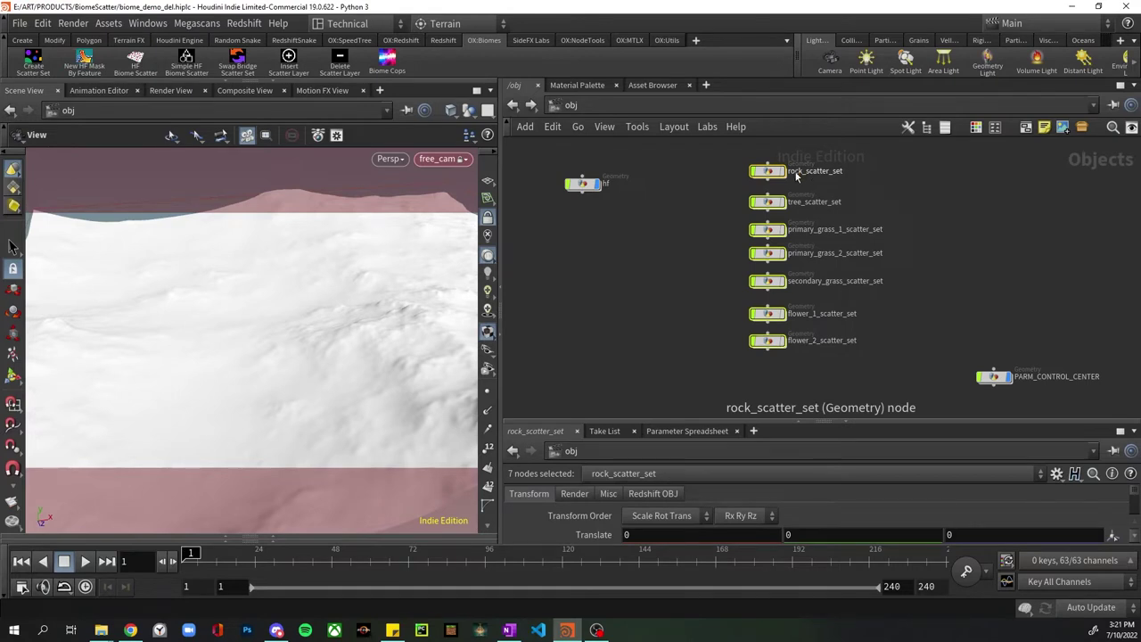
pyautogui.click(584, 184)
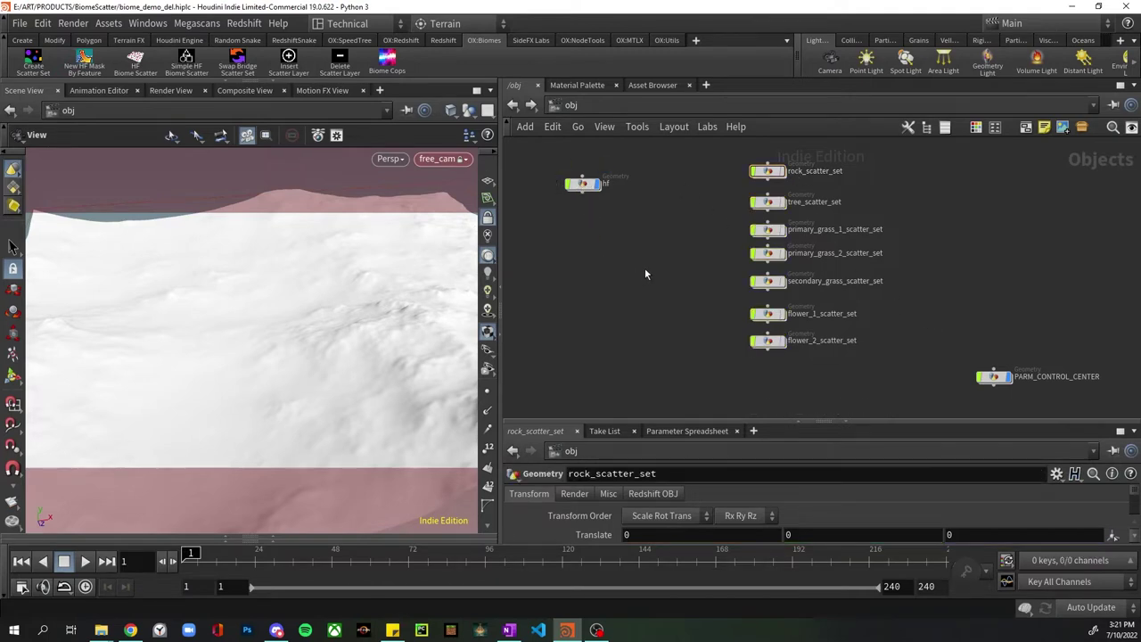
pyautogui.doubleClick(583, 184)
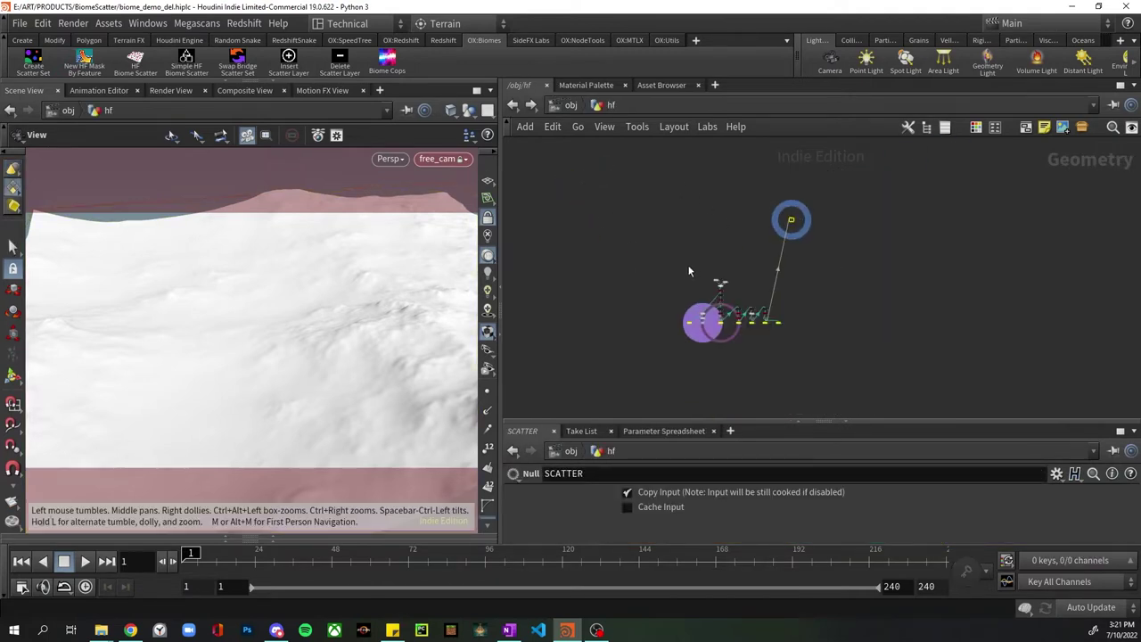
pyautogui.scroll(2, 711, 281)
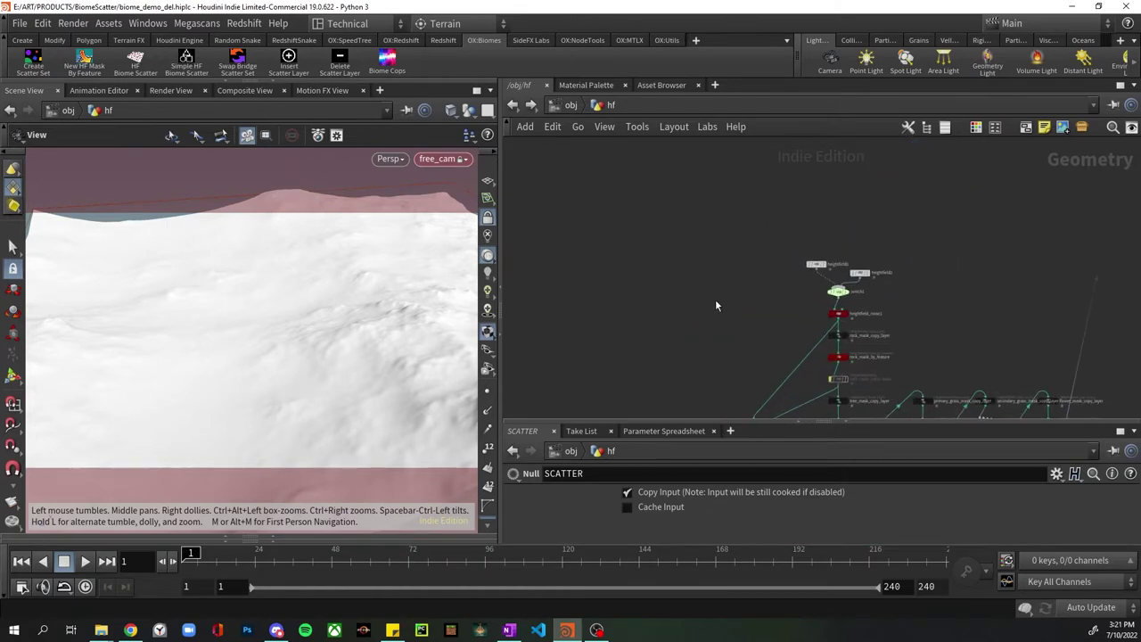
pyautogui.moveTo(715, 305); pyautogui.dragTo(562, 194, button='middle')
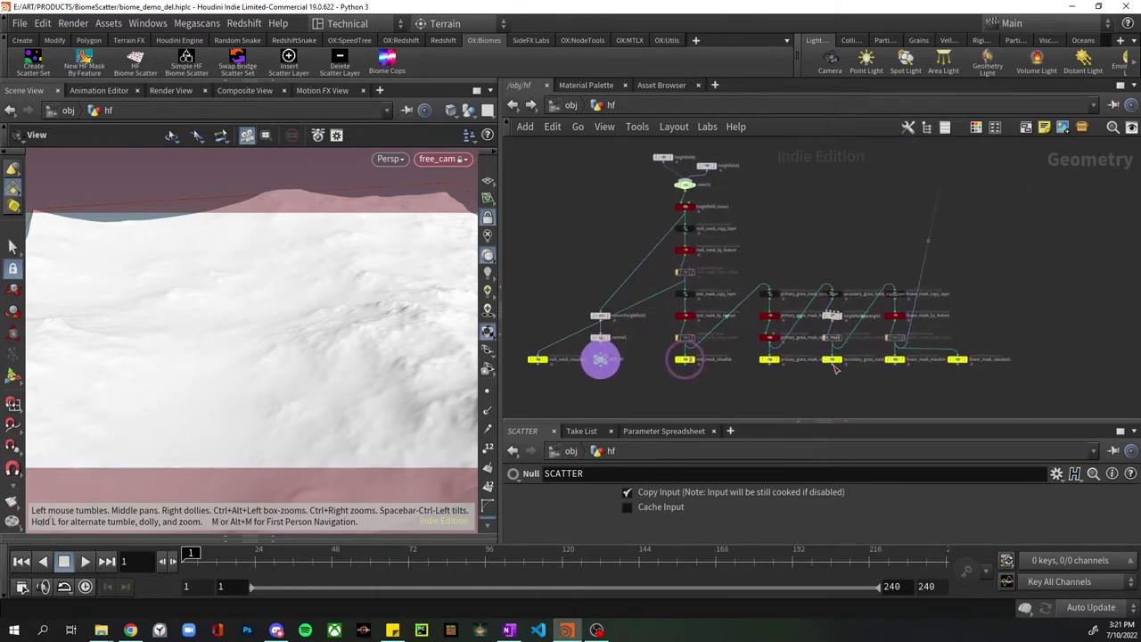
pyautogui.moveTo(849, 373); pyautogui.dragTo(836, 298, button='middle')
pyautogui.scroll(3, 979, 190)
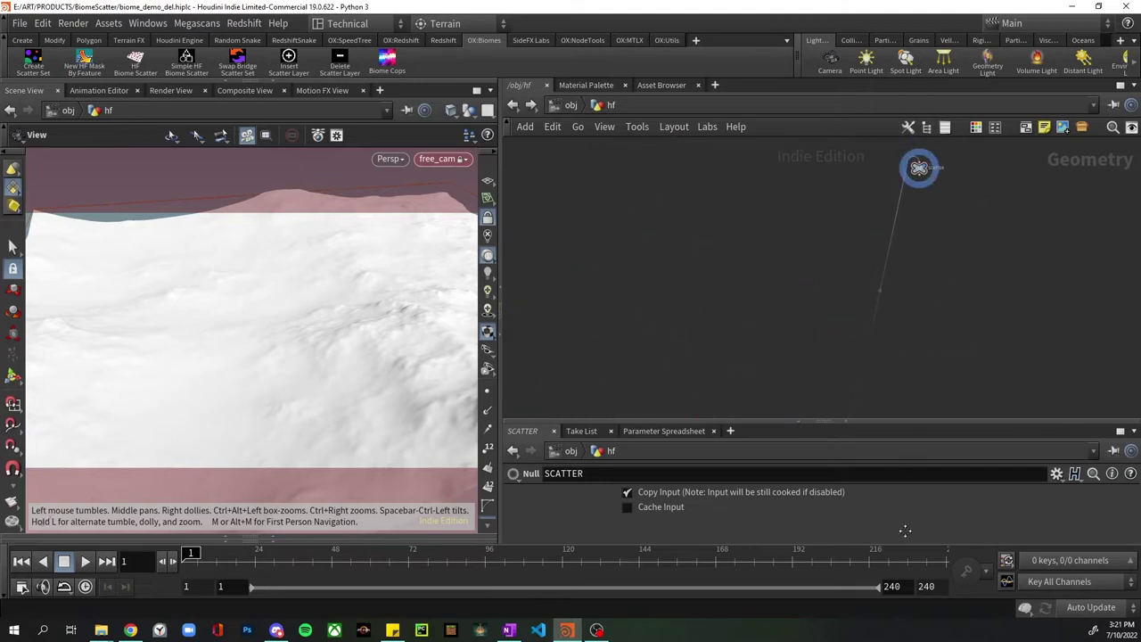
pyautogui.moveTo(929, 272); pyautogui.dragTo(900, 339, button='middle')
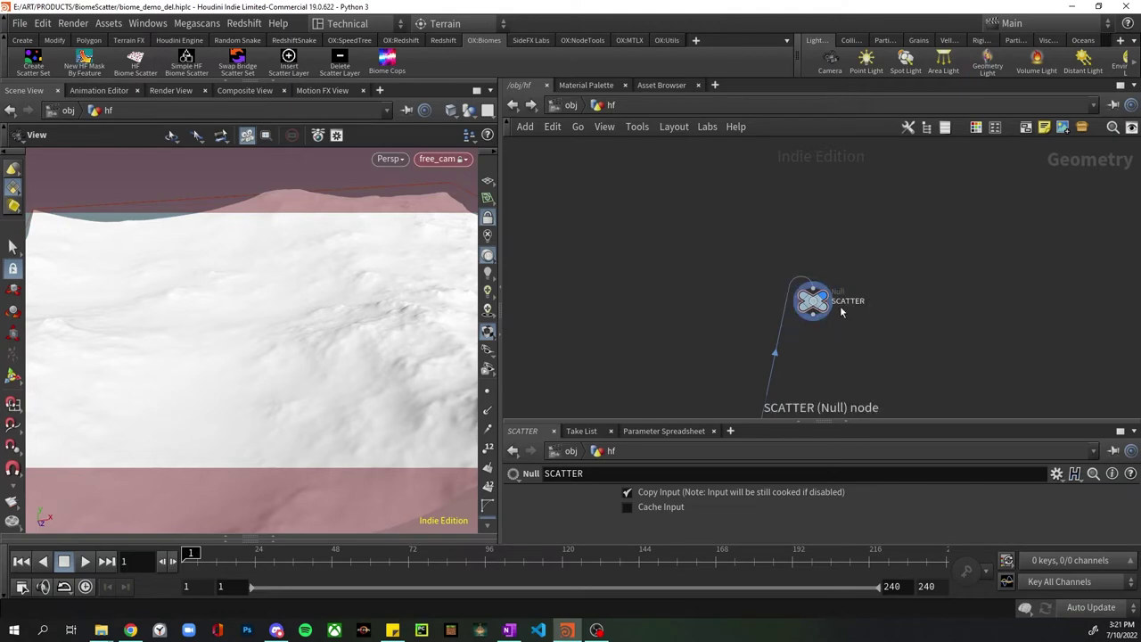
pyautogui.moveTo(815, 306); pyautogui.dragTo(831, 305, button='middle')
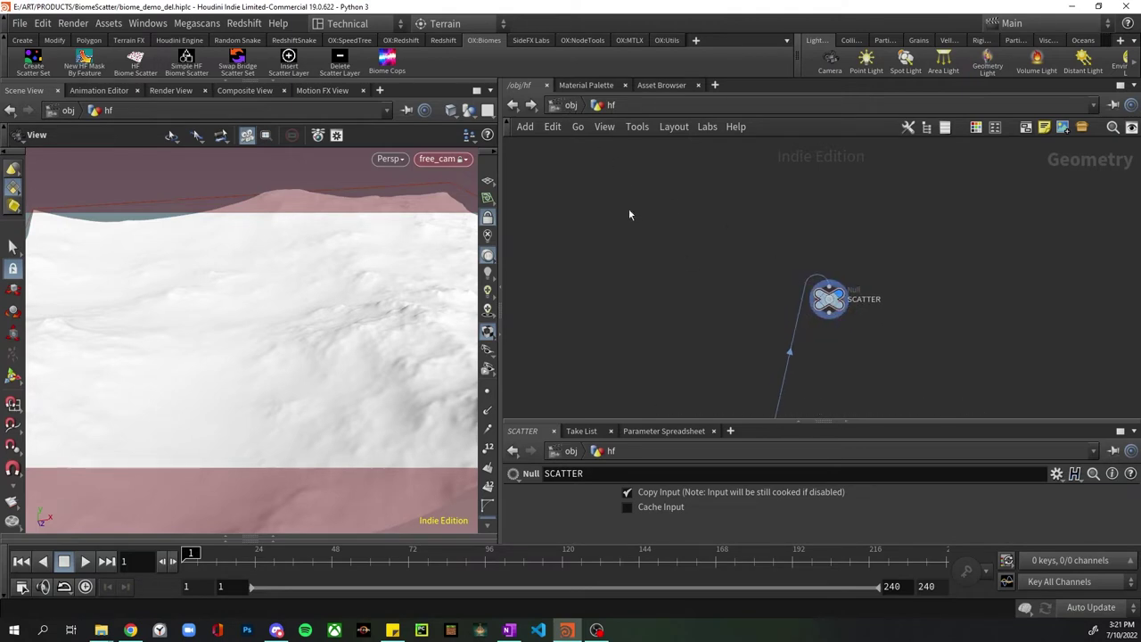
pyautogui.click(569, 106)
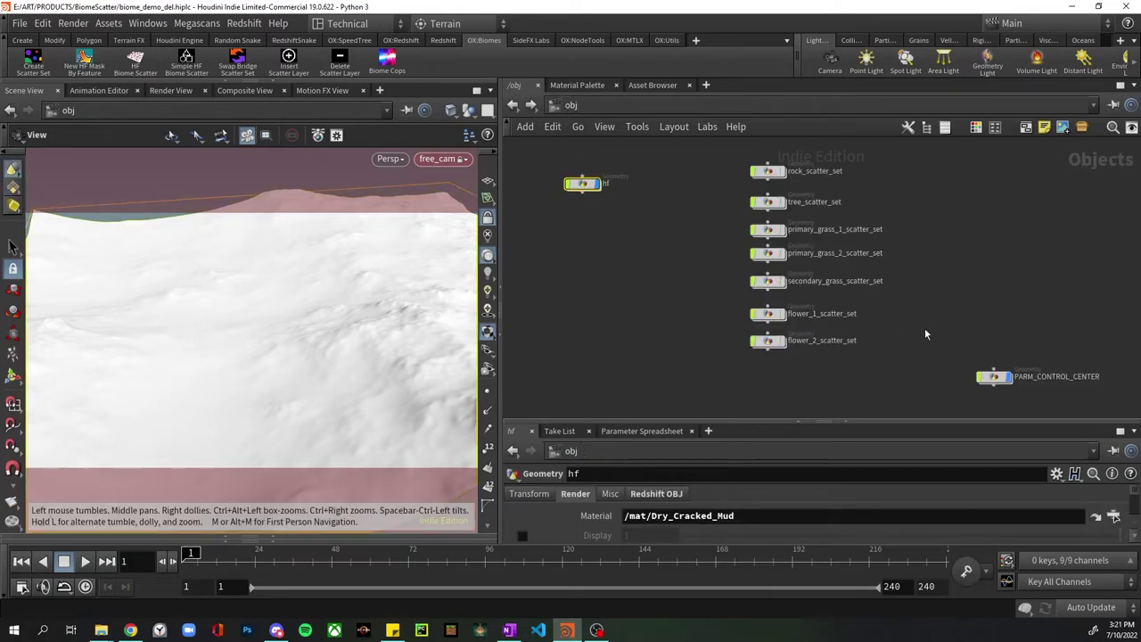
# Box-select the seven scatter-set objects, rock_scatter_set through flower_2_scatter_set.
pyautogui.moveTo(924, 334)
pyautogui.mouseDown(button='middle')
pyautogui.moveTo(937, 214)
pyautogui.moveTo(915, 347)
pyautogui.mouseUp(button='middle')
pyautogui.moveTo(902, 378); pyautogui.dragTo(720, 167)
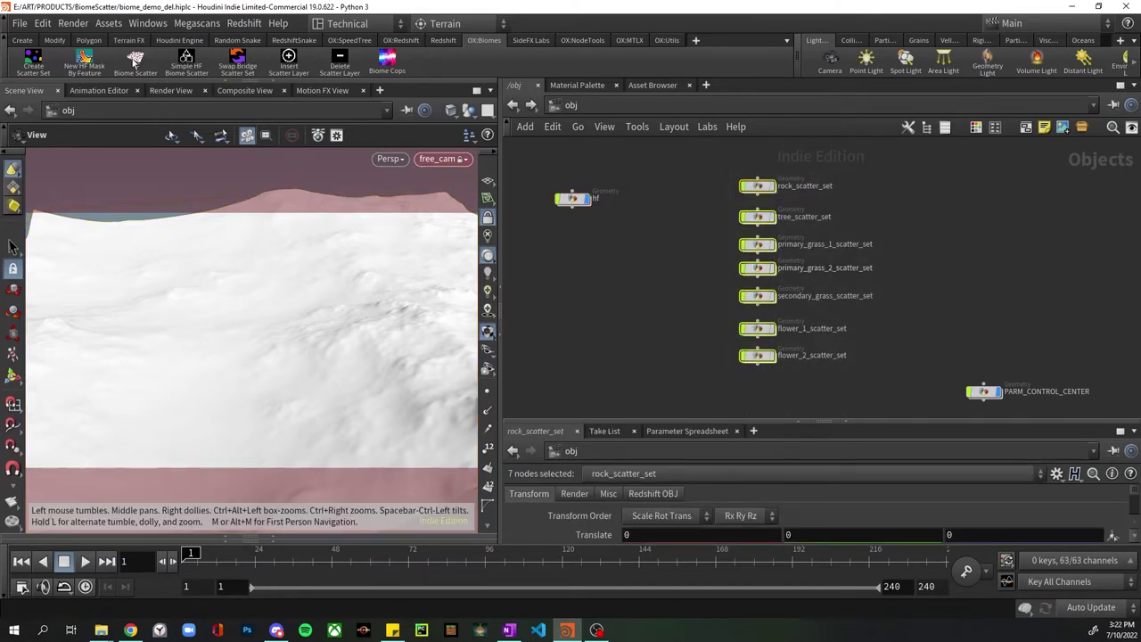
pyautogui.moveTo(815, 386); pyautogui.dragTo(729, 174)
# Create a Scatter_Bridge with the HF Biome Scatter tool using tree_mask and flower_mask source points.
pyautogui.click(134, 62)
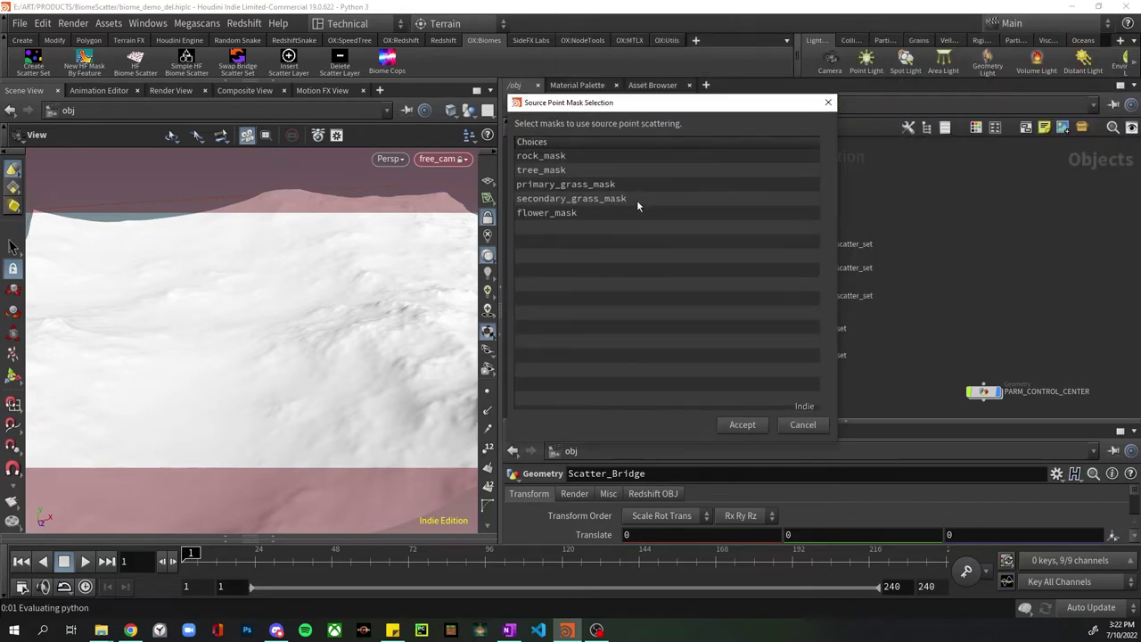
pyautogui.click(599, 169)
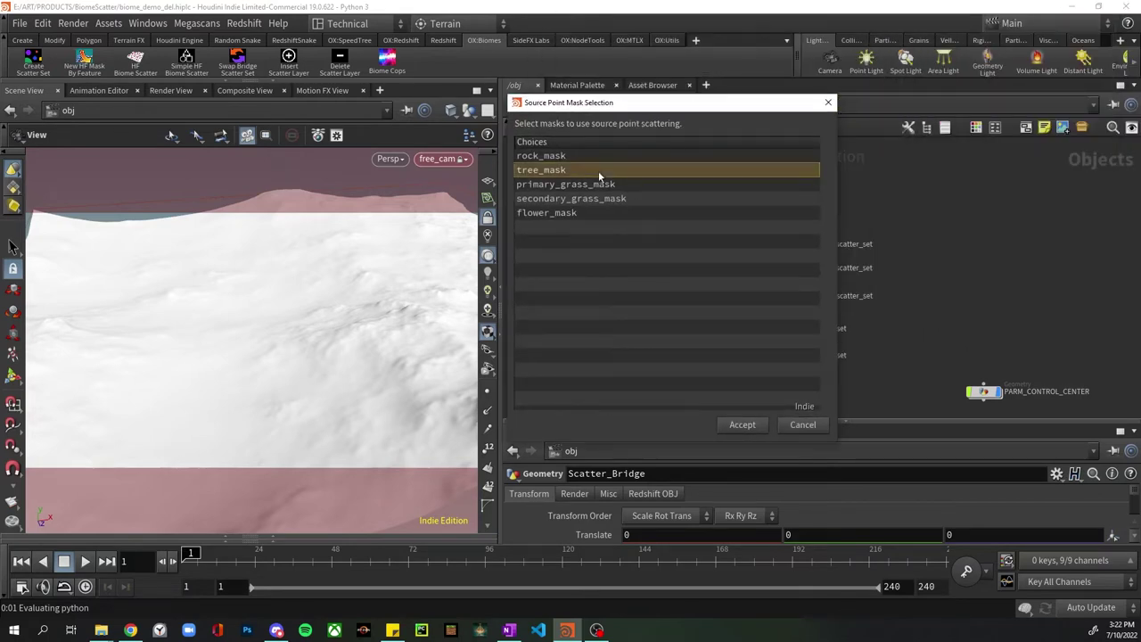
pyautogui.keyDown('ctrl'); pyautogui.click(579, 214); pyautogui.keyUp('ctrl')
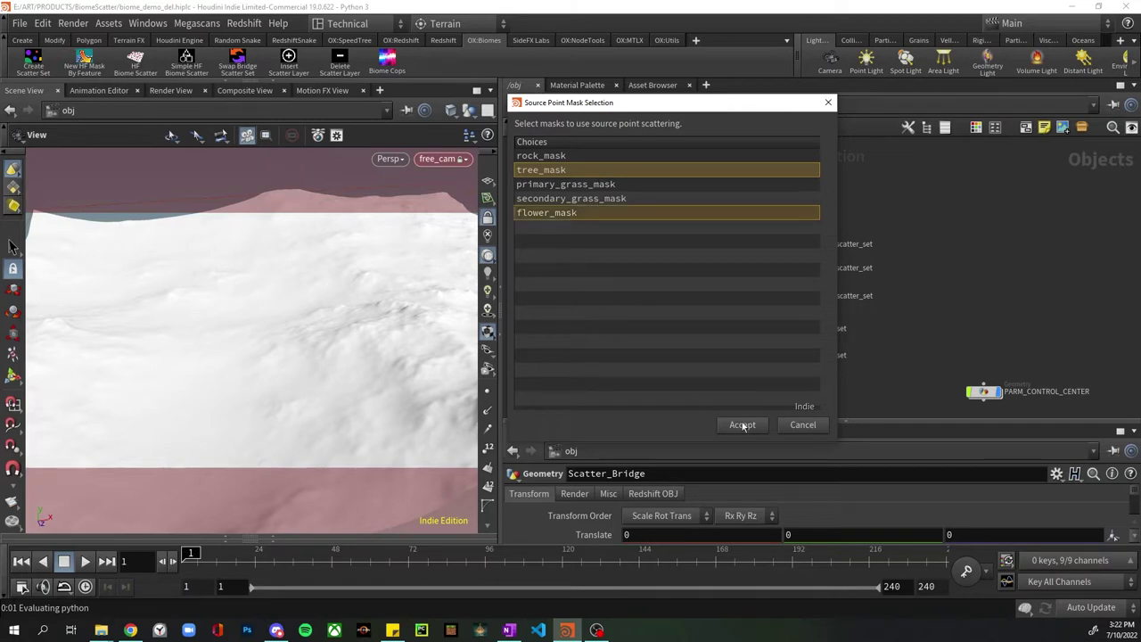
pyautogui.click(741, 425)
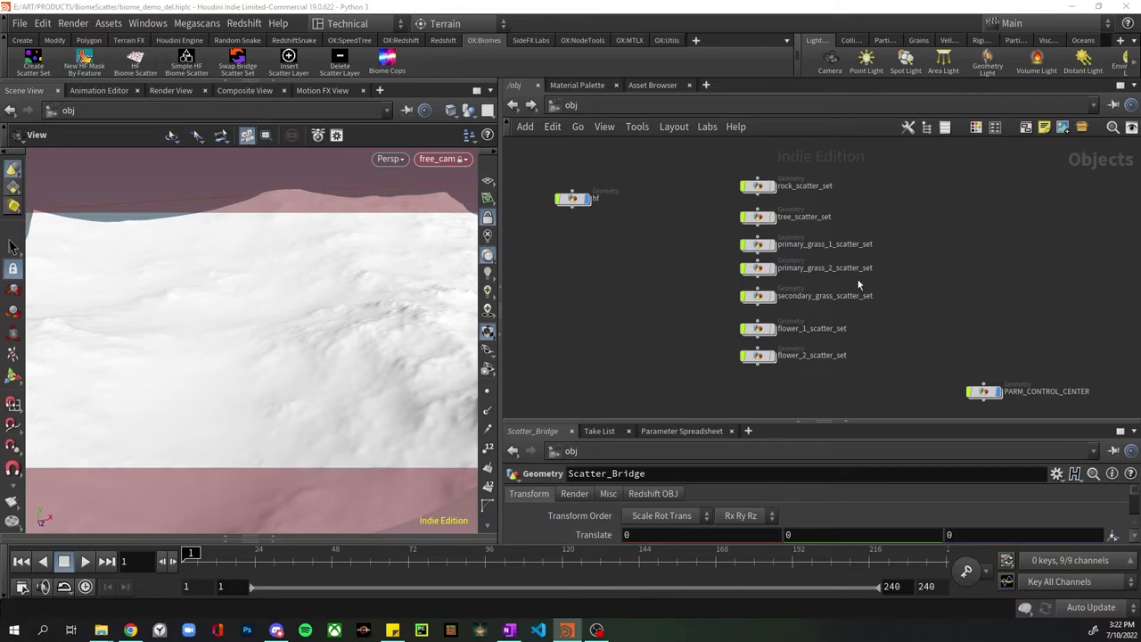
# Move Scatter_Bridge beside the other objects and go inside the hf terrain network.
pyautogui.moveTo(891, 292); pyautogui.dragTo(886, 159, button='middle')
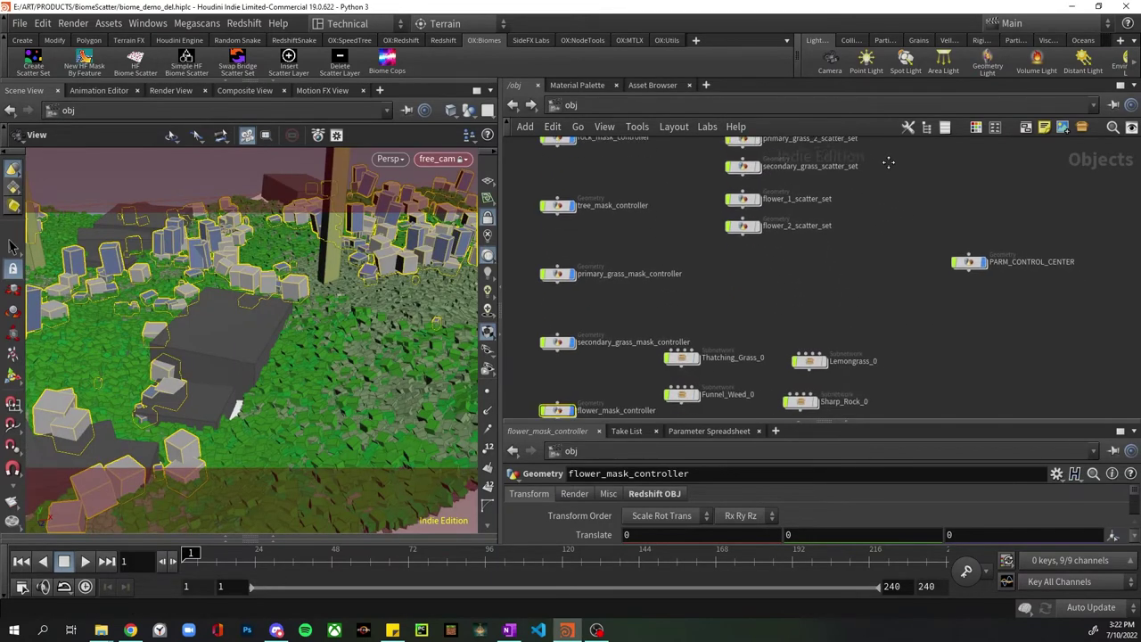
pyautogui.scroll(-5, 933, 260)
pyautogui.moveTo(1069, 369); pyautogui.dragTo(933, 276)
pyautogui.scroll(4, 936, 328)
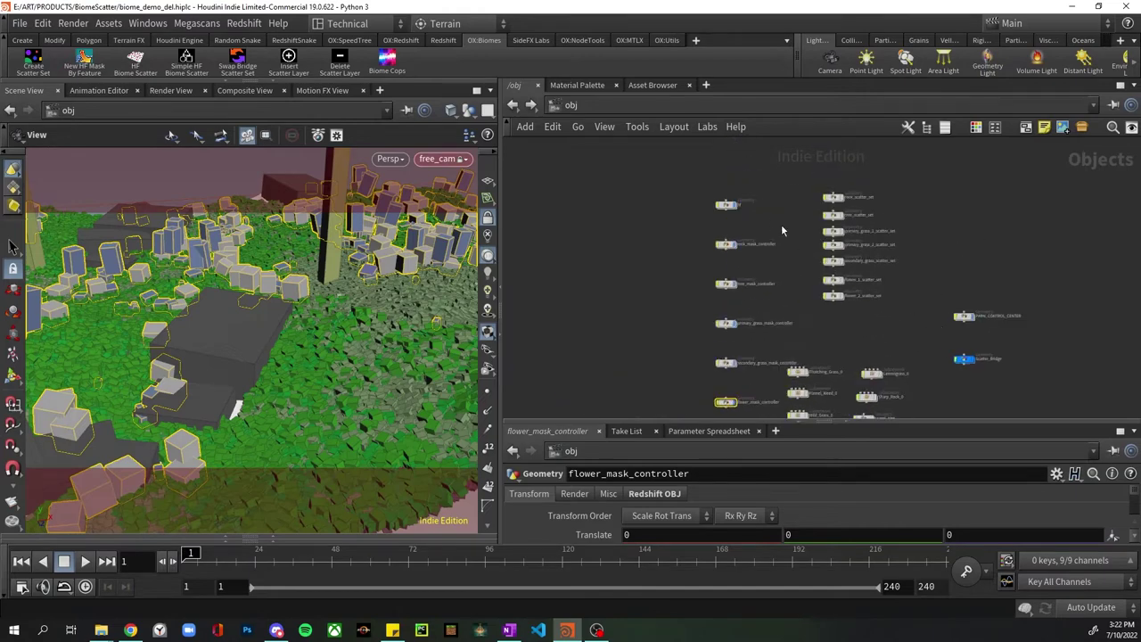
pyautogui.doubleClick(726, 204)
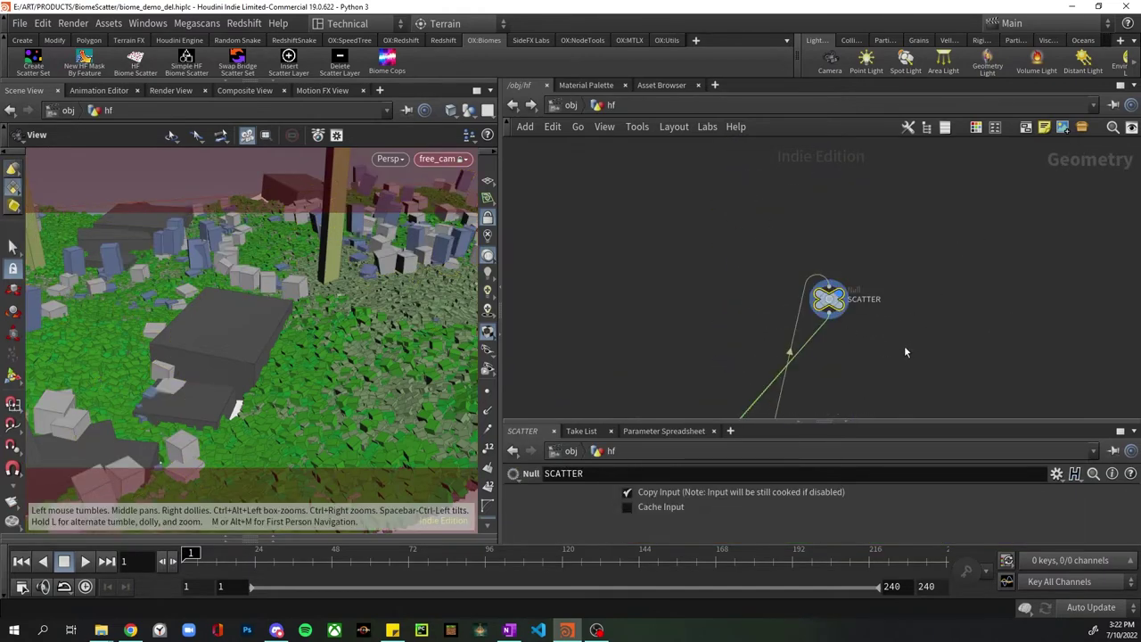
# Lay out the hf nodes and select the tree and primary grass mask chains to review them.
pyautogui.press('l')
pyautogui.scroll(-2, 876, 314)
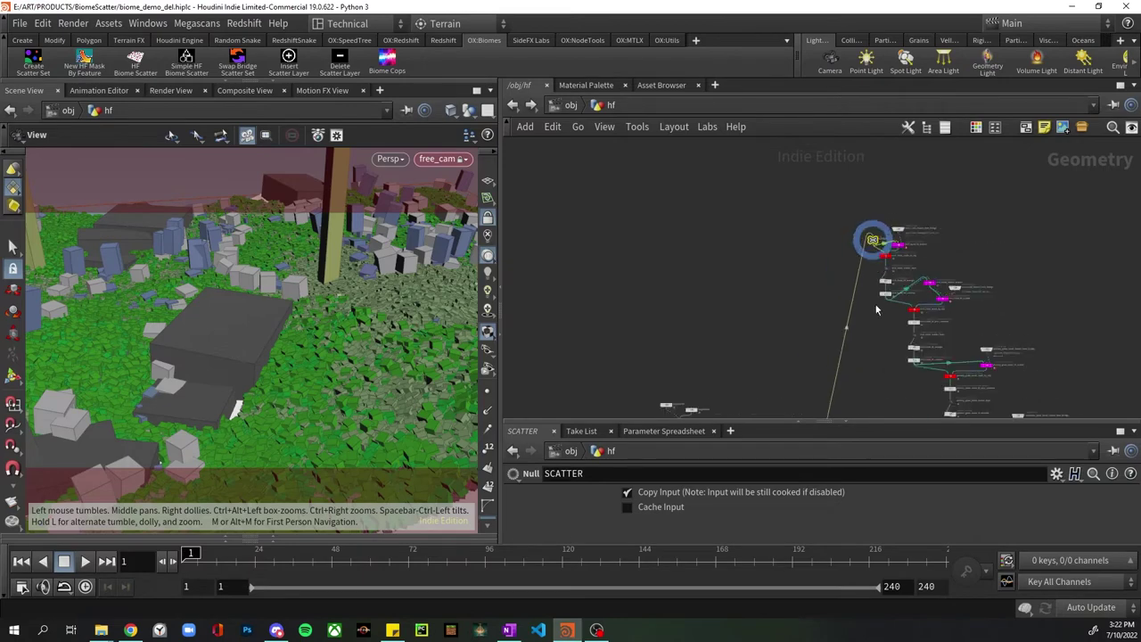
pyautogui.scroll(3, 876, 314)
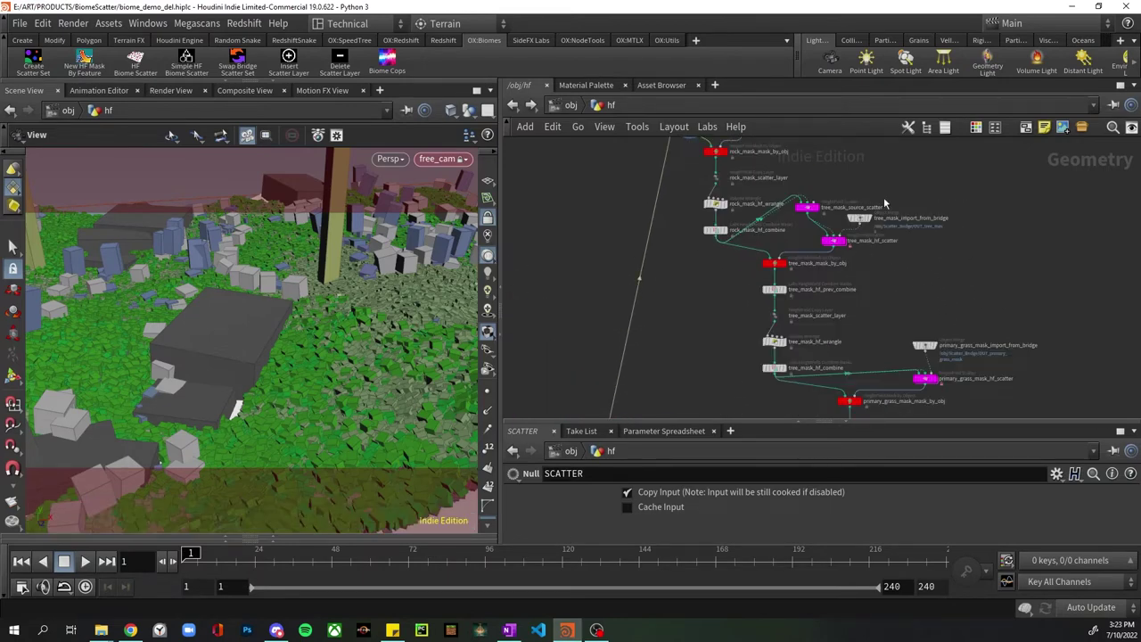
pyautogui.moveTo(729, 391); pyautogui.dragTo(831, 202)
pyautogui.moveTo(900, 415); pyautogui.dragTo(837, 264, button='middle')
pyautogui.scroll(-2, 847, 281)
pyautogui.moveTo(784, 341); pyautogui.dragTo(875, 181)
pyautogui.moveTo(942, 359); pyautogui.dragTo(947, 342, button='middle')
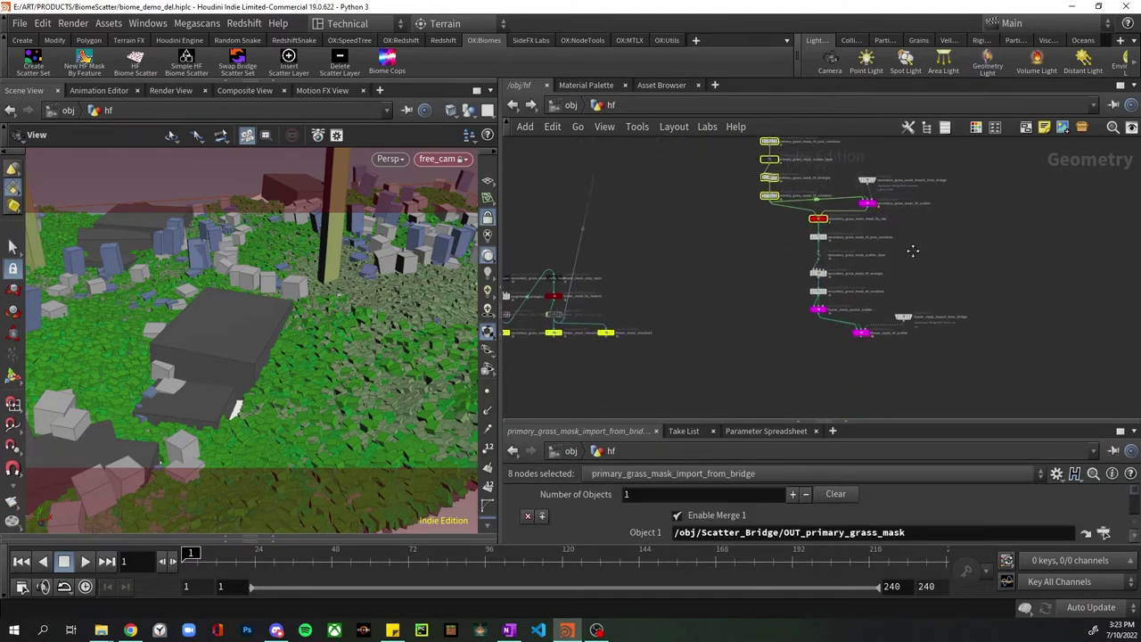
pyautogui.click(864, 266)
# Pan up along the mask chains to review the primary_grass_mask nodes up close.
pyautogui.moveTo(864, 266); pyautogui.dragTo(902, 309, button='middle')
pyautogui.scroll(3, 899, 308)
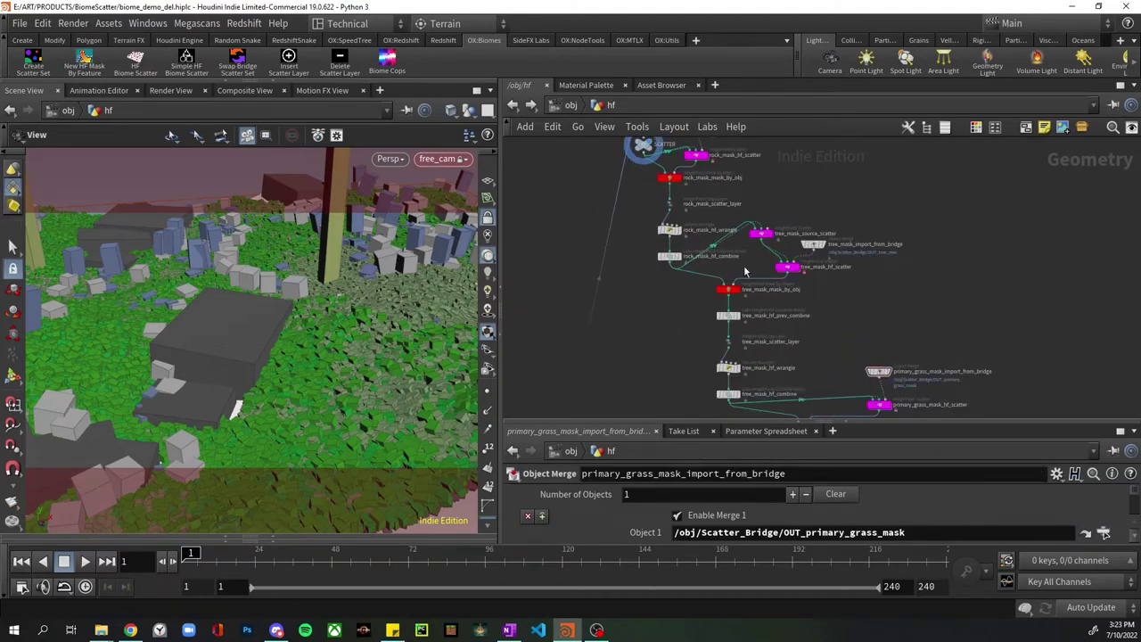
pyautogui.moveTo(815, 311); pyautogui.dragTo(822, 358, button='middle')
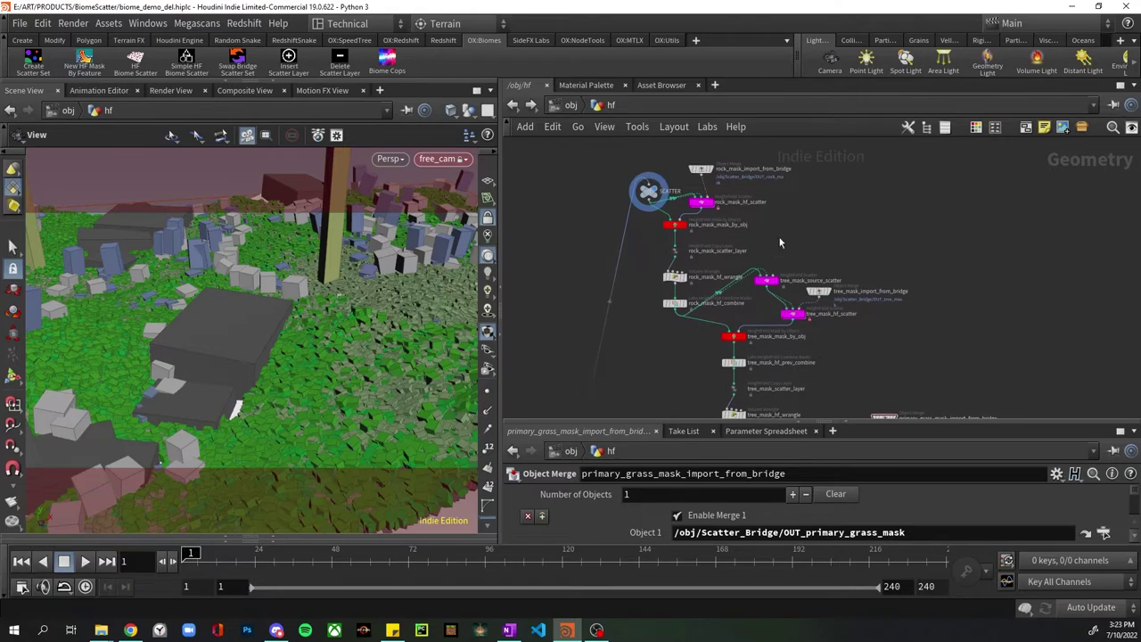
pyautogui.moveTo(775, 247); pyautogui.dragTo(794, 226, button='middle')
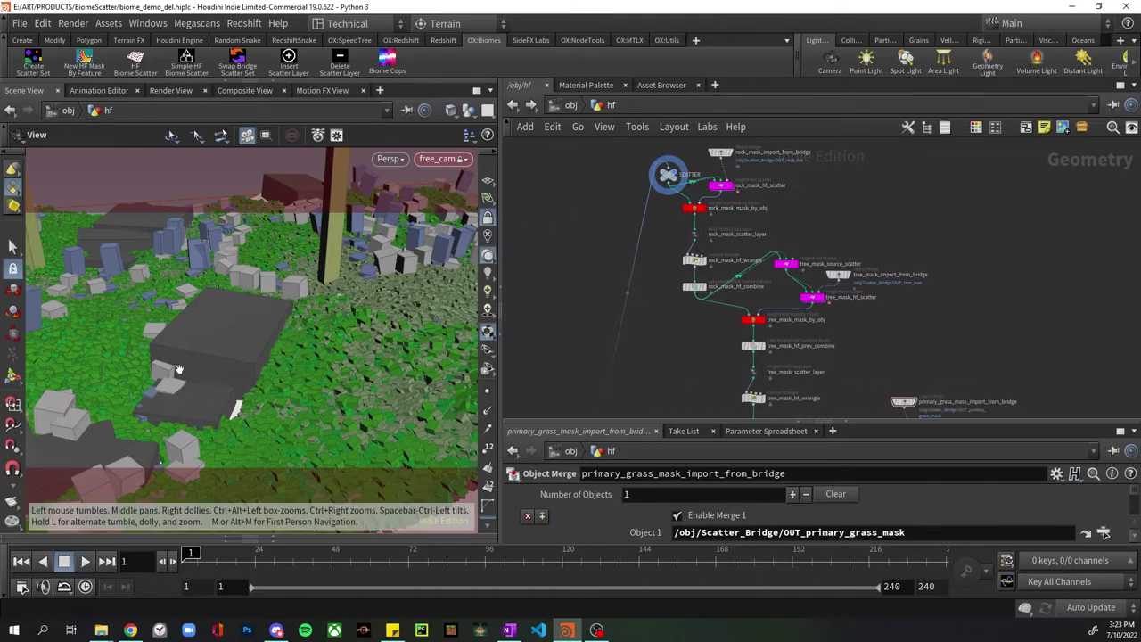
pyautogui.moveTo(727, 333); pyautogui.dragTo(728, 271, button='middle')
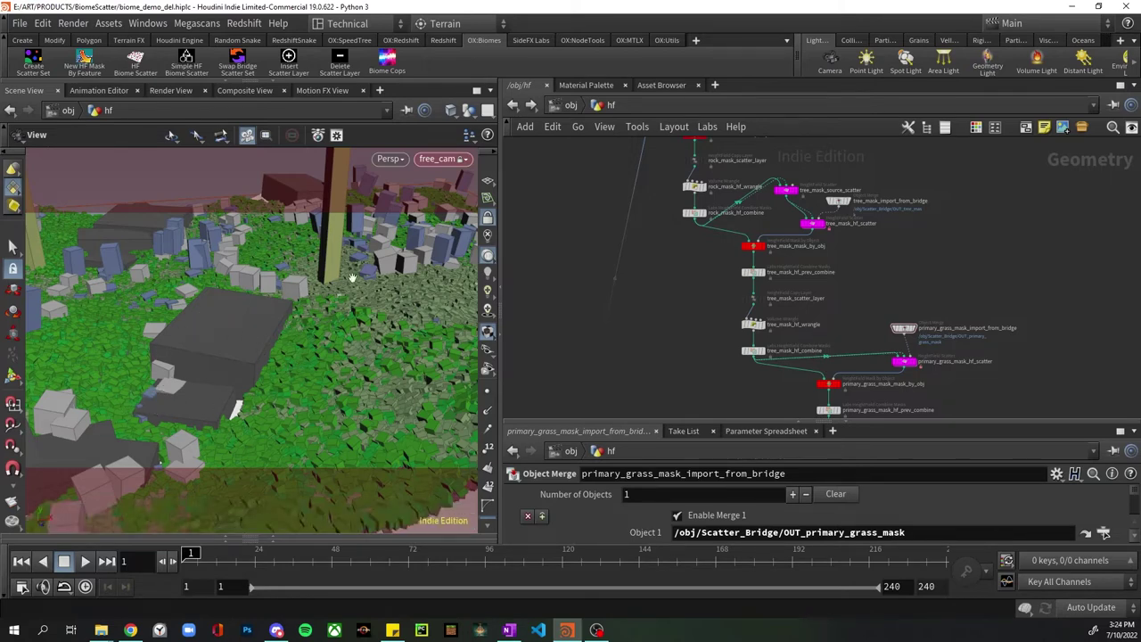
pyautogui.scroll(-3, 731, 286)
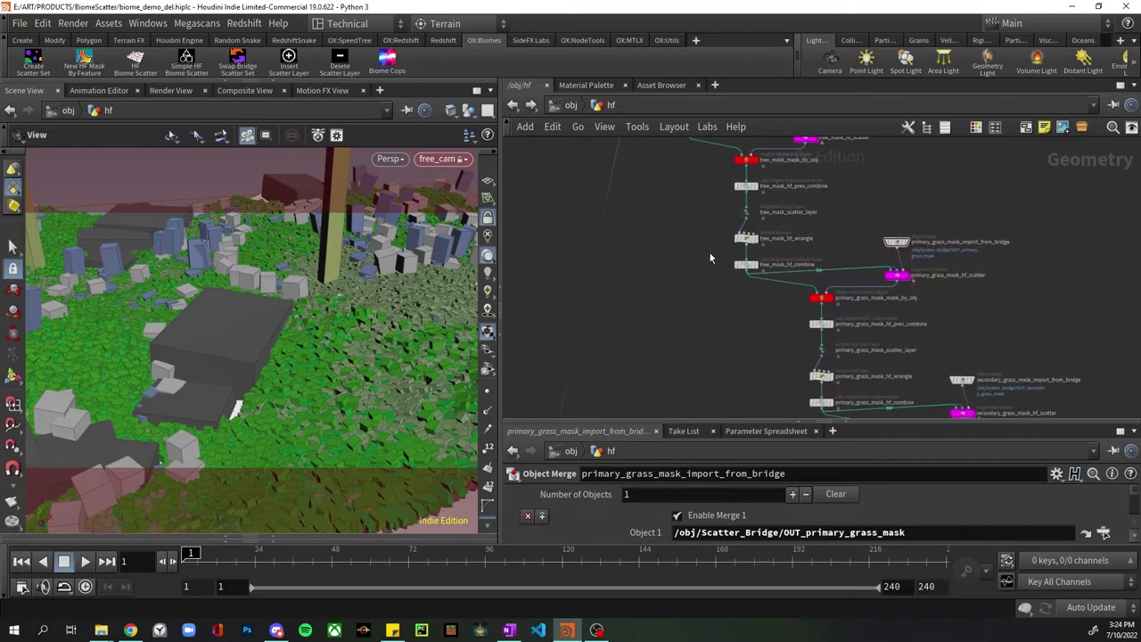
pyautogui.scroll(5, 728, 326)
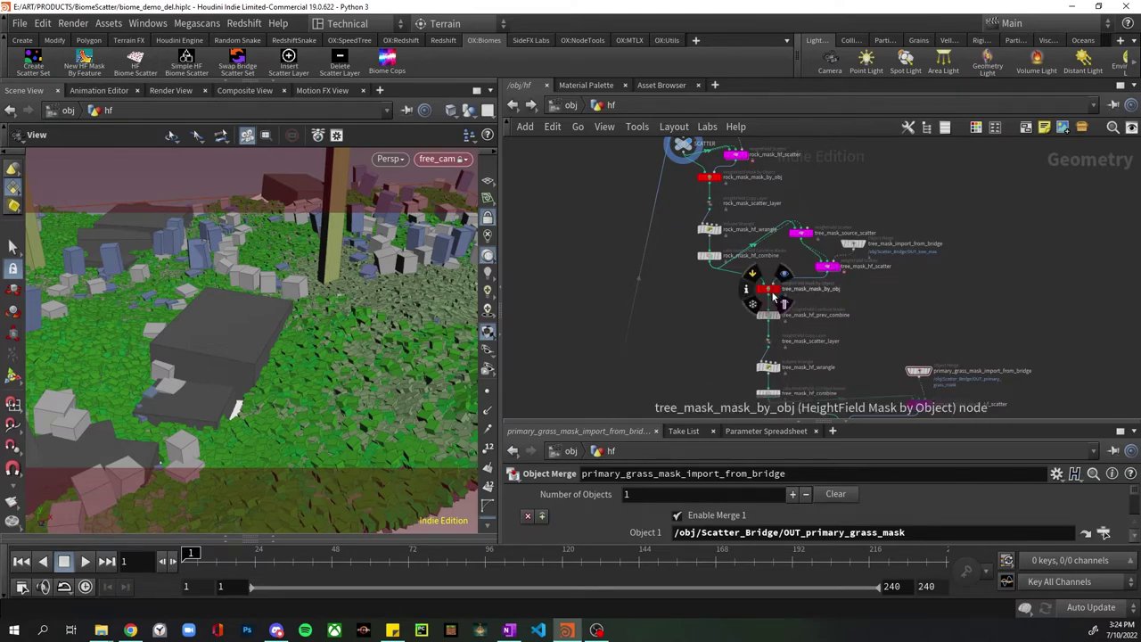
pyautogui.scroll(-4, 731, 281)
pyautogui.moveTo(744, 347); pyautogui.dragTo(718, 267, button='middle')
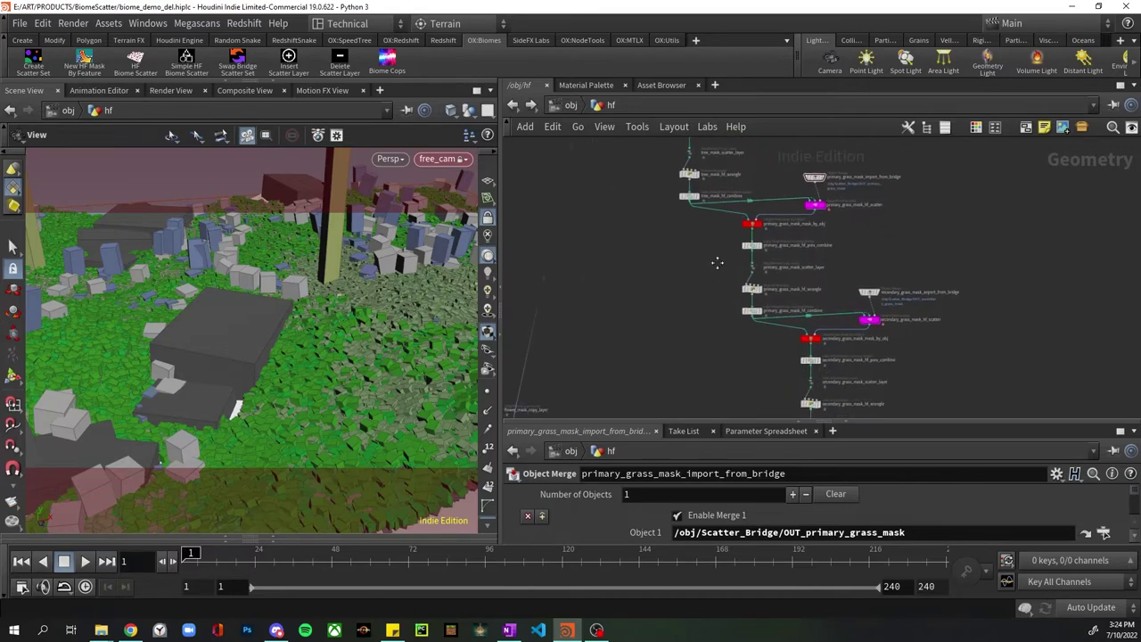
pyautogui.scroll(3, 753, 268)
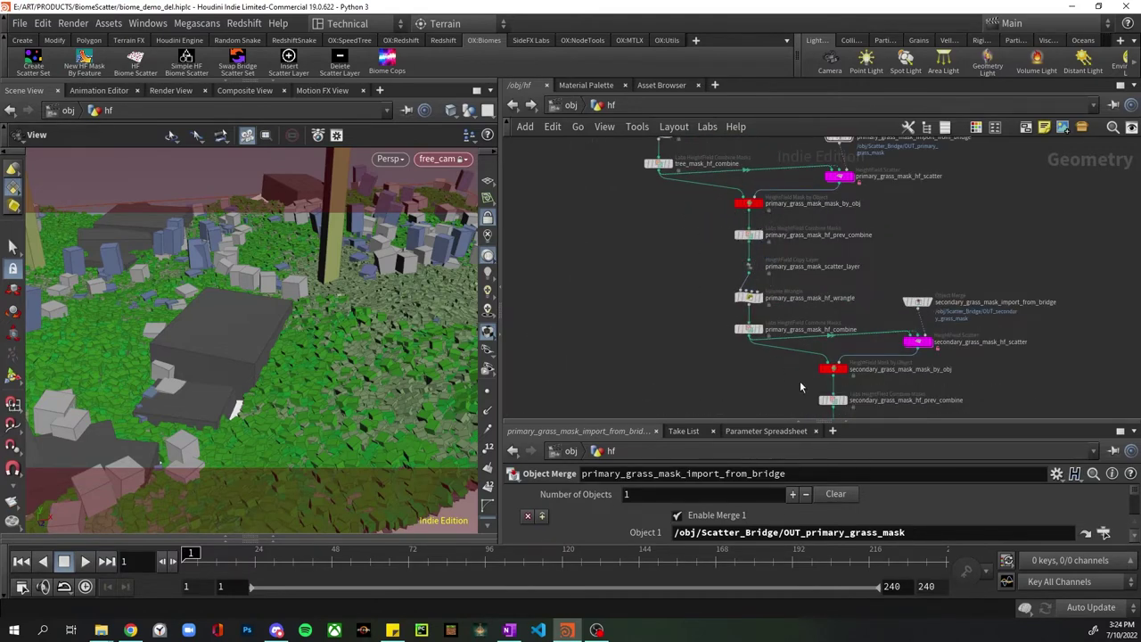
# Review the secondary_grass and flower mask nodes, then display rock_mask_hf_scatter's settings.
pyautogui.moveTo(799, 386); pyautogui.dragTo(796, 200, button='middle')
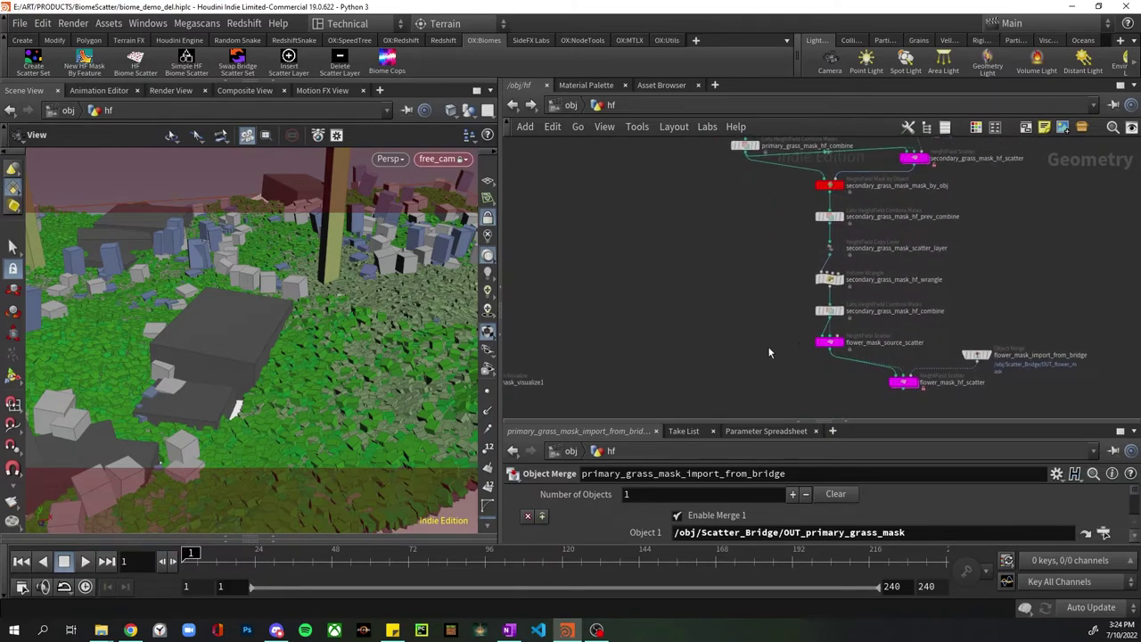
pyautogui.scroll(-6, 715, 223)
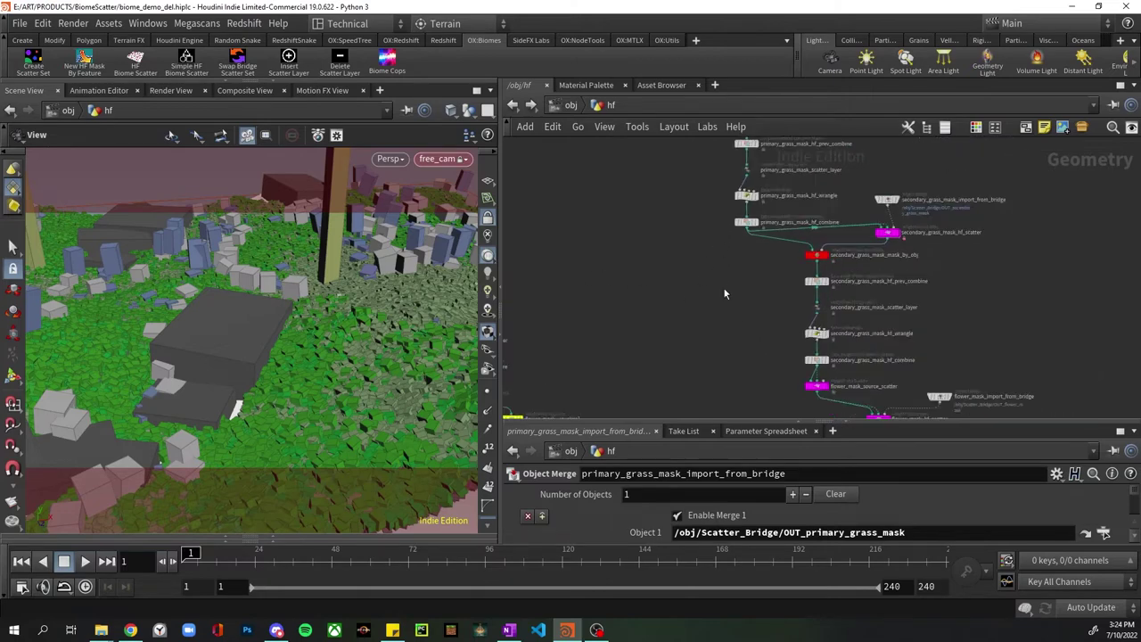
pyautogui.moveTo(702, 233); pyautogui.dragTo(715, 338, button='middle')
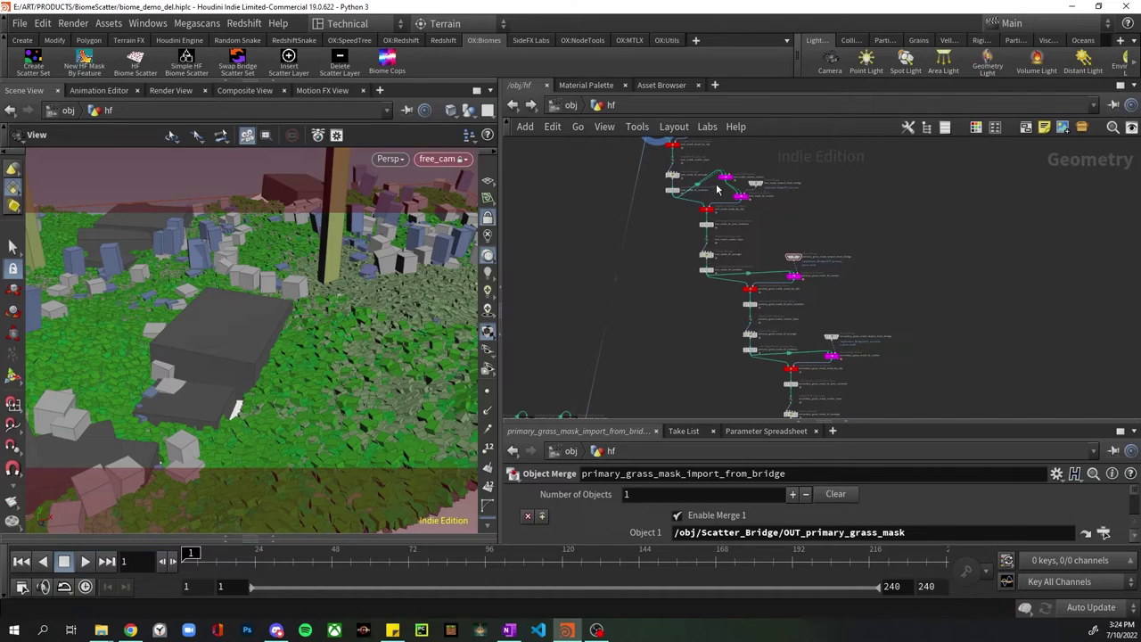
pyautogui.scroll(4, 774, 203)
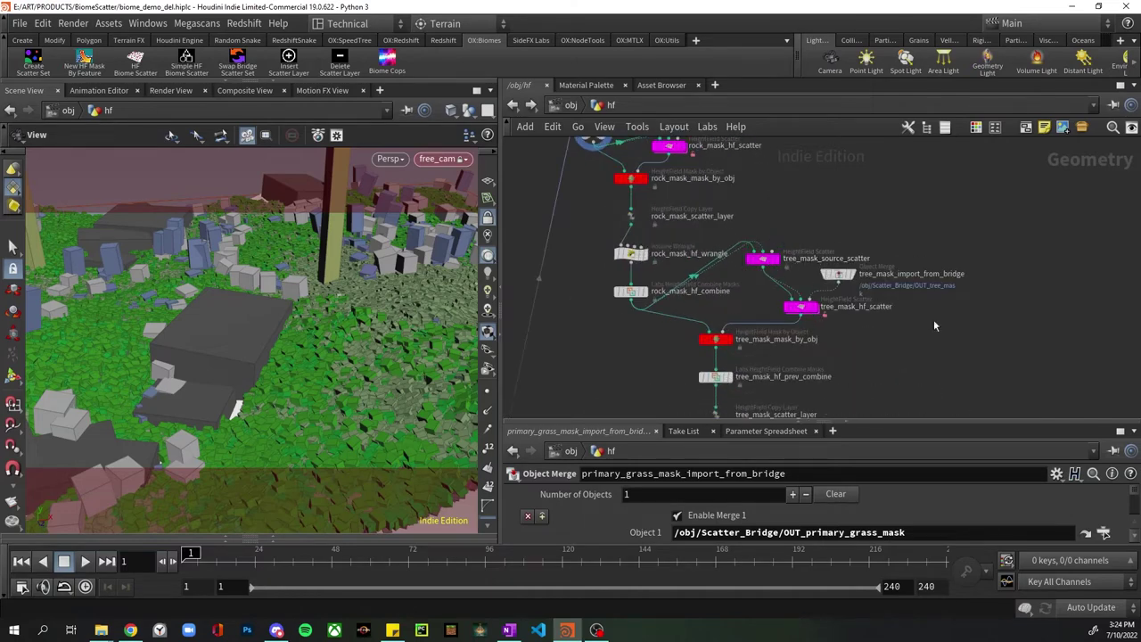
pyautogui.moveTo(758, 152); pyautogui.dragTo(783, 200, button='middle')
pyautogui.click(781, 196)
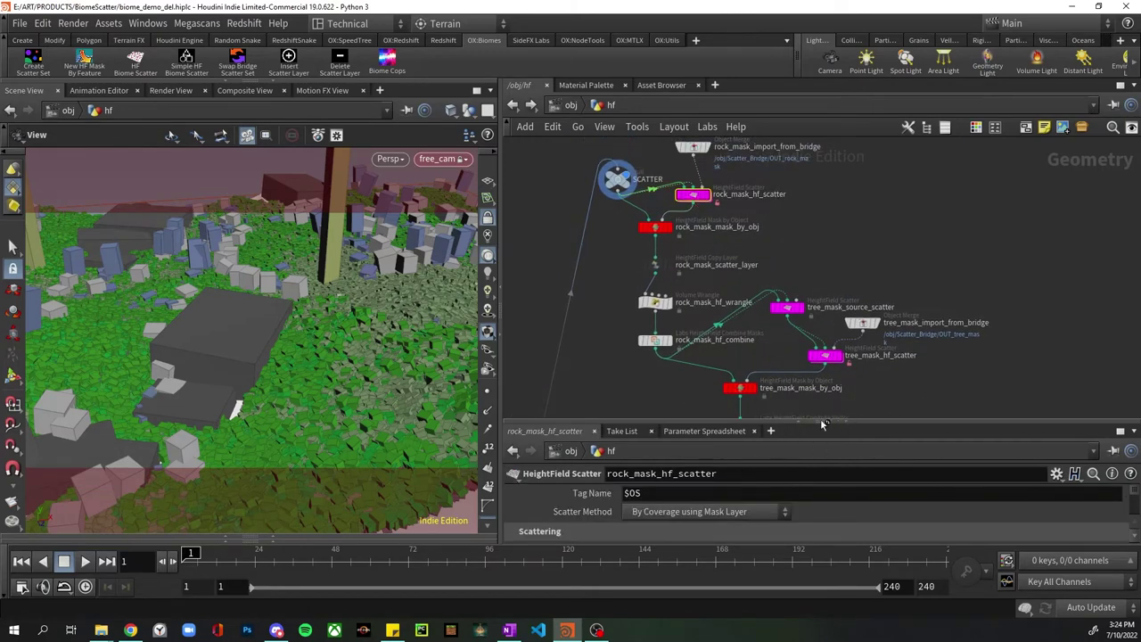
# Enlarge the parameter pane and browse rock_mask_hf_scatter's presets, closing the list without applying one.
pyautogui.moveTo(822, 424); pyautogui.dragTo(822, 260)
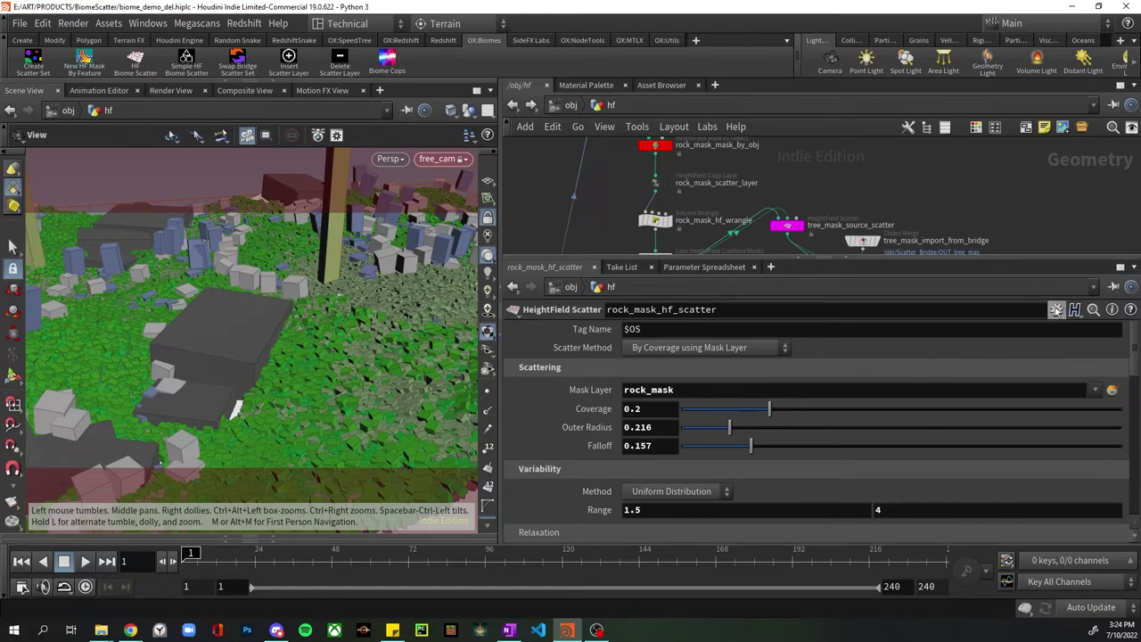
pyautogui.click(1056, 309)
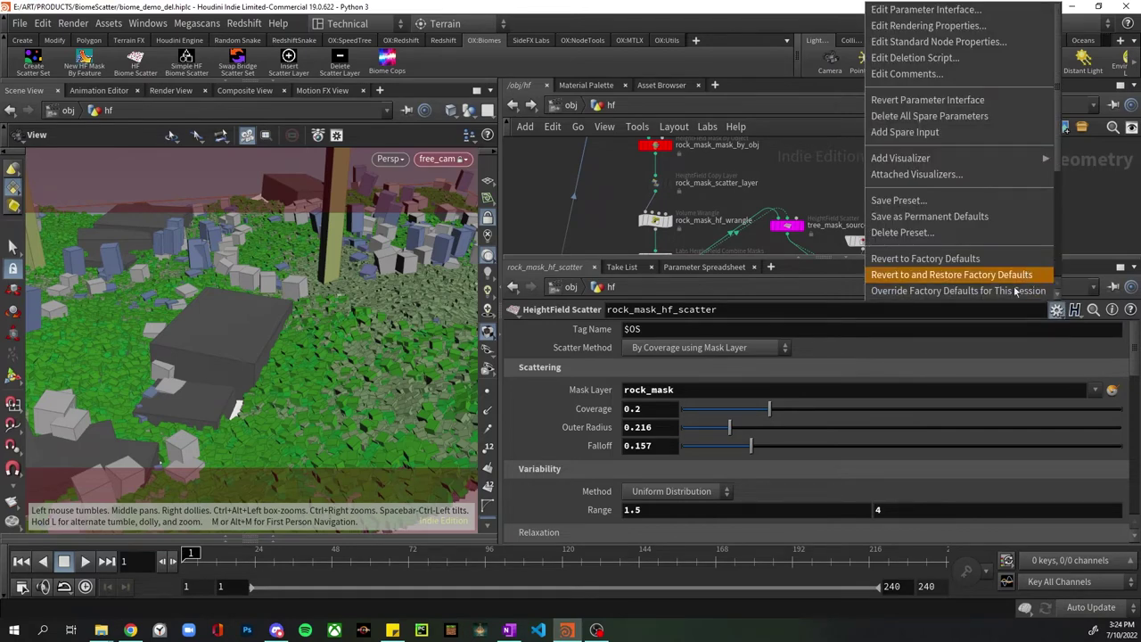
pyautogui.scroll(-10, 984, 293)
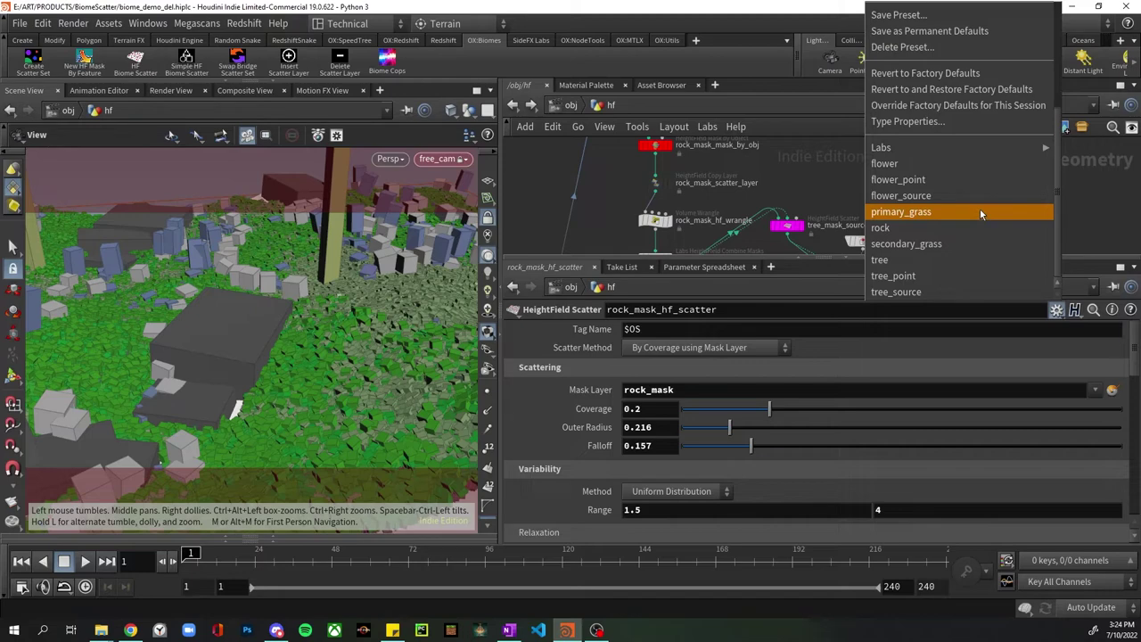
pyautogui.scroll(3, 973, 226)
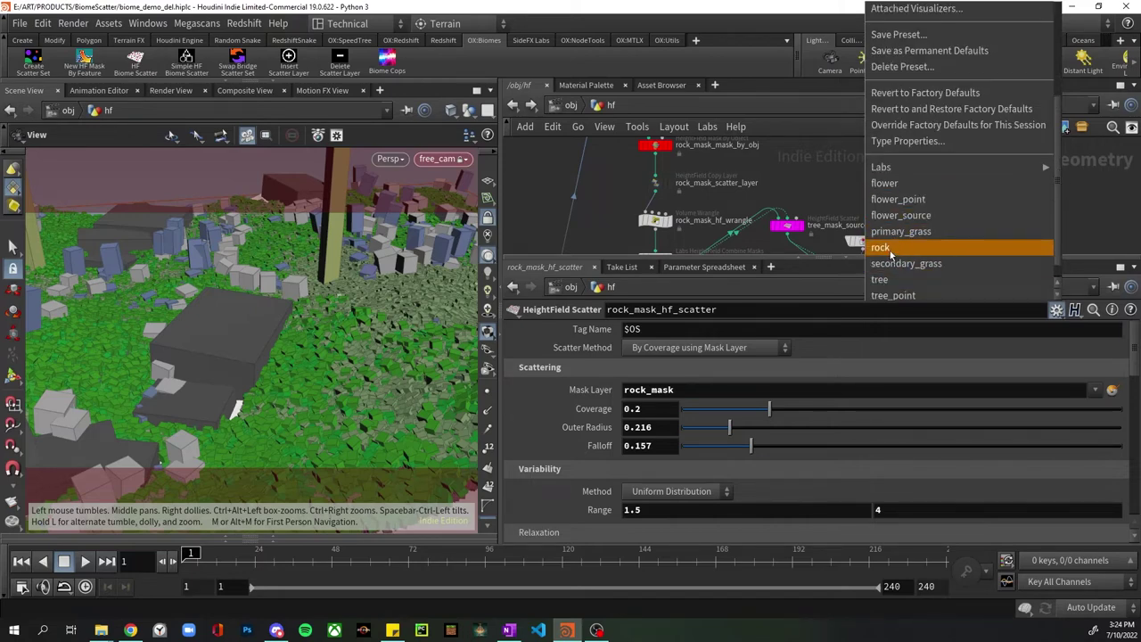
pyautogui.click(1085, 229)
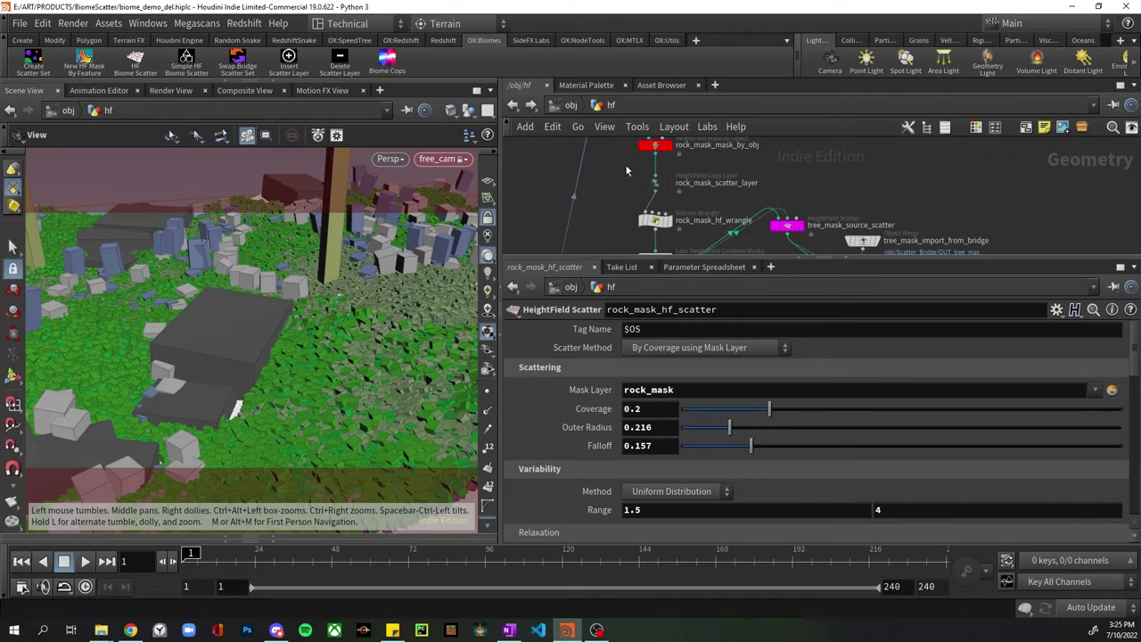
# Navigate to the flower nodes and show flower_mask_import_from_bridge, merging /obj/Scatter_Bridge/OUT_flower_mask.
pyautogui.scroll(-2, 720, 188)
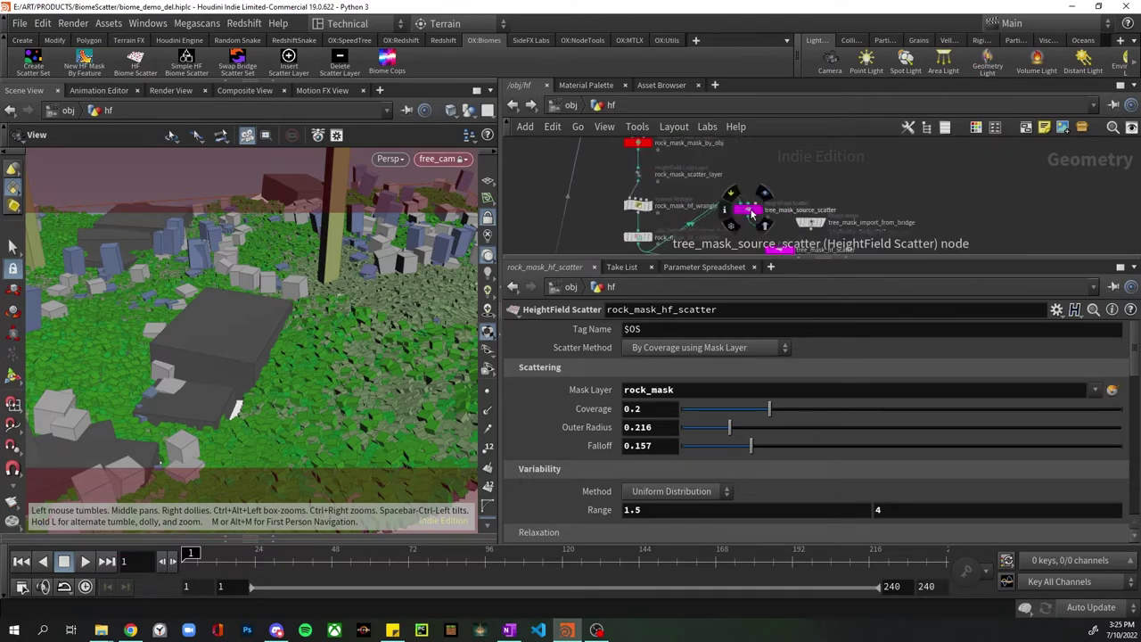
pyautogui.moveTo(980, 221); pyautogui.dragTo(981, 205, button='middle')
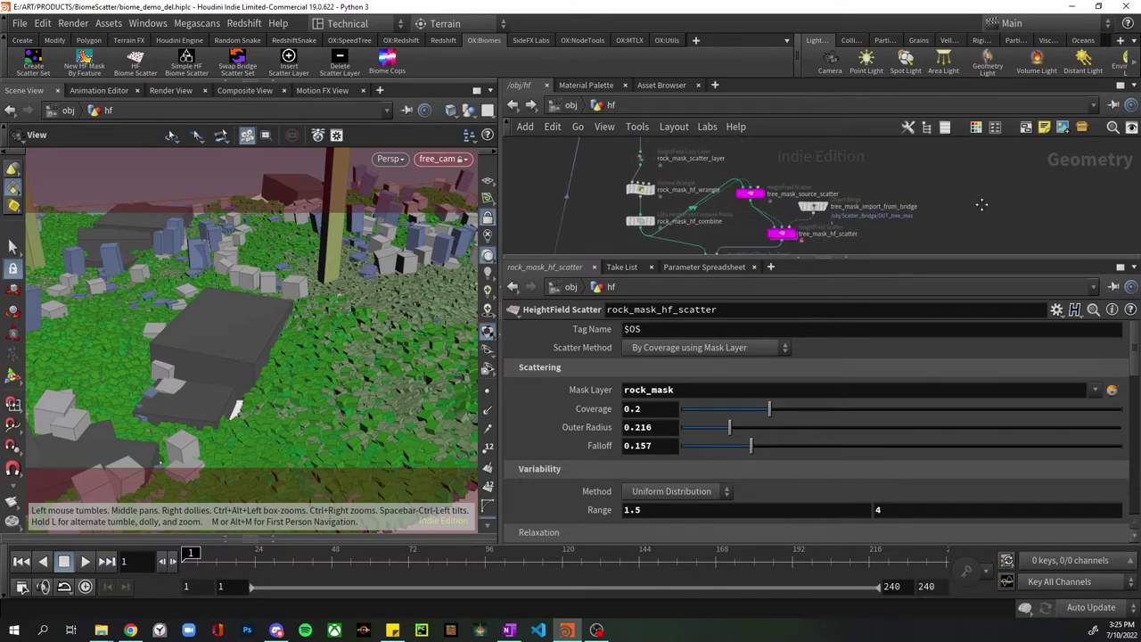
pyautogui.moveTo(862, 257); pyautogui.dragTo(887, 350)
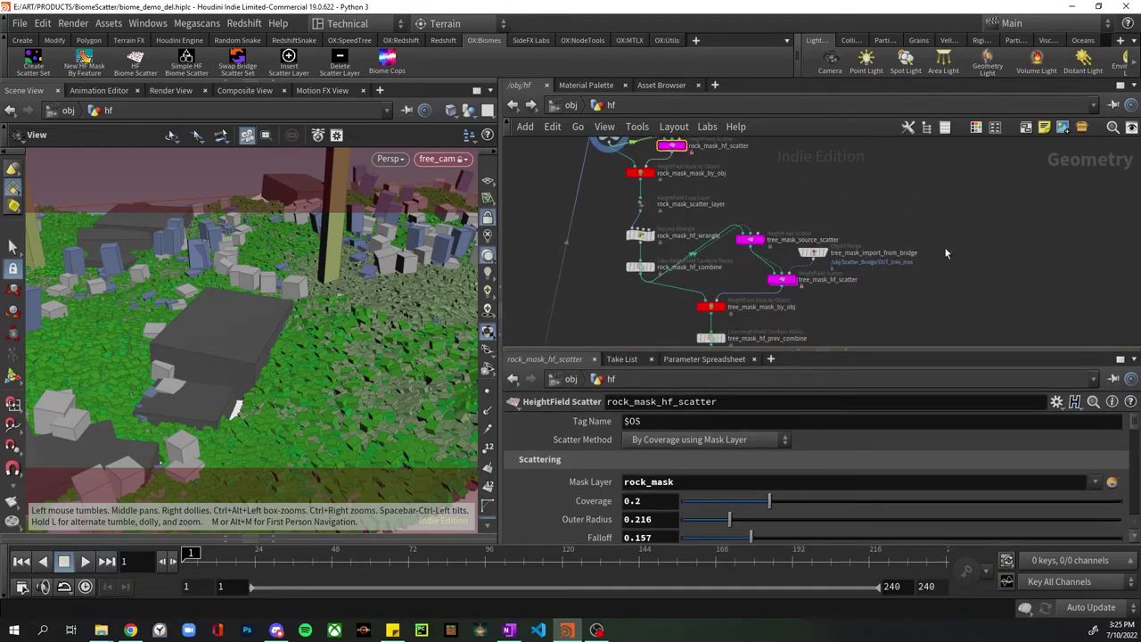
pyautogui.scroll(-2, 934, 244)
pyautogui.moveTo(845, 192)
pyautogui.scroll(4, 846, 191)
pyautogui.scroll(1, 848, 191)
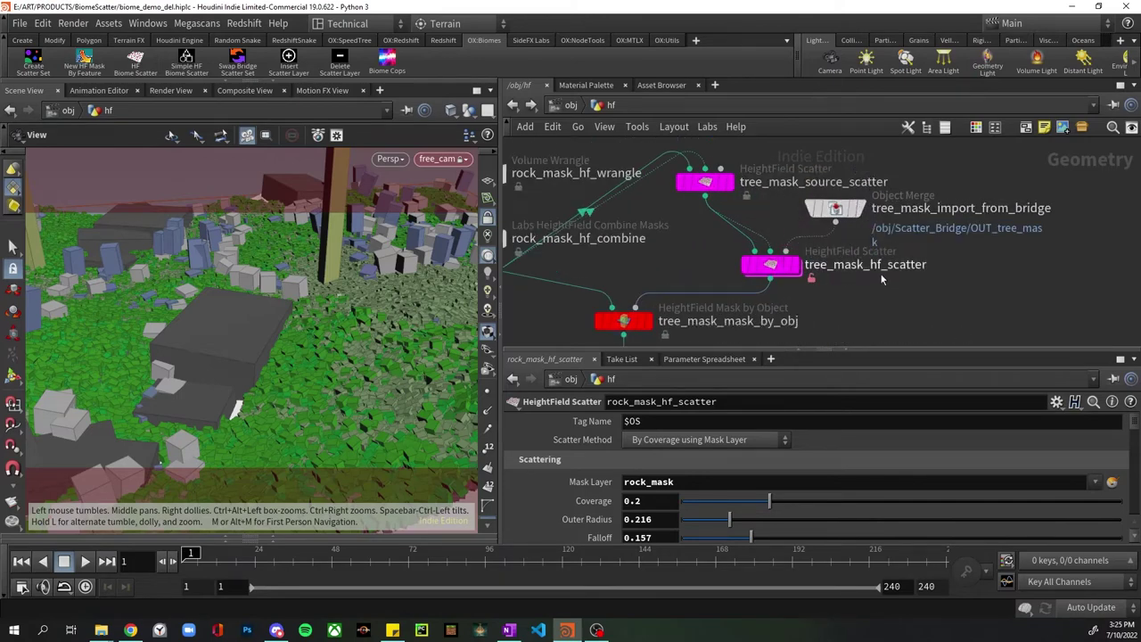
pyautogui.moveTo(987, 281); pyautogui.dragTo(910, 164, button='middle')
pyautogui.scroll(-5, 910, 164)
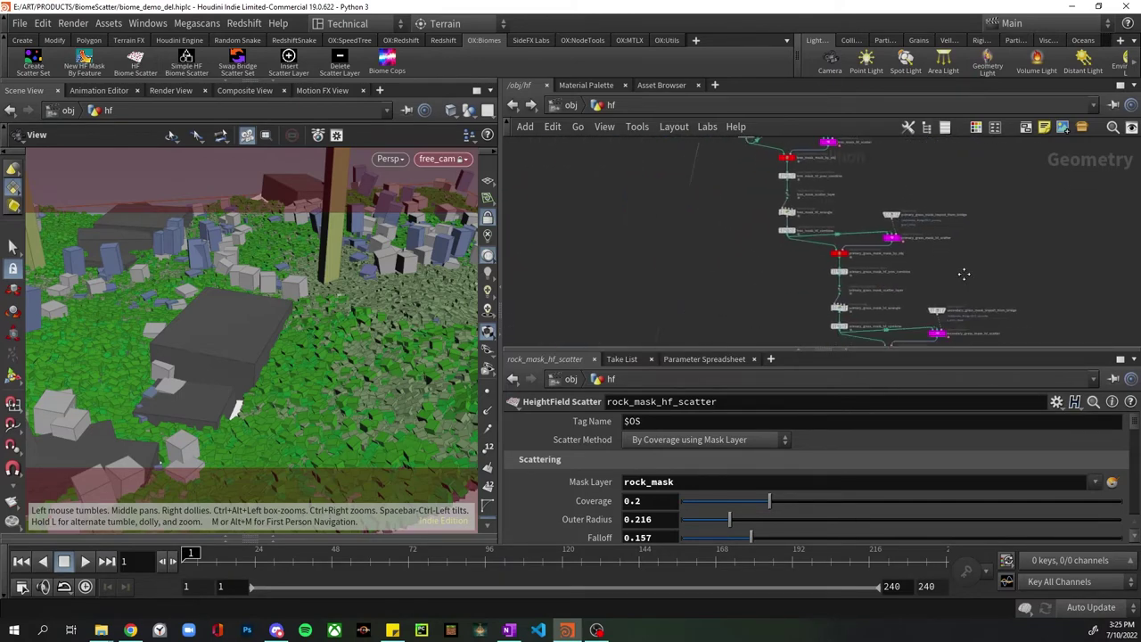
pyautogui.scroll(5, 872, 299)
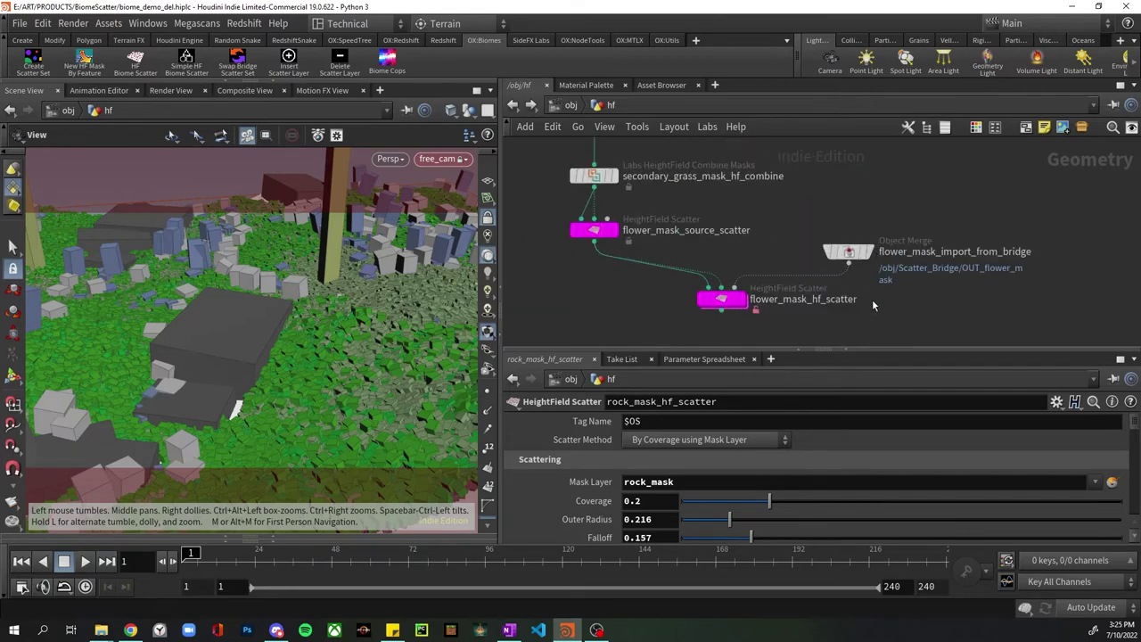
pyautogui.click(852, 256)
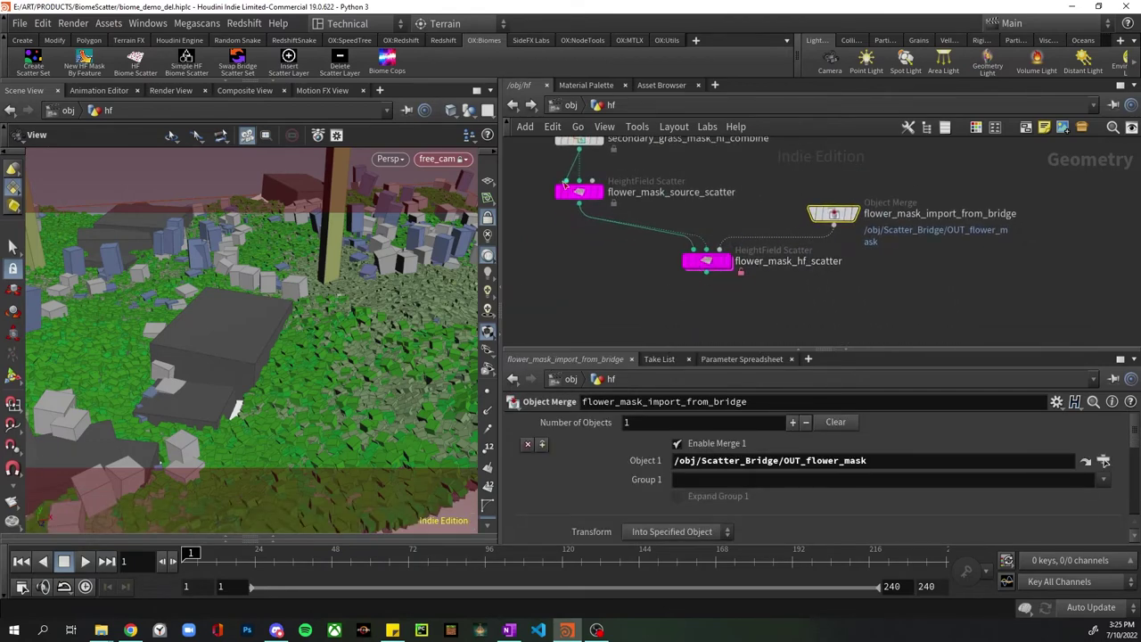
# Compare flower_mask_hf_scatter's settings with flower_mask_import_from_bridge's.
pyautogui.click(709, 264)
pyautogui.moveTo(592, 199)
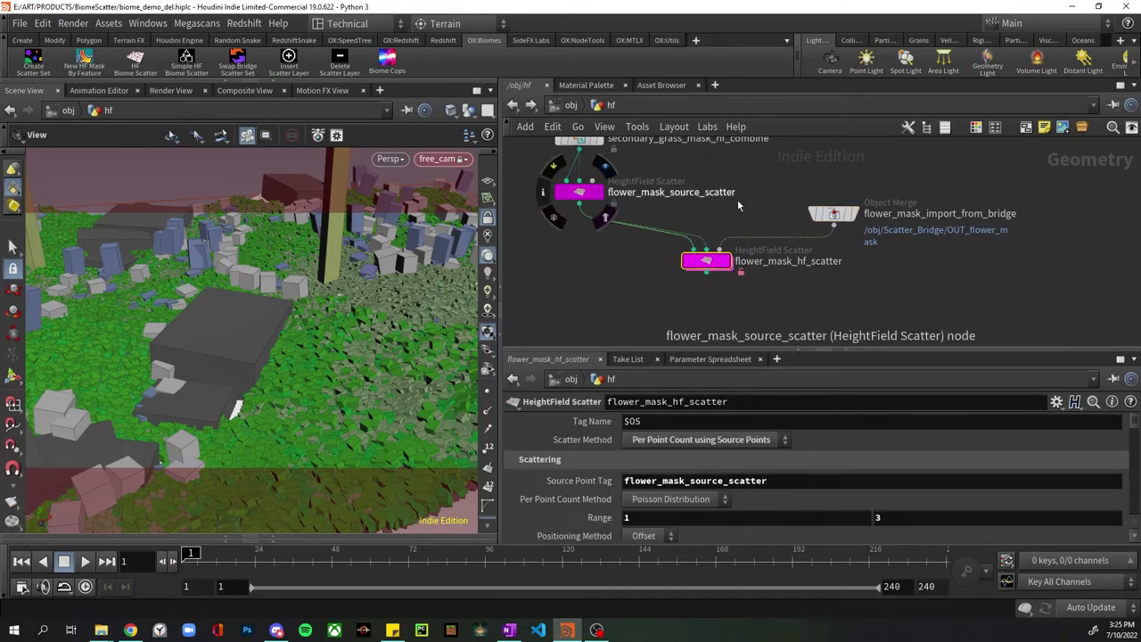
pyautogui.click(835, 215)
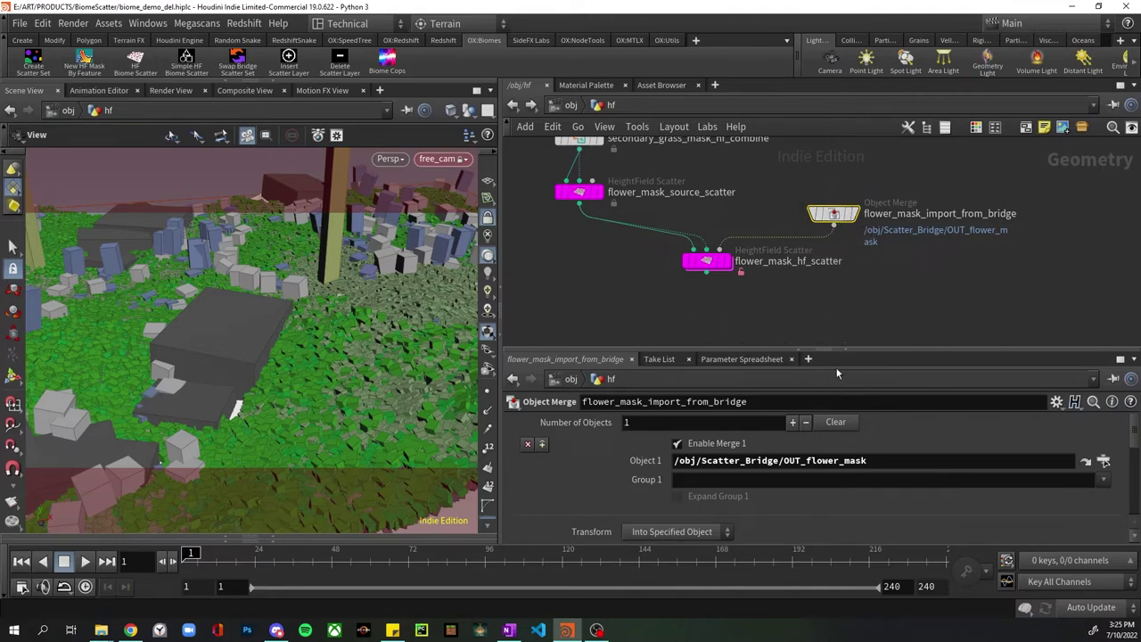
# Enlarge the settings, select the Object 1 merge path, and return to the object level.
pyautogui.moveTo(829, 351); pyautogui.dragTo(831, 319)
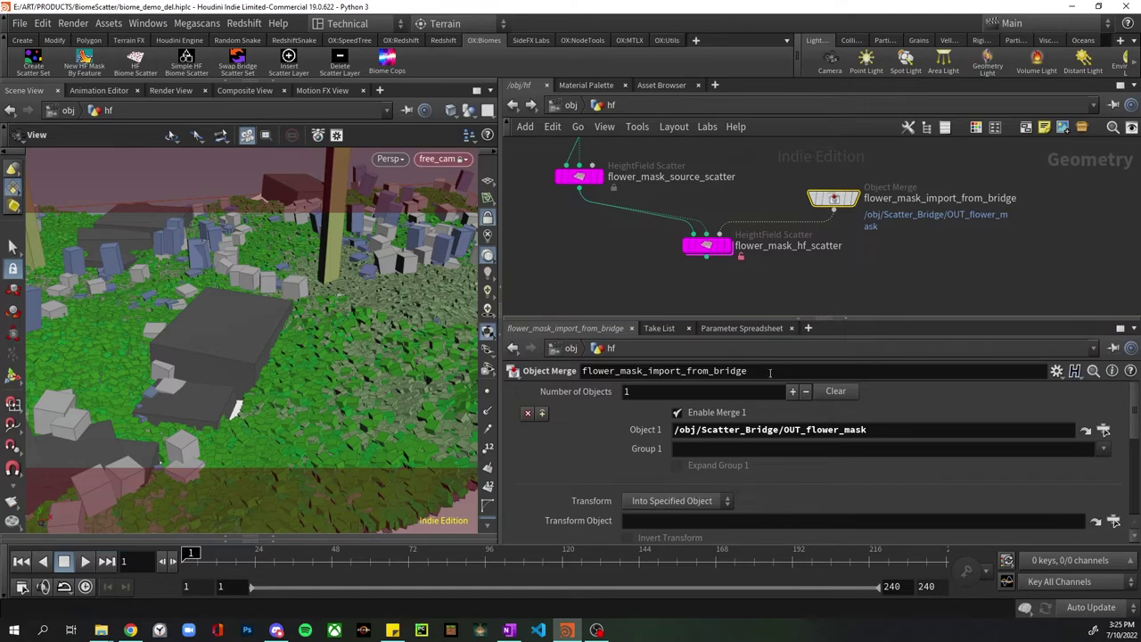
pyautogui.scroll(-5, 703, 447)
pyautogui.scroll(-3, 704, 448)
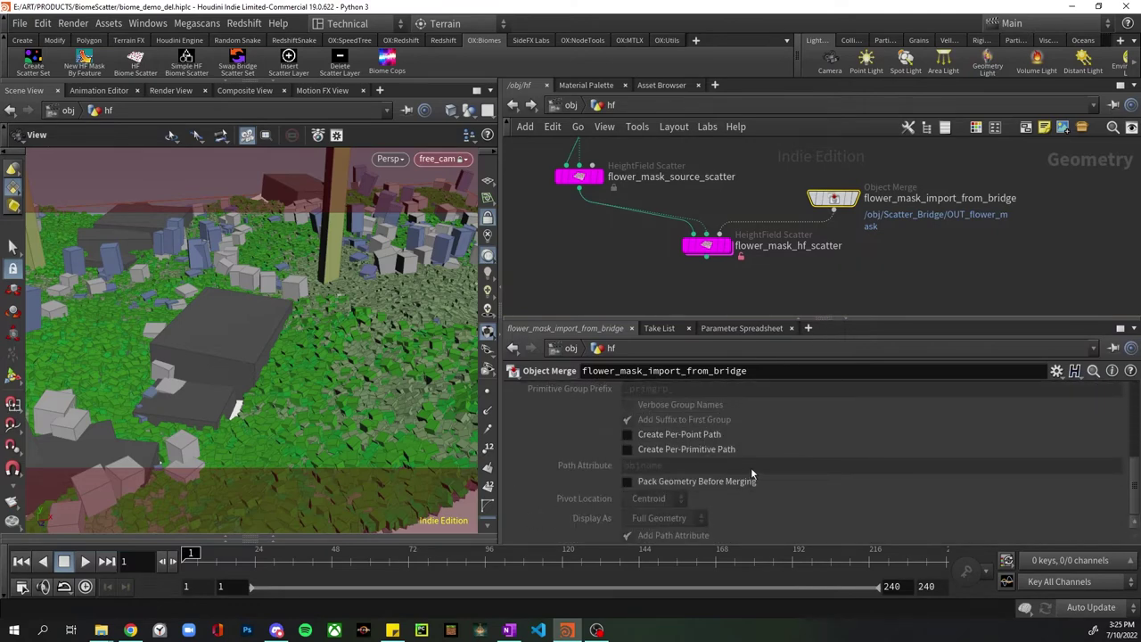
pyautogui.scroll(8, 753, 471)
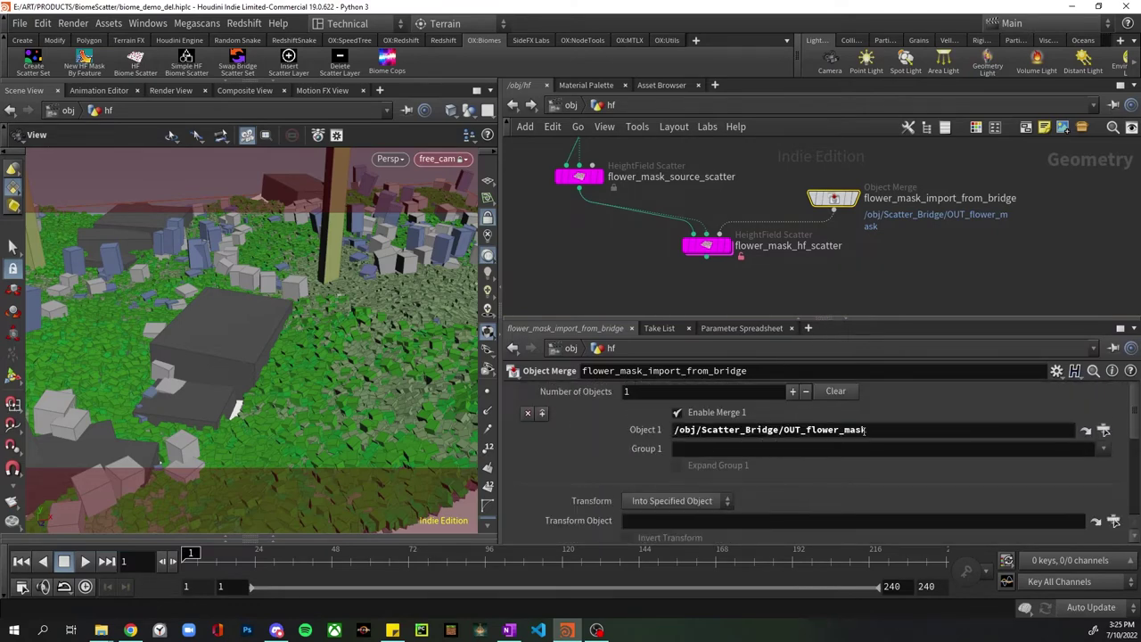
pyautogui.moveTo(865, 430); pyautogui.dragTo(678, 431)
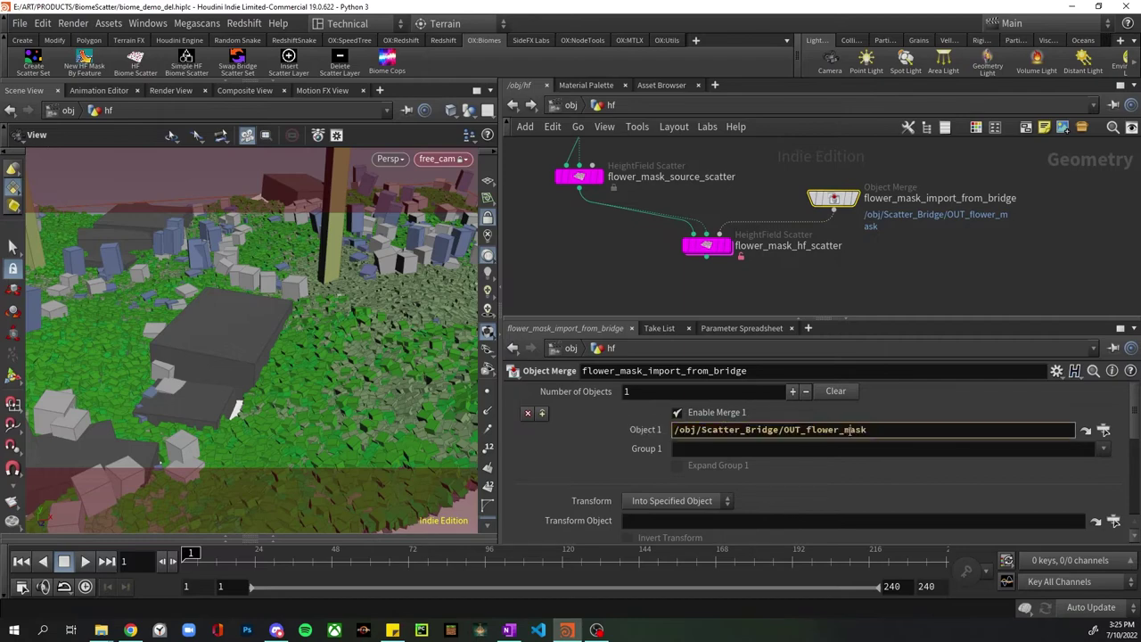
pyautogui.click(572, 107)
pyautogui.scroll(4, 929, 285)
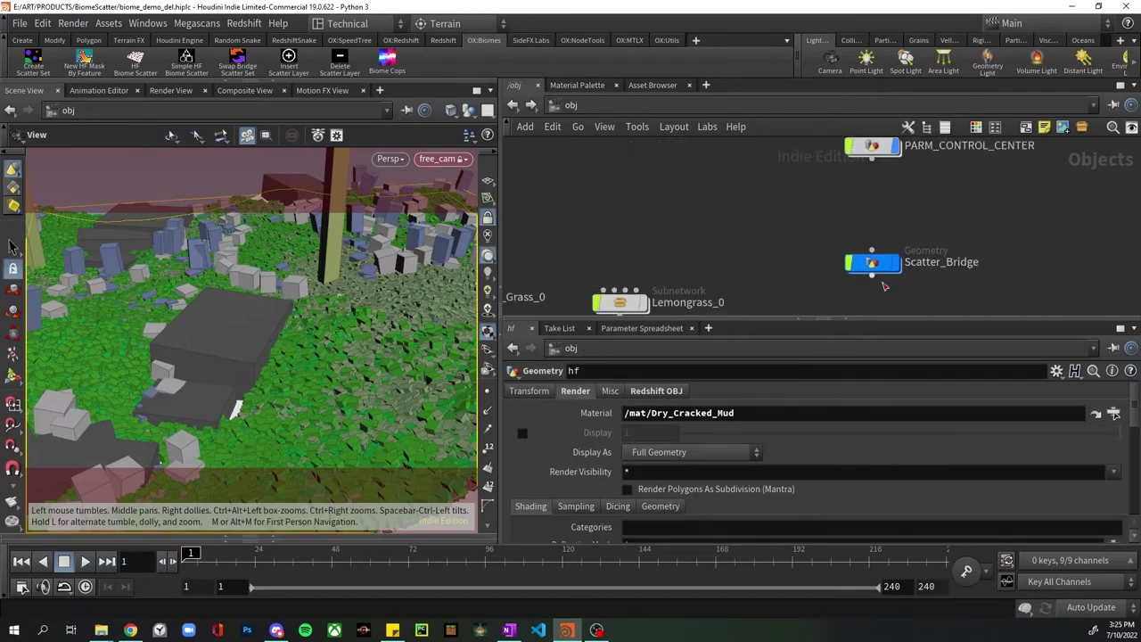
# Enter Scatter_Bridge, enlarge the network pane, and frame the flower and secondary-grass nodes.
pyautogui.doubleClick(872, 261)
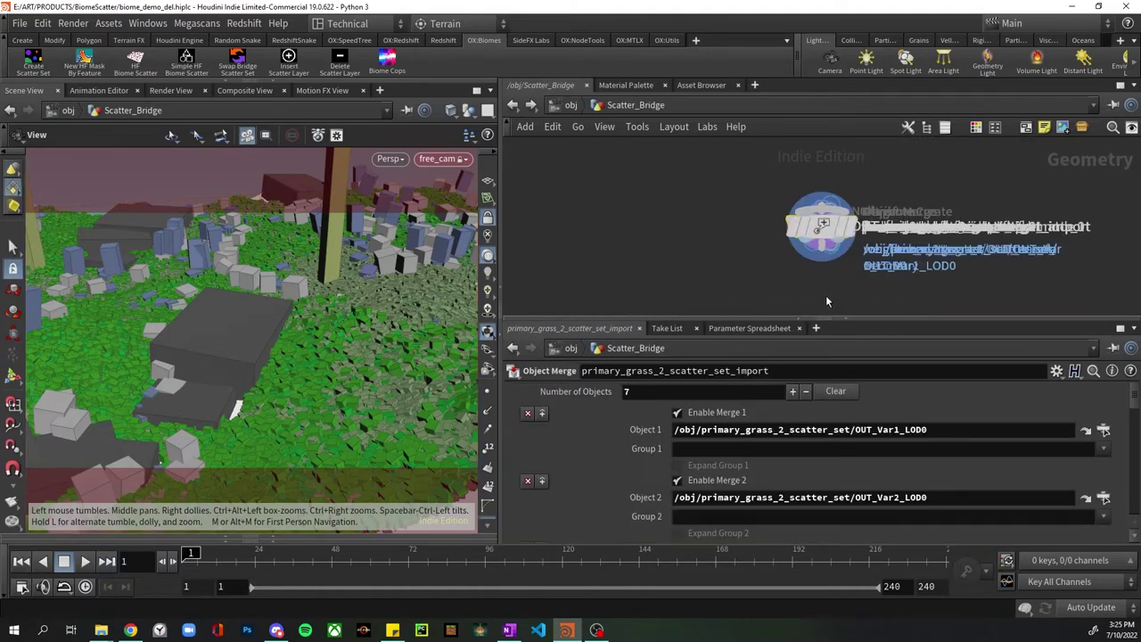
pyautogui.scroll(-3, 767, 259)
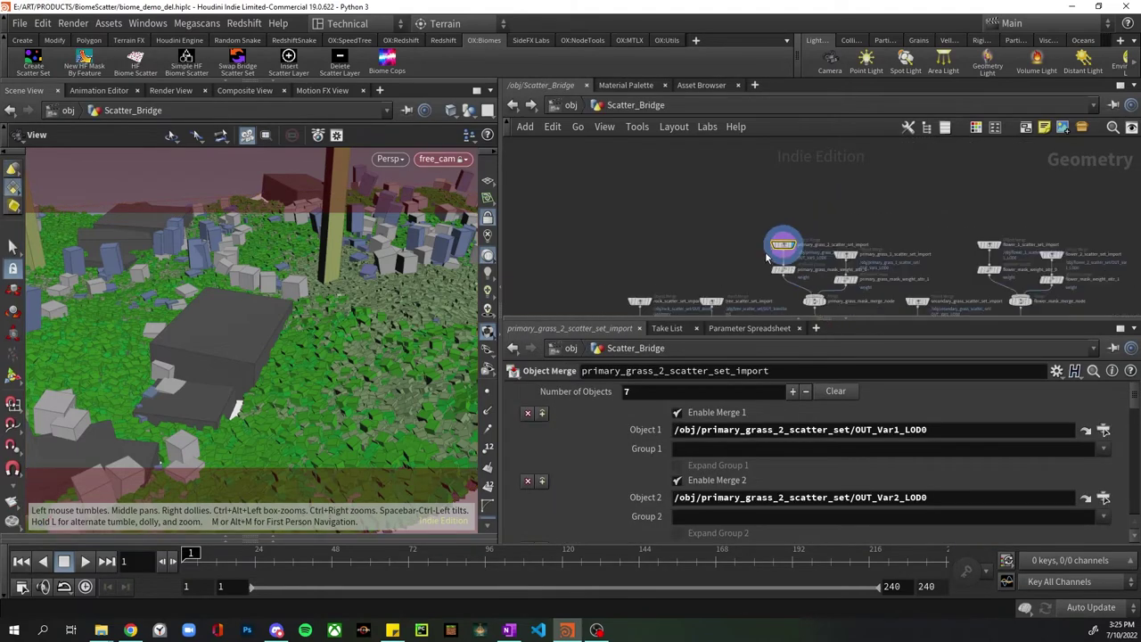
pyautogui.moveTo(820, 319); pyautogui.dragTo(820, 422)
pyautogui.moveTo(876, 321); pyautogui.dragTo(818, 207, button='middle')
pyautogui.scroll(2, 818, 207)
pyautogui.scroll(2, 951, 186)
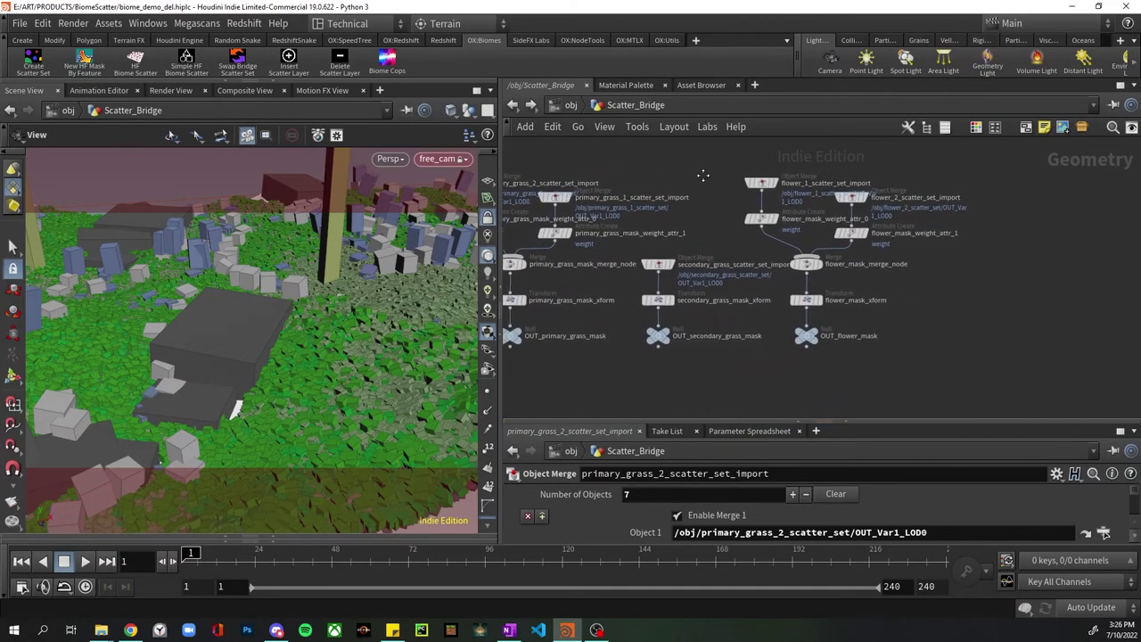
pyautogui.scroll(-1, 933, 165)
pyautogui.moveTo(950, 307); pyautogui.dragTo(951, 290, button='middle')
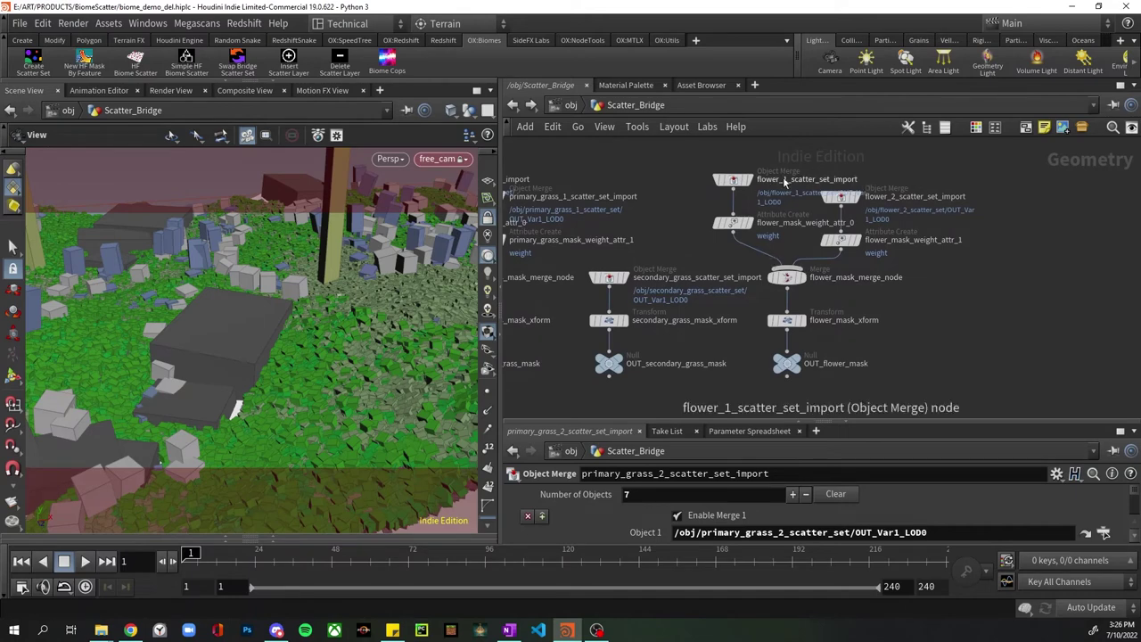
# Reposition the flower_1 and flower_2 import nodes and inspect flower_mask_weight_attr_1.
pyautogui.moveTo(731, 179); pyautogui.dragTo(722, 183)
pyautogui.moveTo(844, 197); pyautogui.dragTo(886, 197)
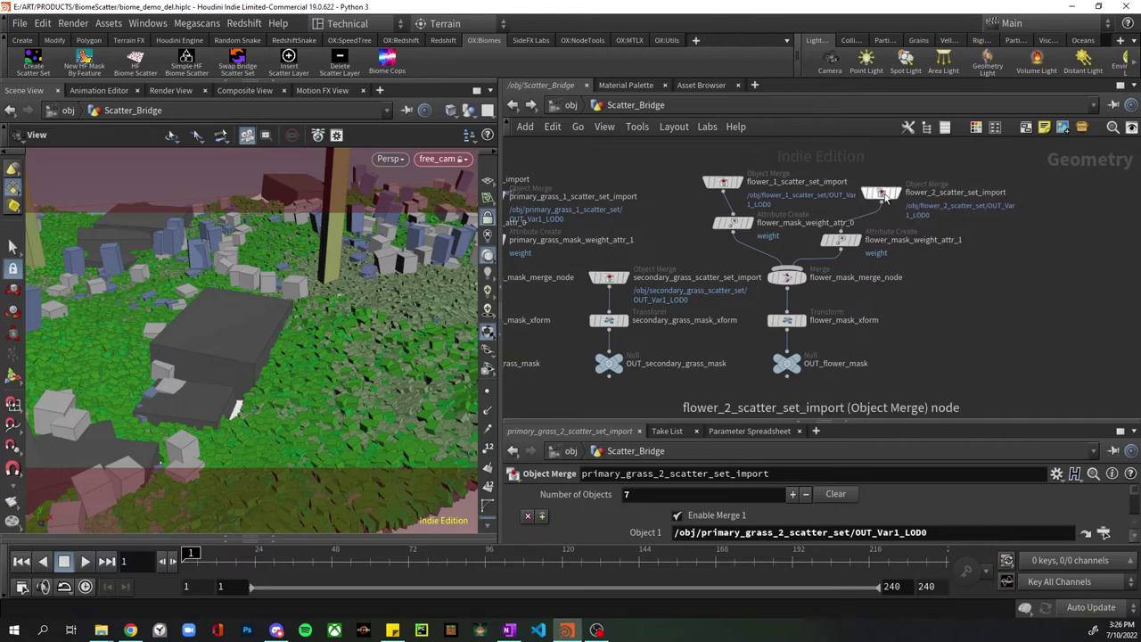
pyautogui.click(841, 239)
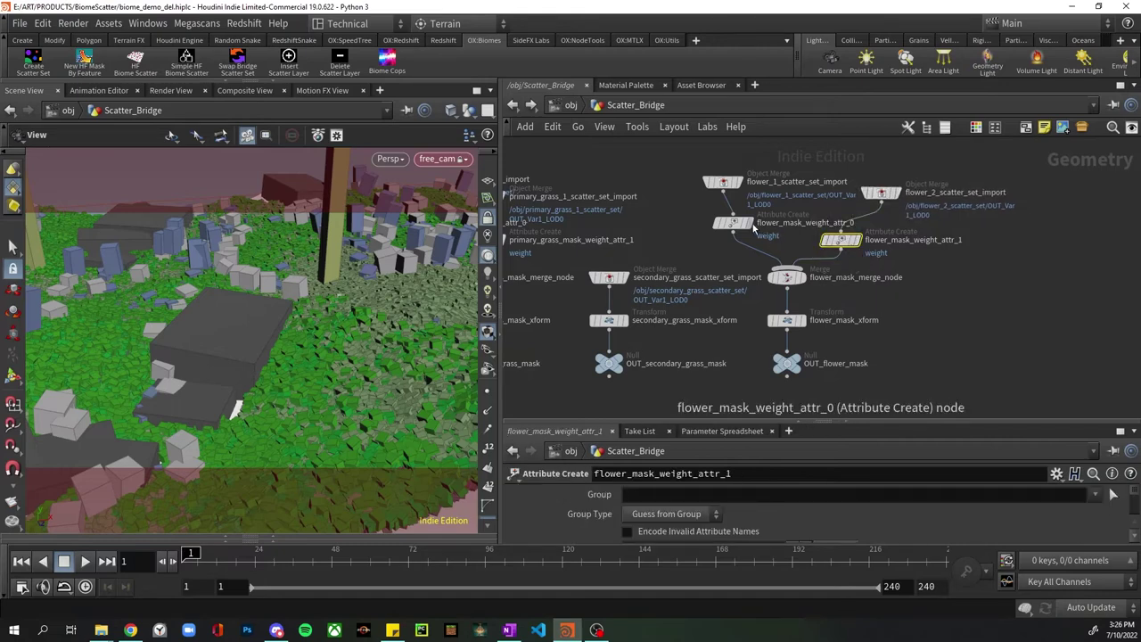
# Go up to the object level and pan the network to show more nodes.
pyautogui.press('u')
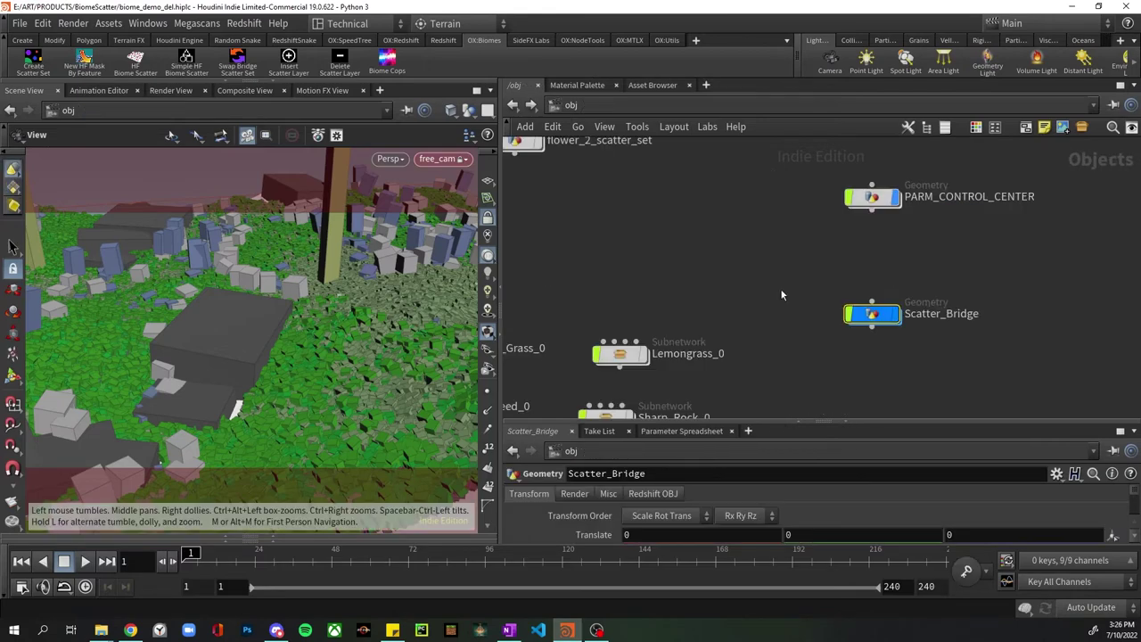
pyautogui.moveTo(783, 289); pyautogui.dragTo(789, 280, button='middle')
pyautogui.scroll(-3, 787, 283)
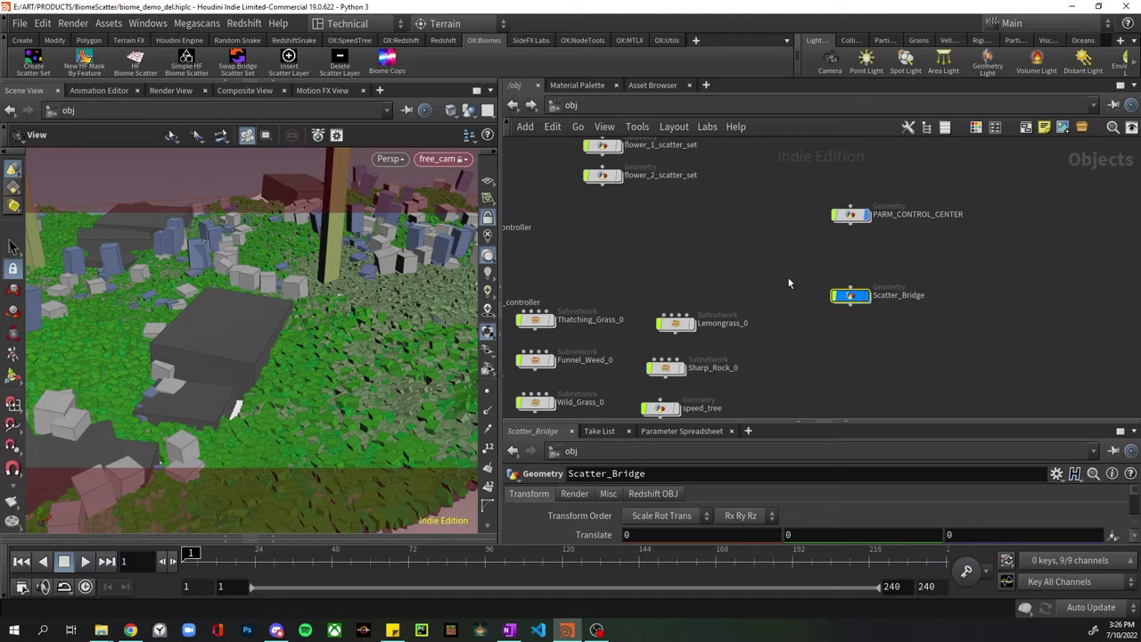
pyautogui.moveTo(765, 295); pyautogui.dragTo(805, 280, button='middle')
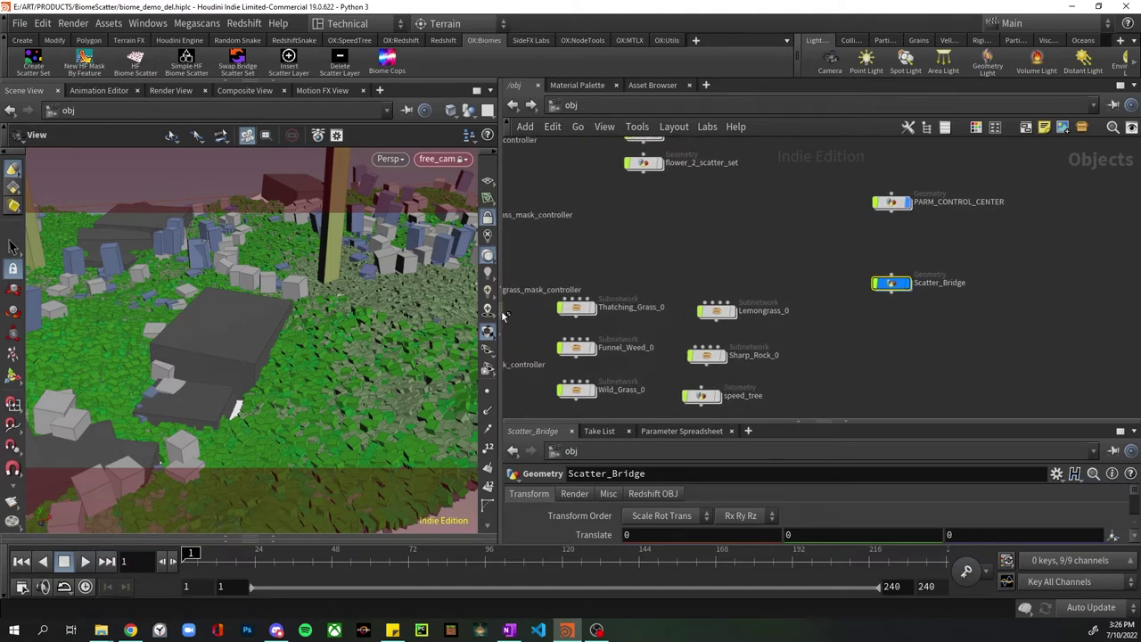
# Widen the 3D view and orbit the terrain to check grass coverage, then restore network width.
pyautogui.moveTo(504, 314); pyautogui.dragTo(794, 313)
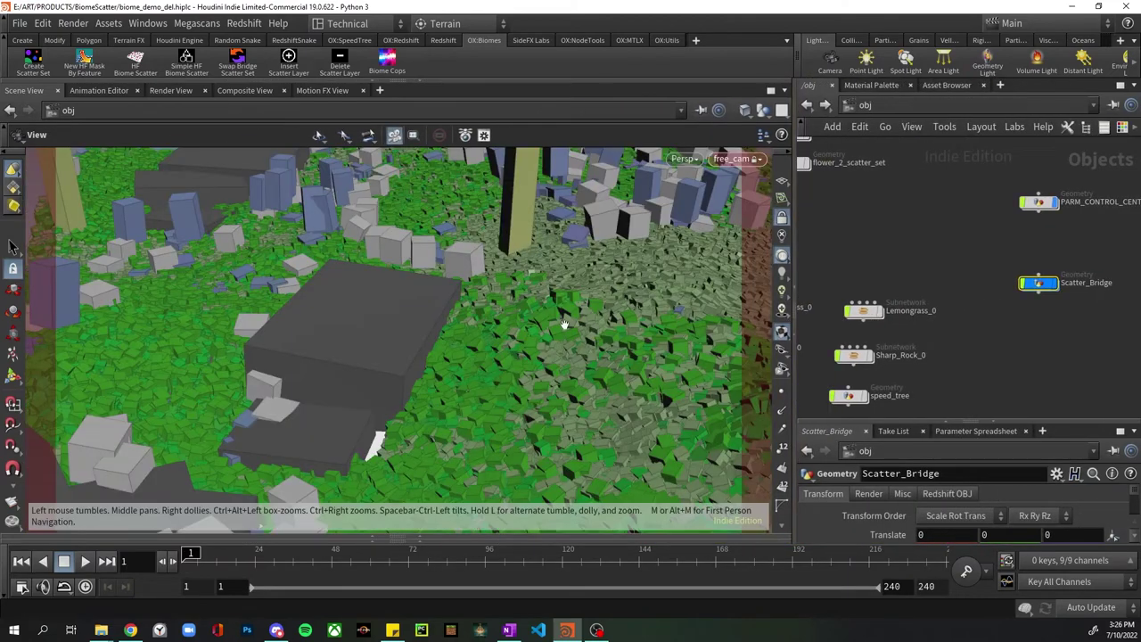
pyautogui.moveTo(496, 340); pyautogui.dragTo(423, 372)
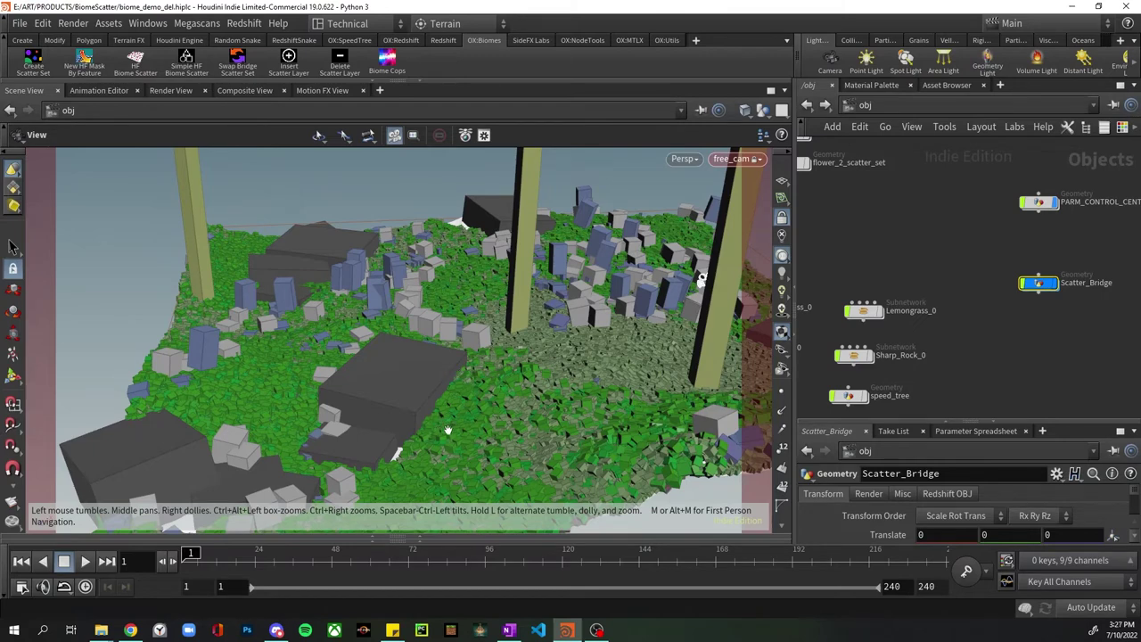
pyautogui.moveTo(448, 430); pyautogui.dragTo(532, 312)
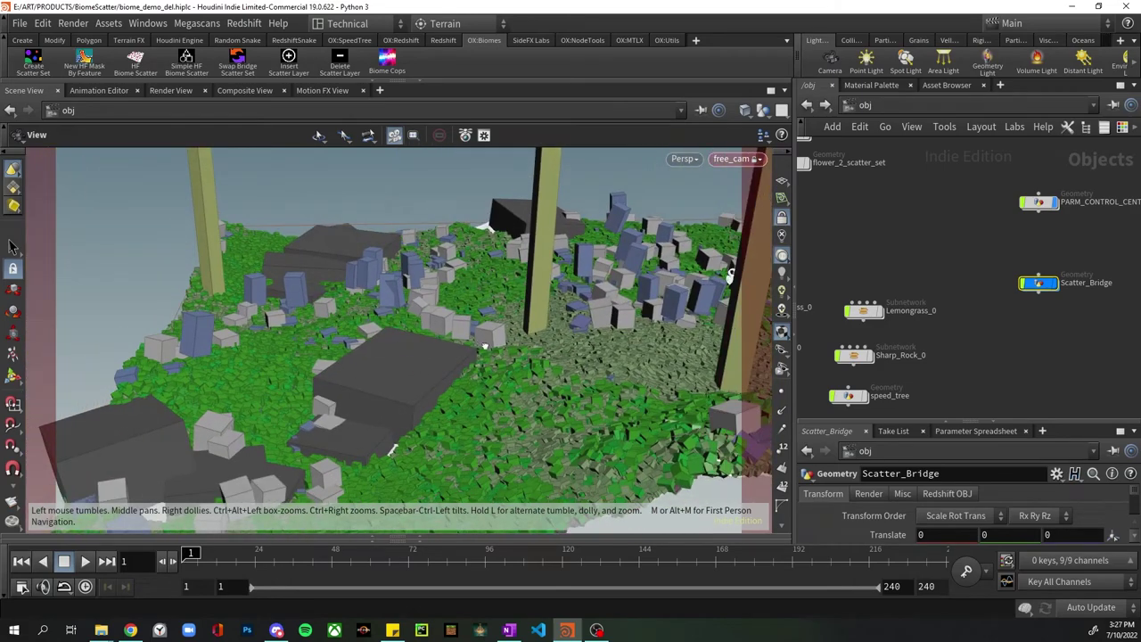
pyautogui.moveTo(489, 347); pyautogui.dragTo(507, 370)
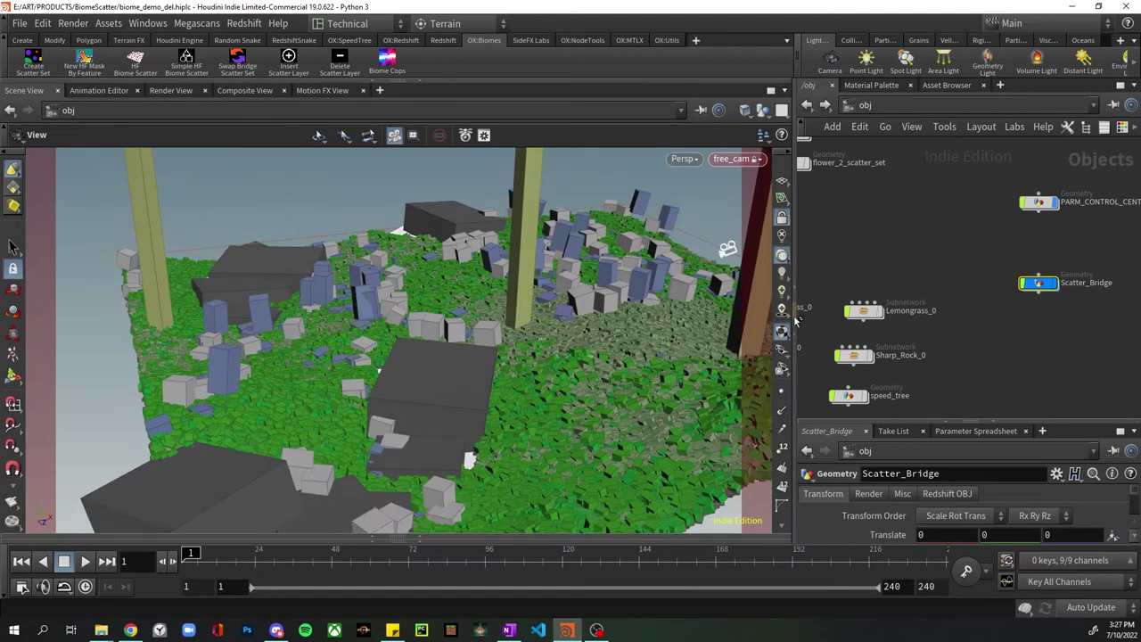
pyautogui.moveTo(796, 316); pyautogui.dragTo(739, 317)
# Inside primary_grass_mask_controller, display object_merge1's grass mask and look down over the terrain.
pyautogui.doubleClick(1016, 285)
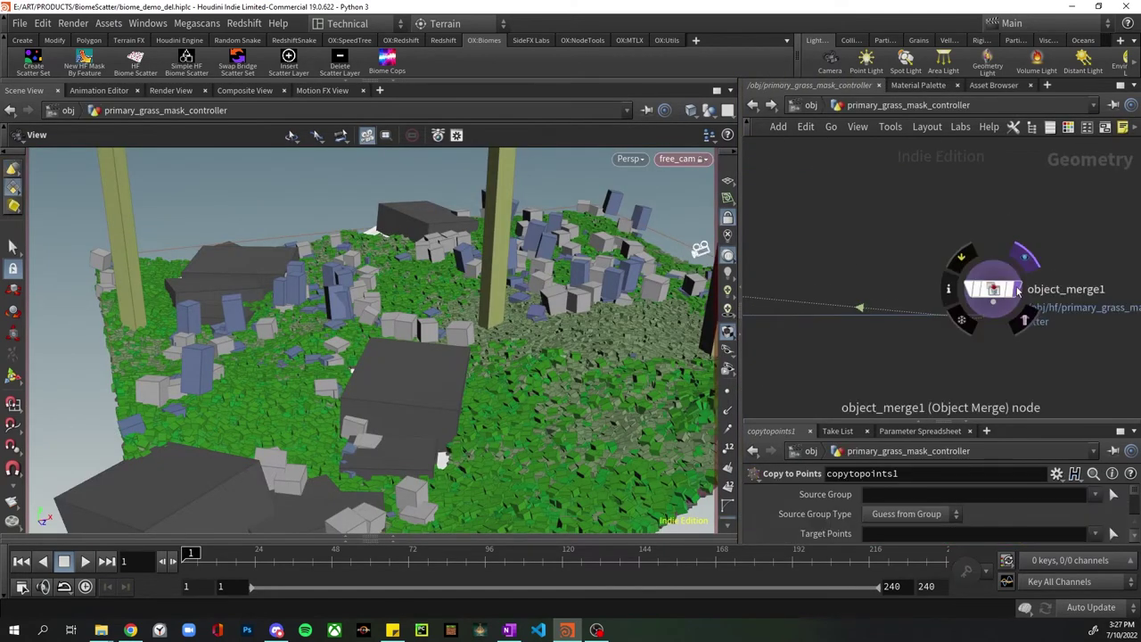
pyautogui.click(1018, 291)
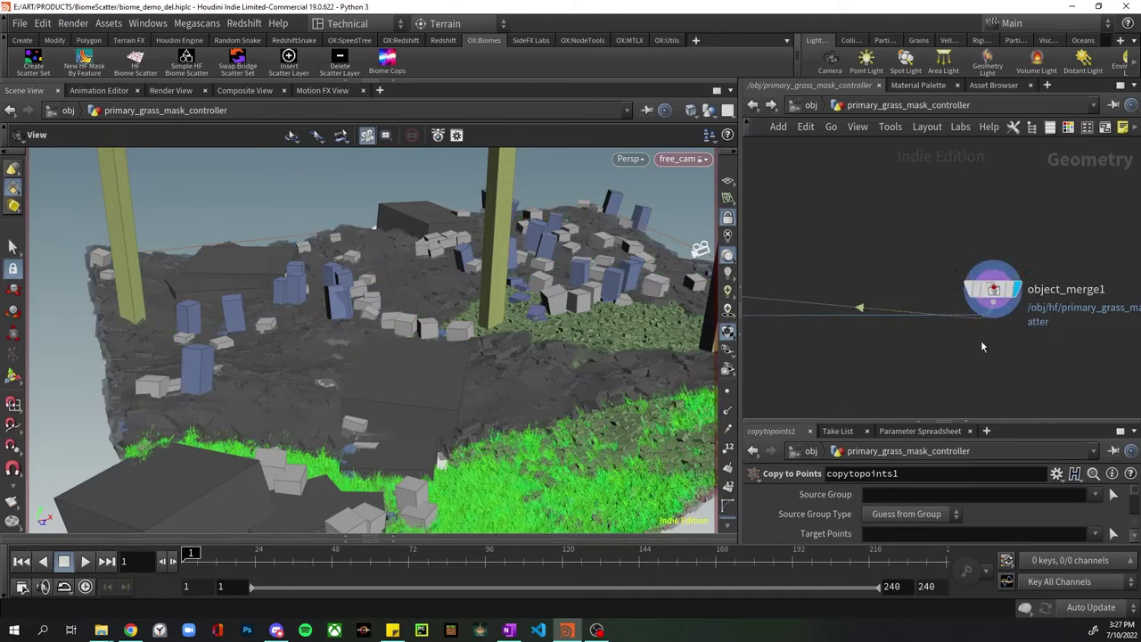
pyautogui.moveTo(357, 363); pyautogui.dragTo(445, 320)
pyautogui.scroll(-5, 797, 359)
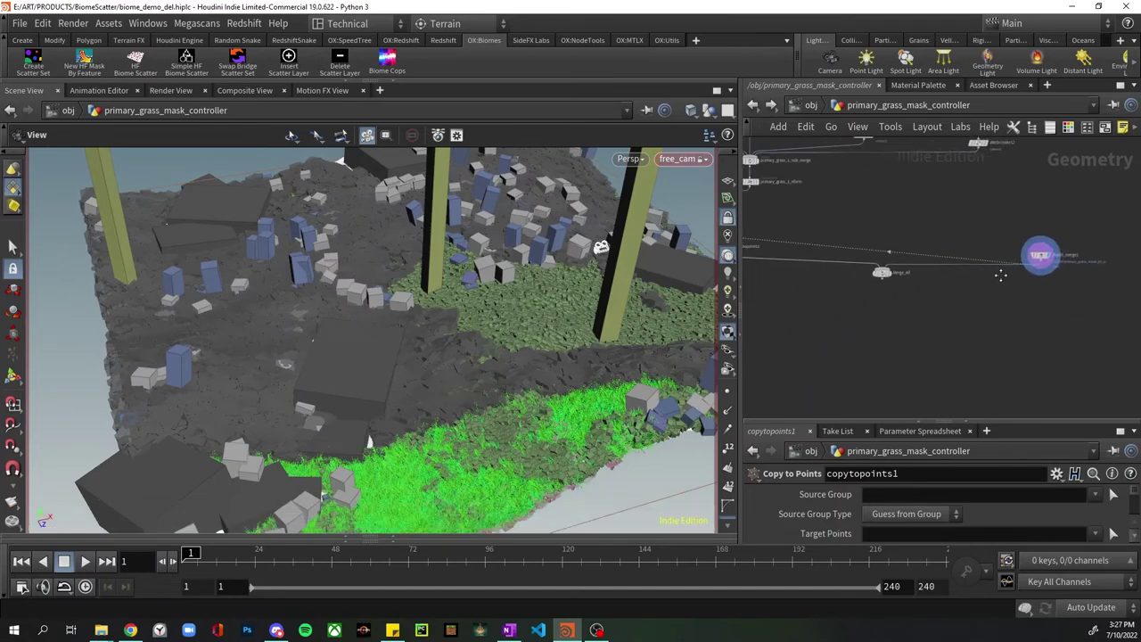
# Move the display flag to copytopoints1 to show the full grass scatter again.
pyautogui.moveTo(1008, 287); pyautogui.dragTo(1100, 337, button='middle')
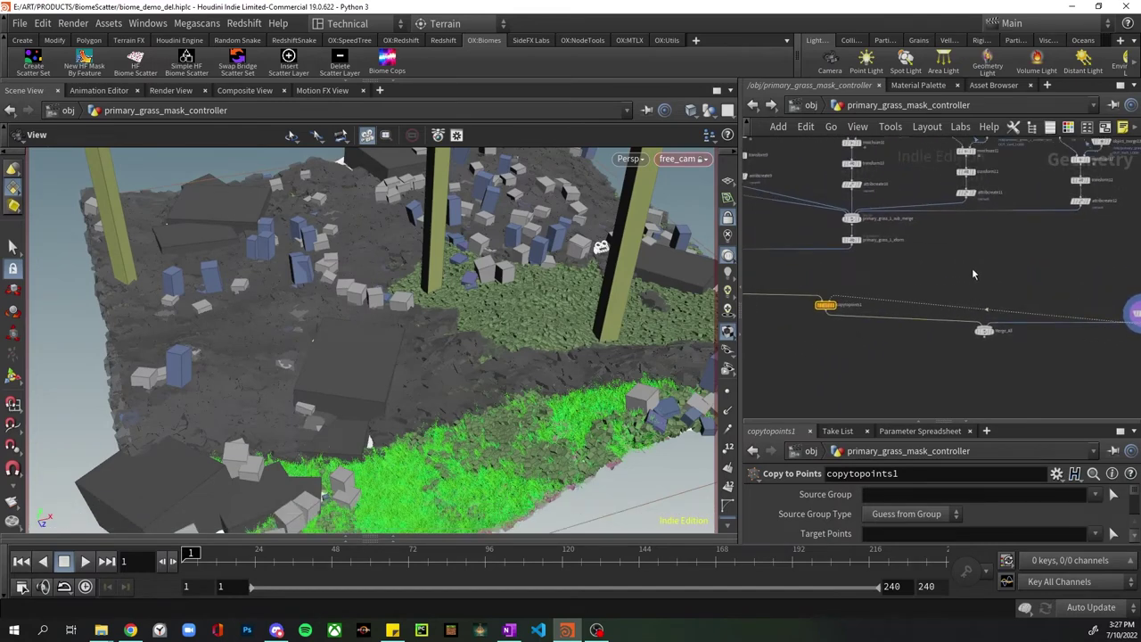
pyautogui.scroll(-3, 921, 316)
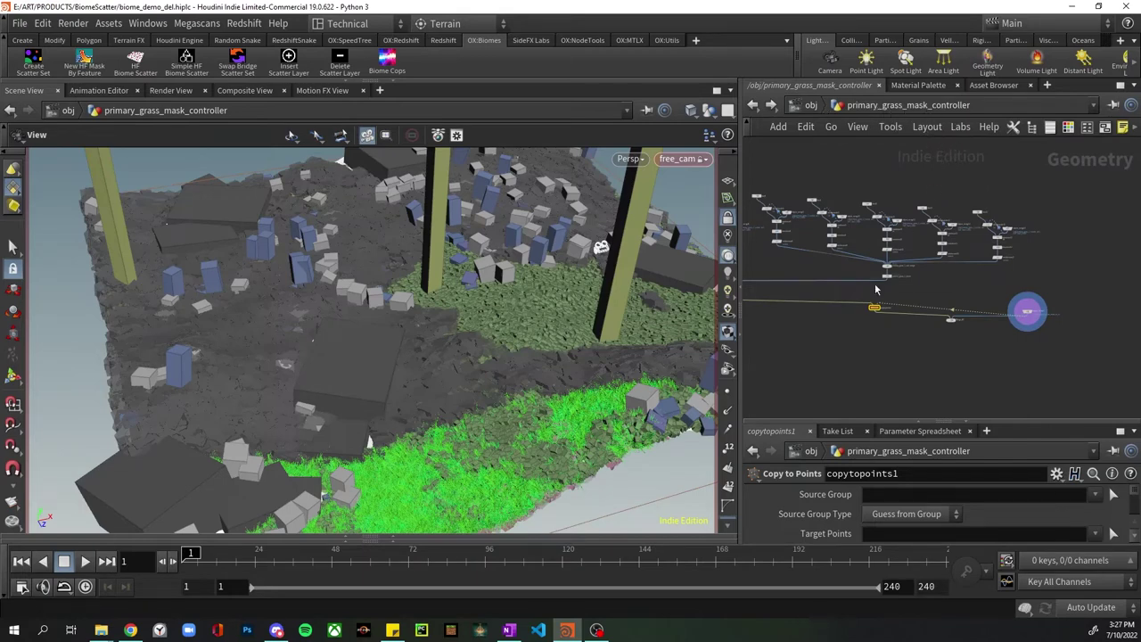
pyautogui.scroll(4, 874, 300)
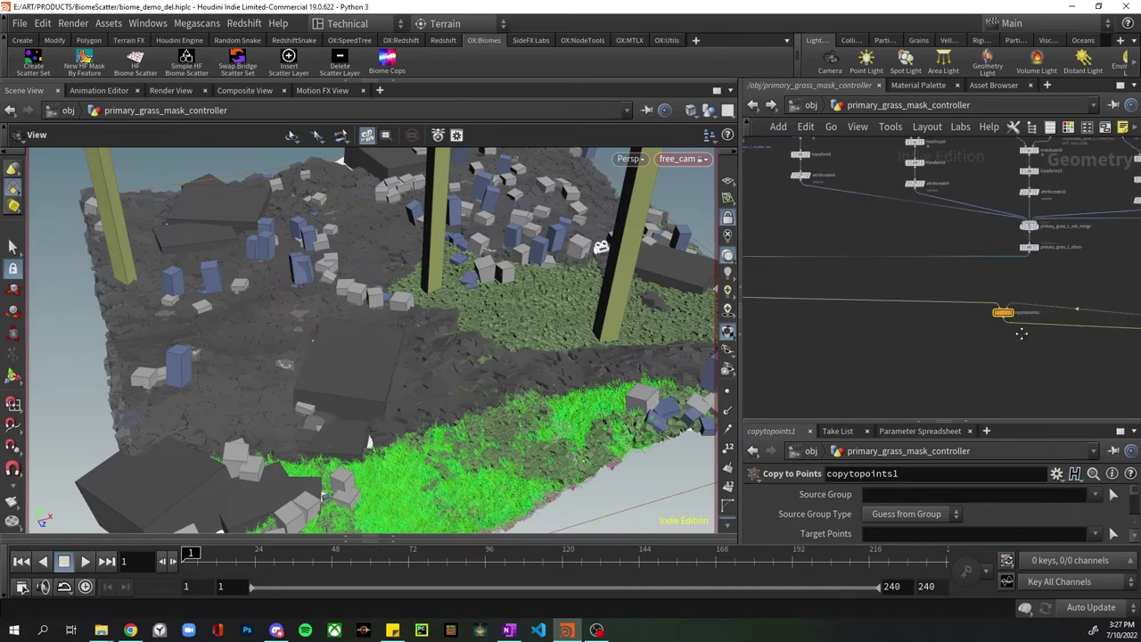
pyautogui.moveTo(1003, 337); pyautogui.dragTo(781, 290, button='middle')
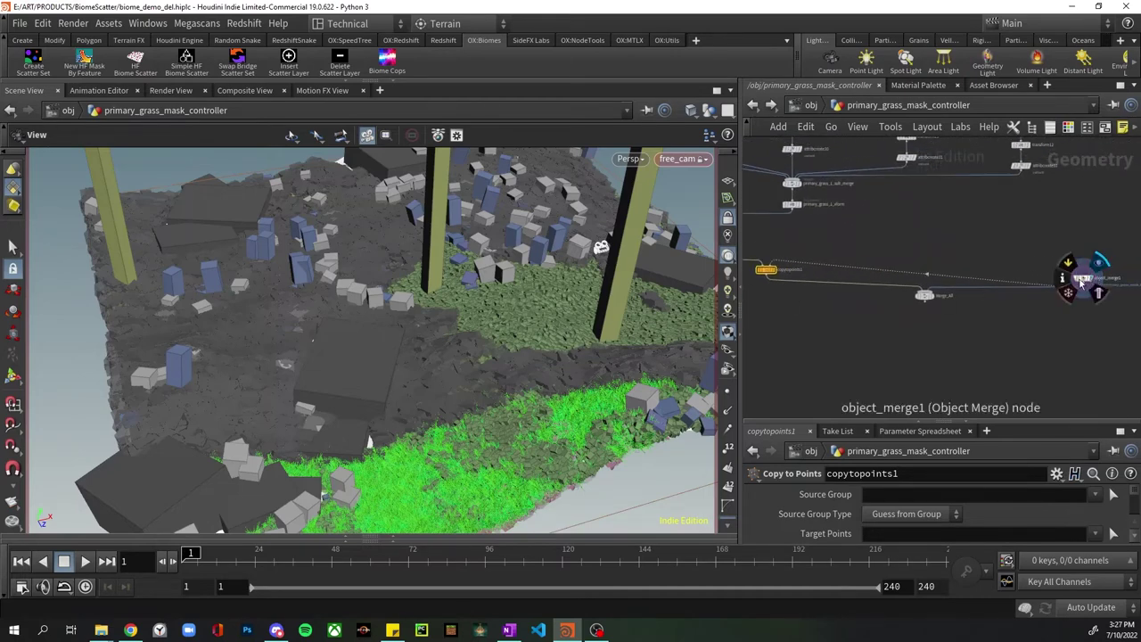
pyautogui.scroll(3, 836, 287)
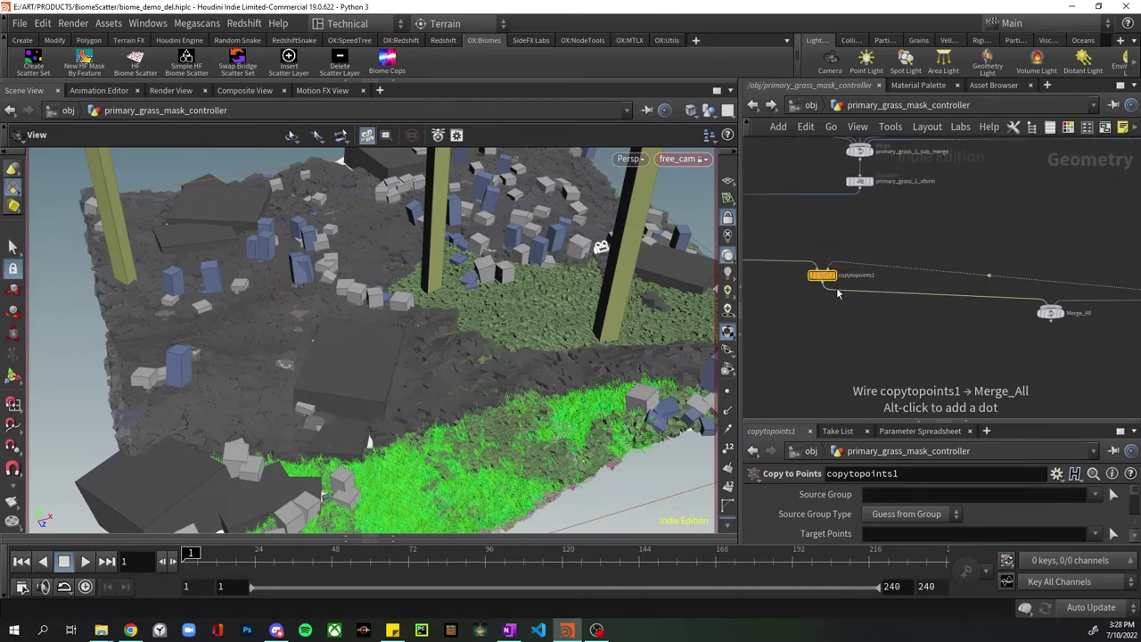
pyautogui.scroll(2, 836, 286)
pyautogui.click(831, 269)
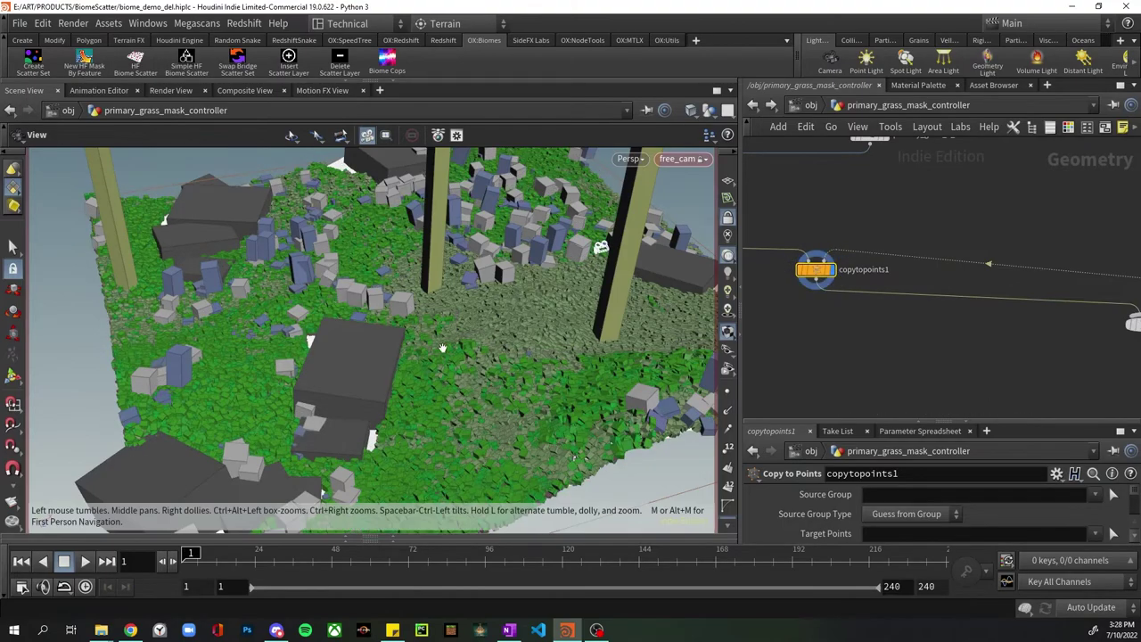
# Orbit to a lower, side-on view of the grass scatter.
pyautogui.moveTo(439, 353); pyautogui.dragTo(470, 341)
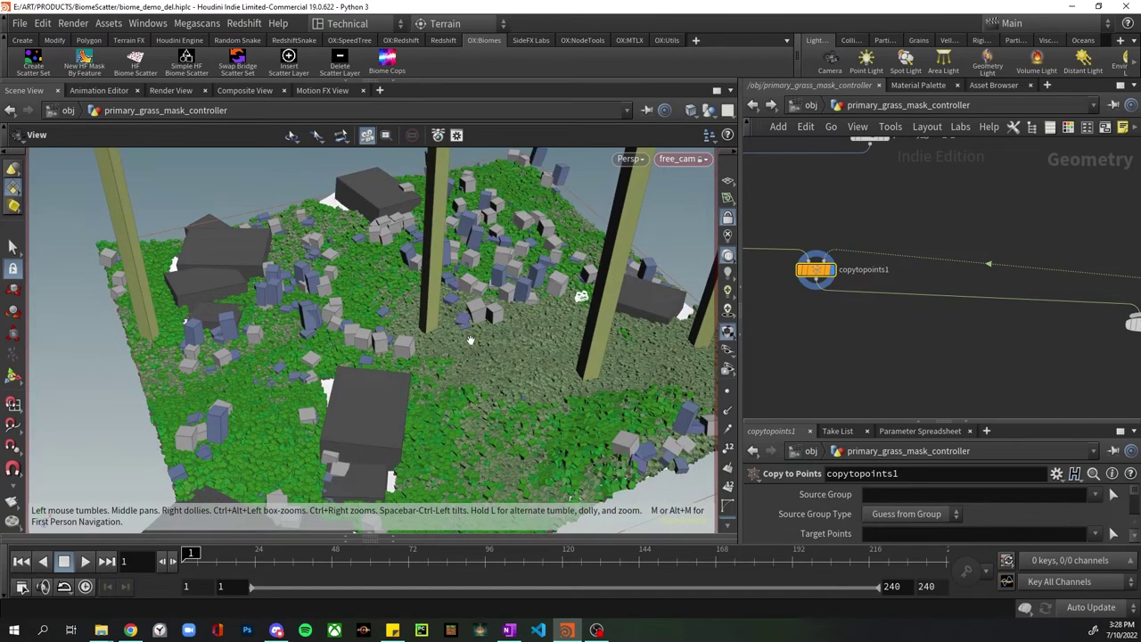
pyautogui.scroll(-4, 887, 319)
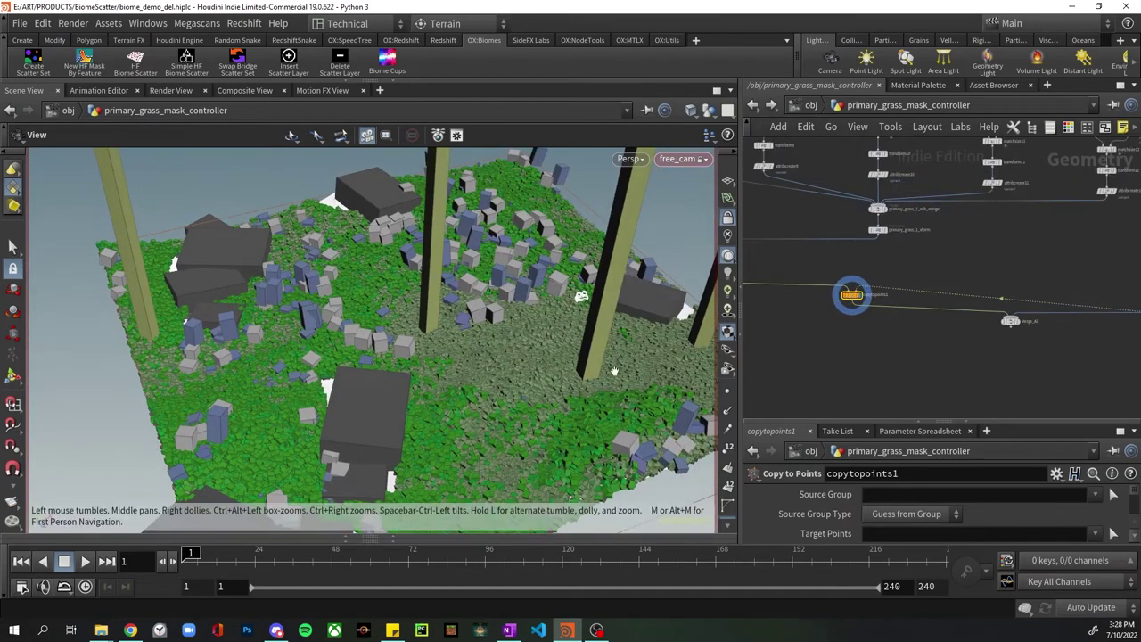
pyautogui.moveTo(597, 376); pyautogui.dragTo(580, 333)
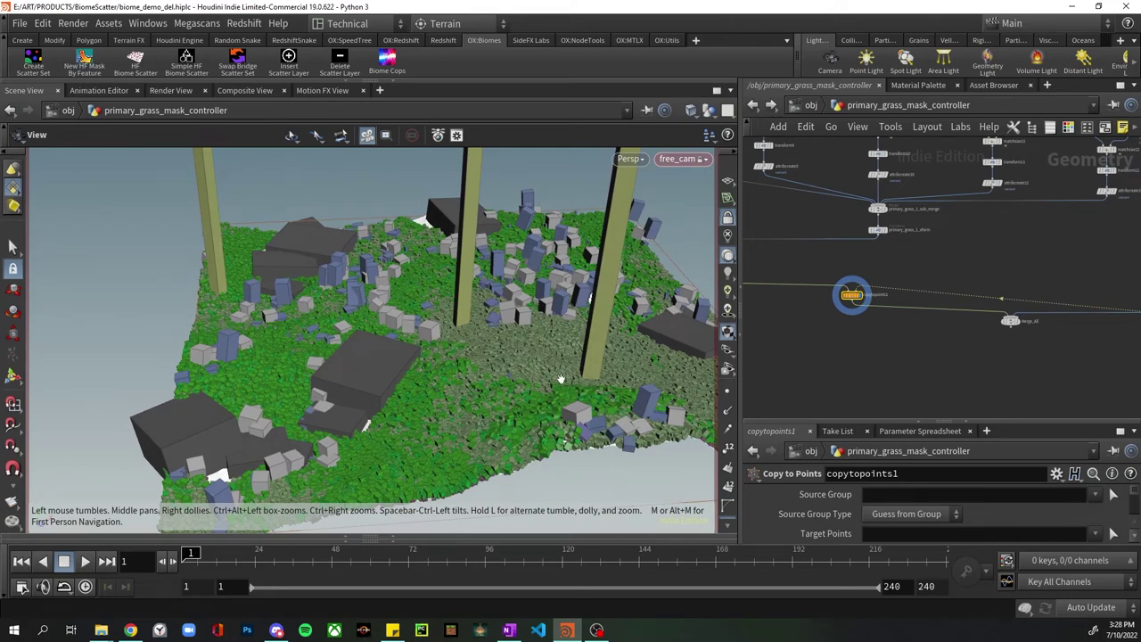
# Reposition an upstream node in the network, then return to /obj.
pyautogui.moveTo(905, 248); pyautogui.dragTo(1057, 393, button='middle')
pyautogui.moveTo(874, 218); pyautogui.dragTo(914, 320)
pyautogui.scroll(-3, 913, 321)
pyautogui.scroll(2, 913, 321)
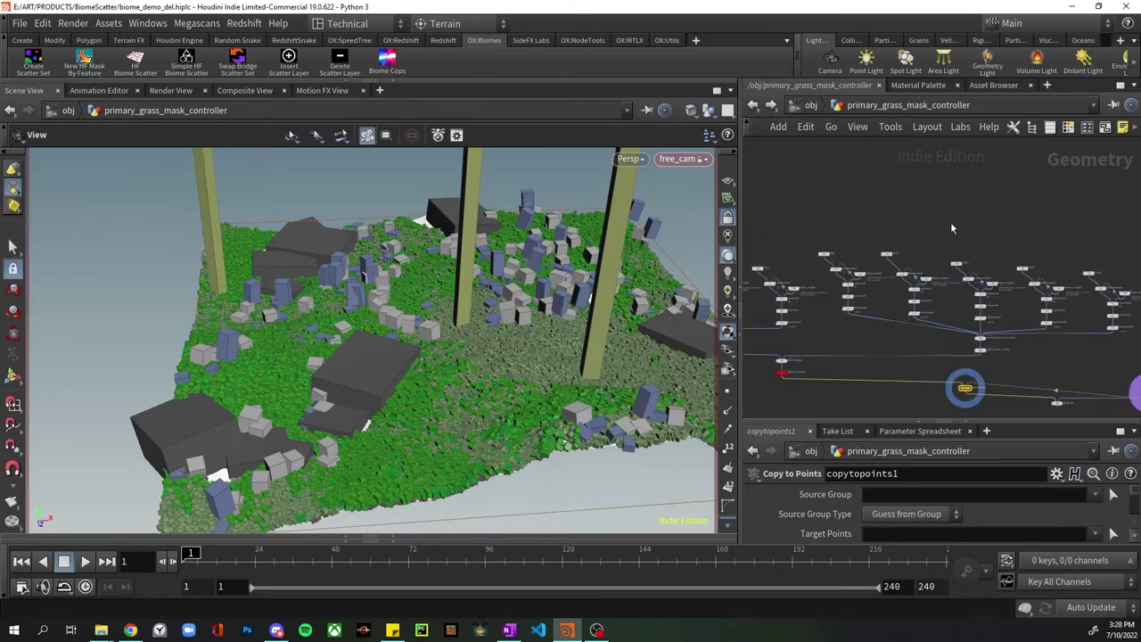
pyautogui.click(811, 105)
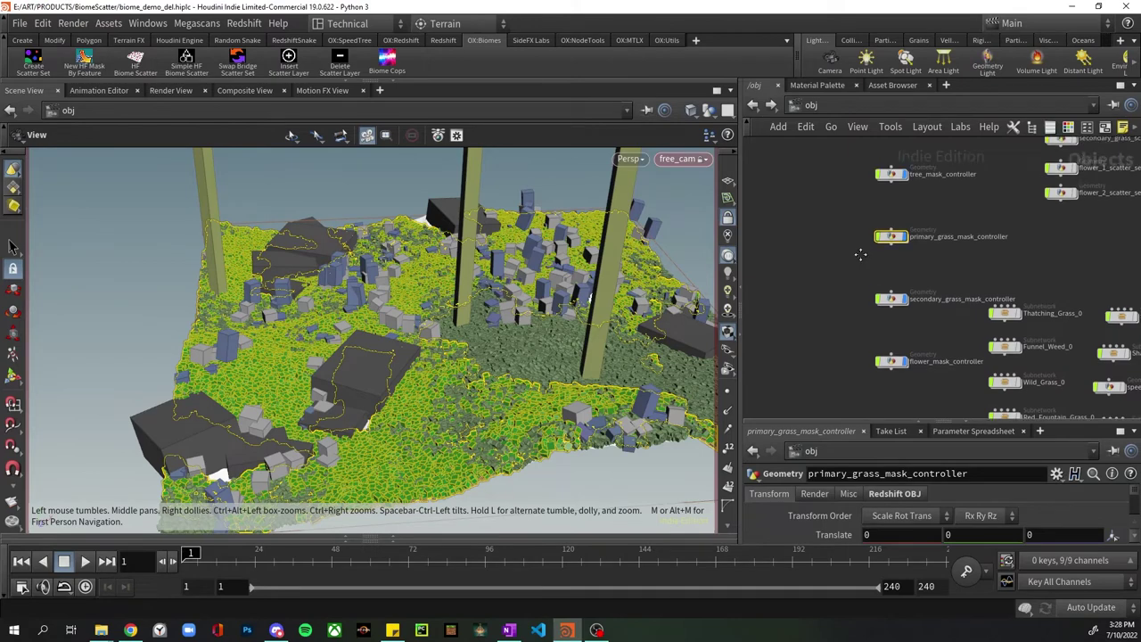
# Inside tree_mask_controller, auto-lay out the nodes with L and frame the whole chain.
pyautogui.doubleClick(891, 233)
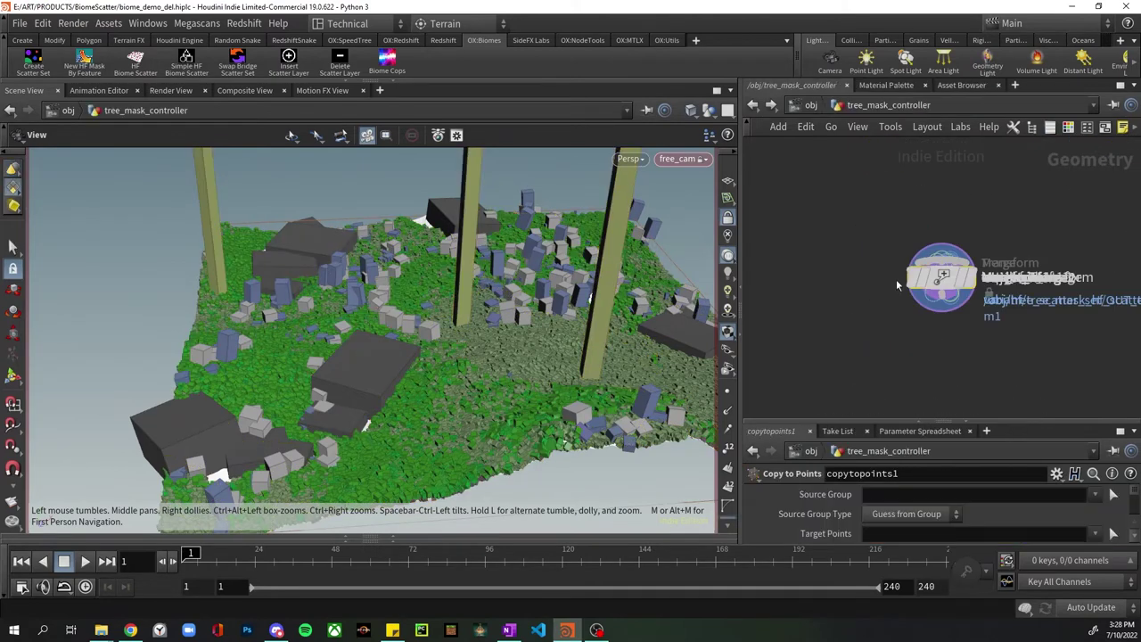
pyautogui.press('l')
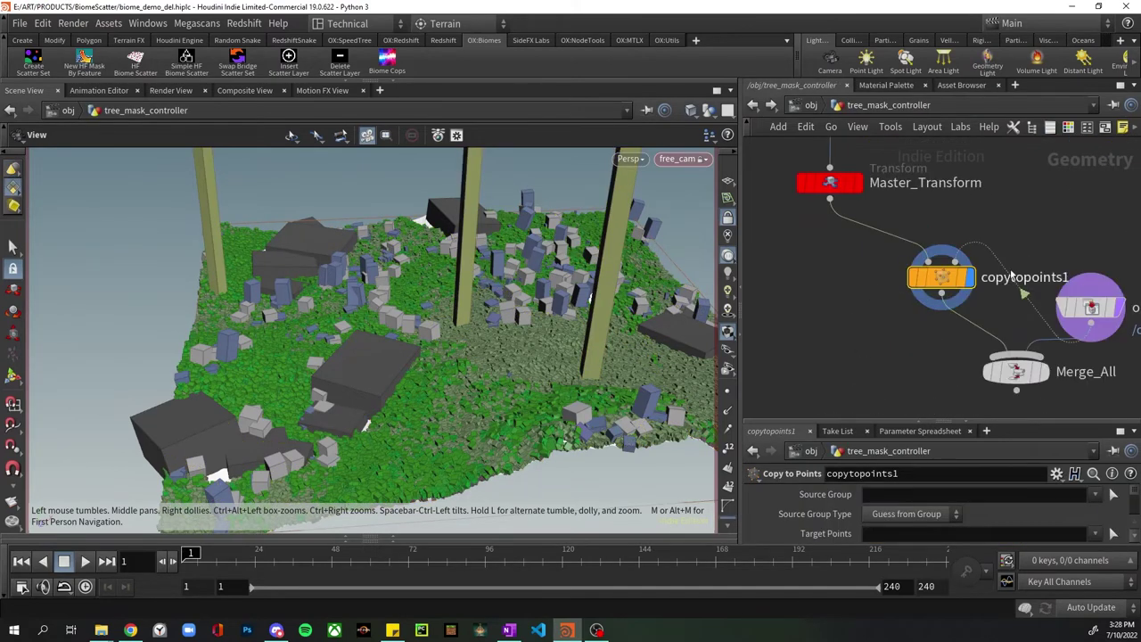
pyautogui.scroll(-5, 1023, 292)
pyautogui.moveTo(945, 344); pyautogui.dragTo(950, 382, button='middle')
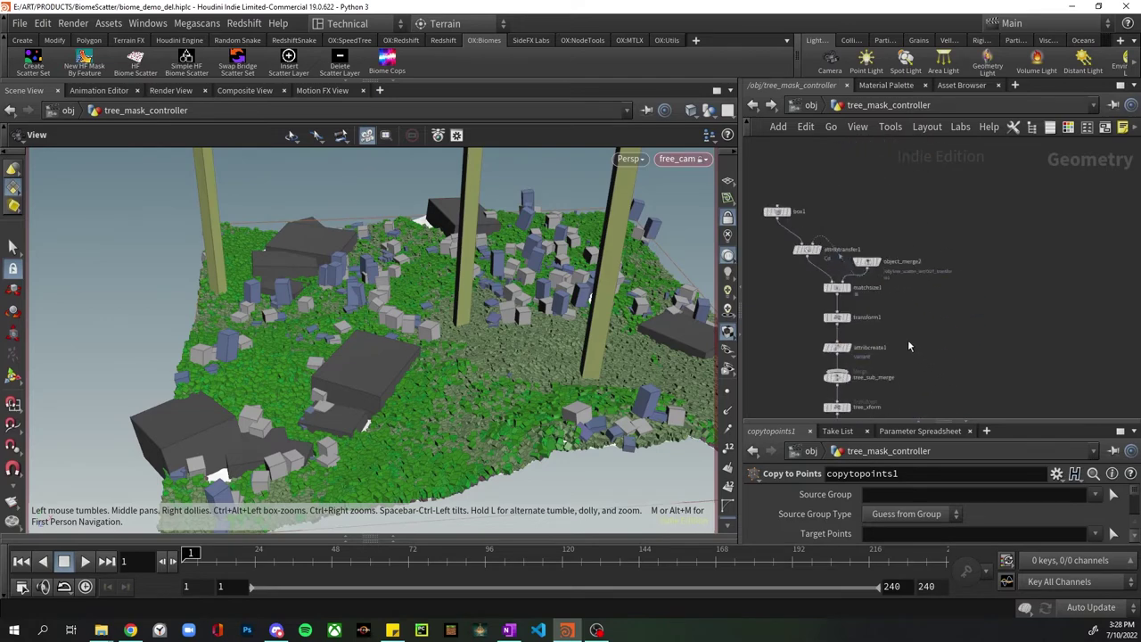
pyautogui.scroll(3, 841, 410)
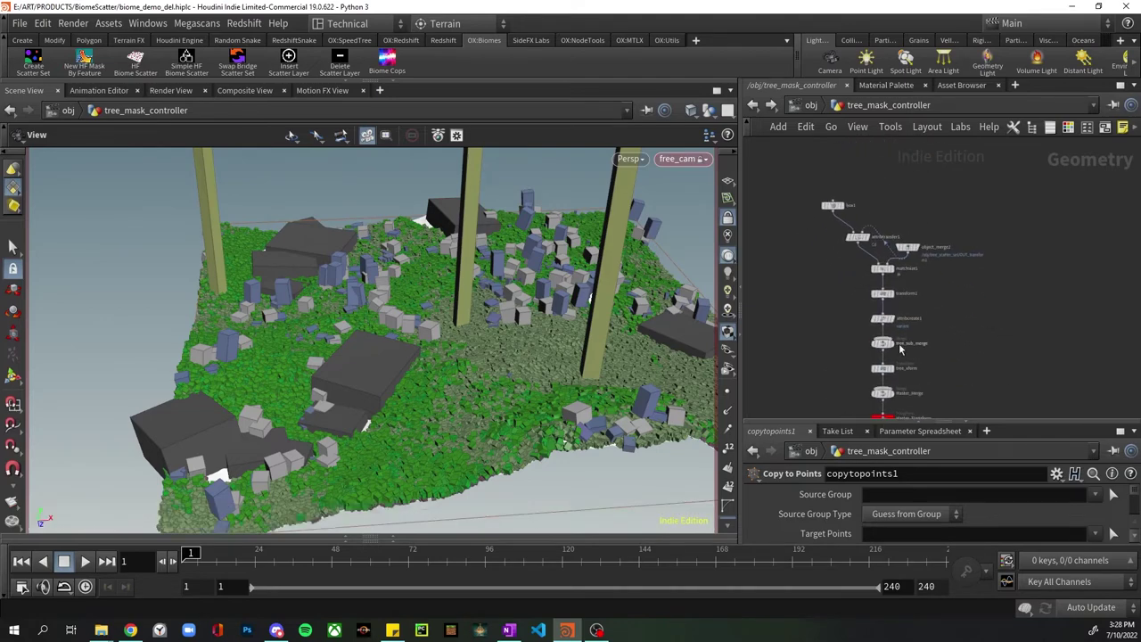
pyautogui.scroll(5, 971, 307)
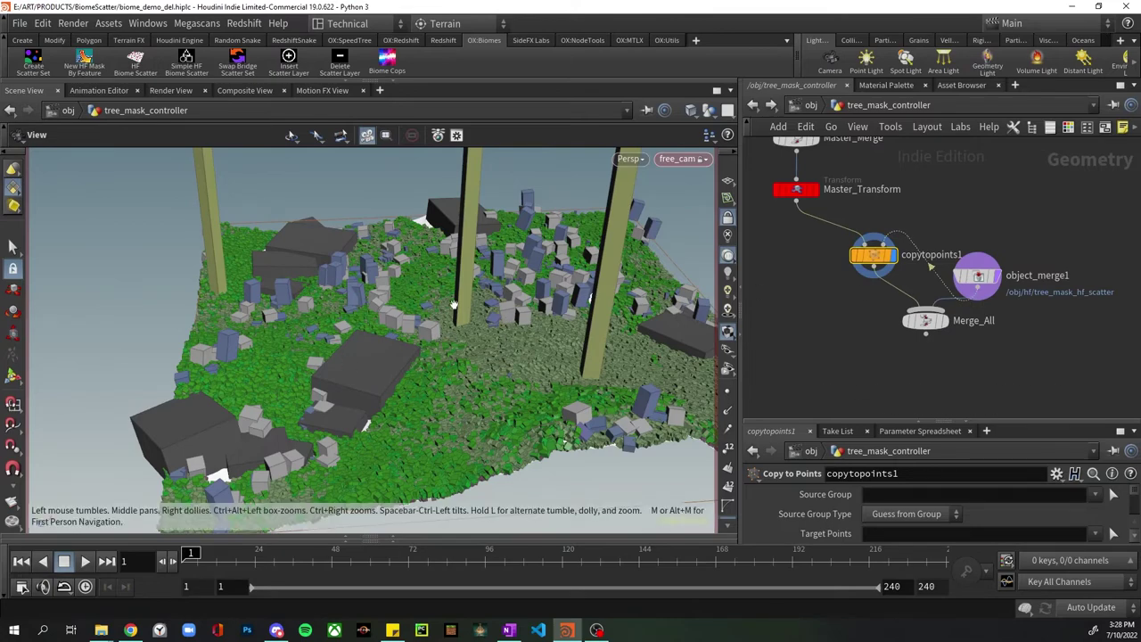
# Orbit to inspect the tree scatter, then go up to /obj with U.
pyautogui.moveTo(454, 306)
pyautogui.mouseDown()
pyautogui.moveTo(451, 361)
pyautogui.moveTo(449, 314)
pyautogui.moveTo(466, 306)
pyautogui.mouseUp()
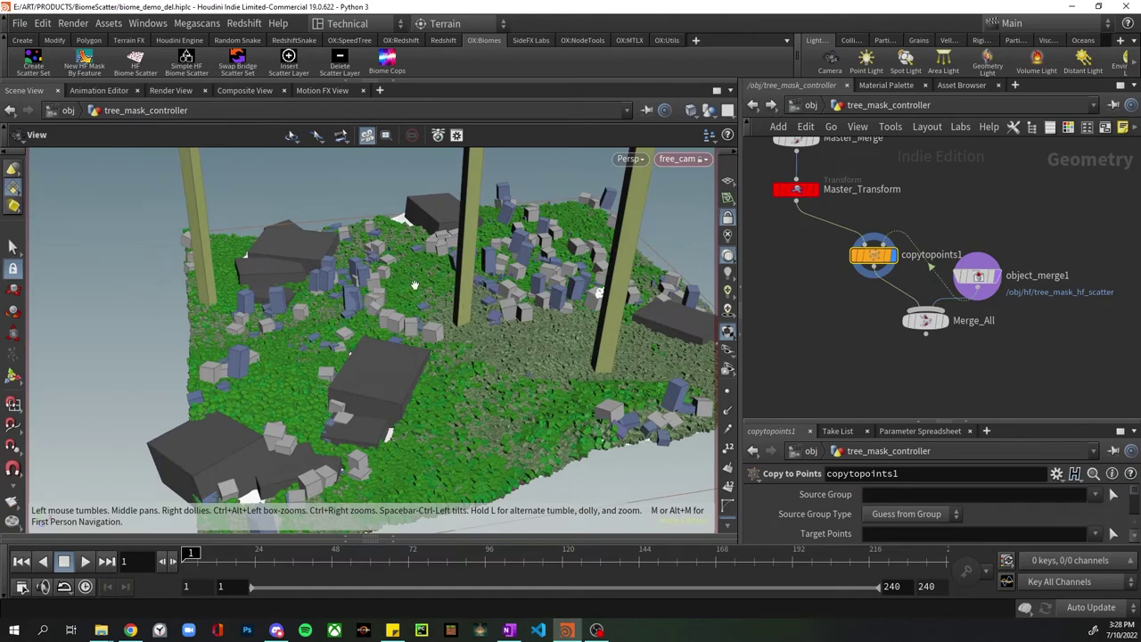
pyautogui.moveTo(998, 280)
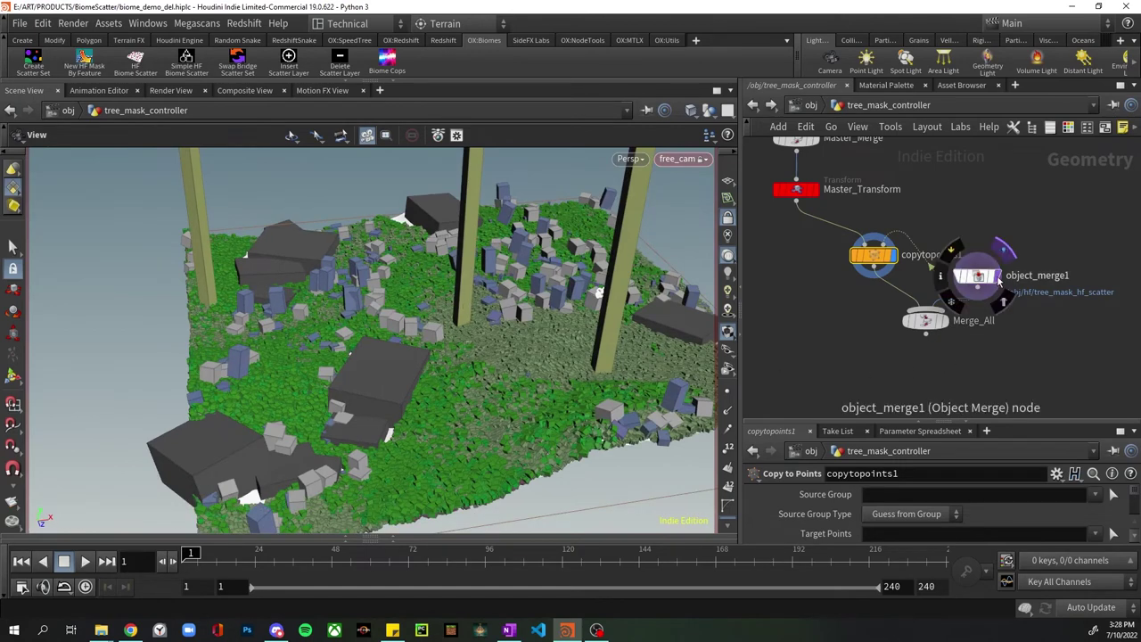
pyautogui.press('u')
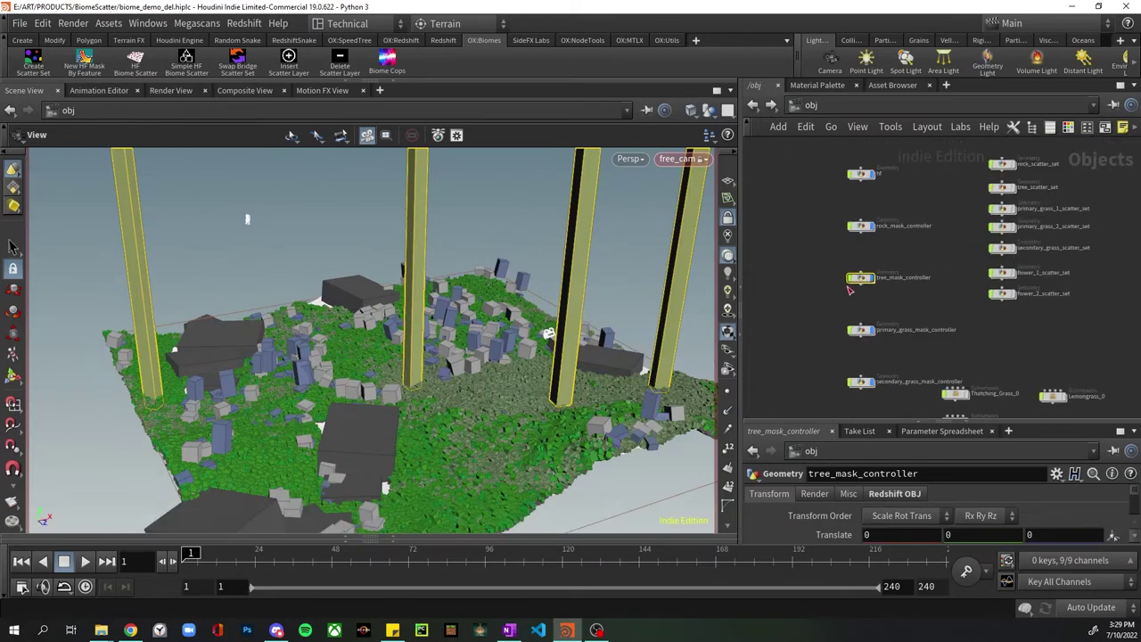
# Select rock_mask_controller and narrow the viewport to widen the network and parameters.
pyautogui.scroll(3, 858, 277)
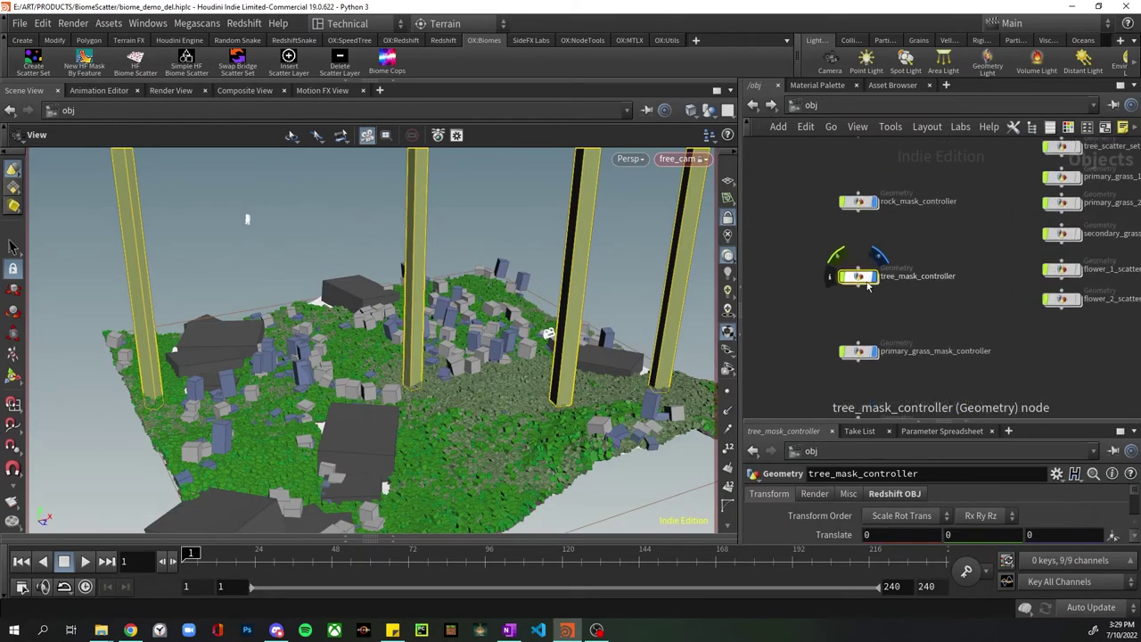
pyautogui.scroll(1, 883, 256)
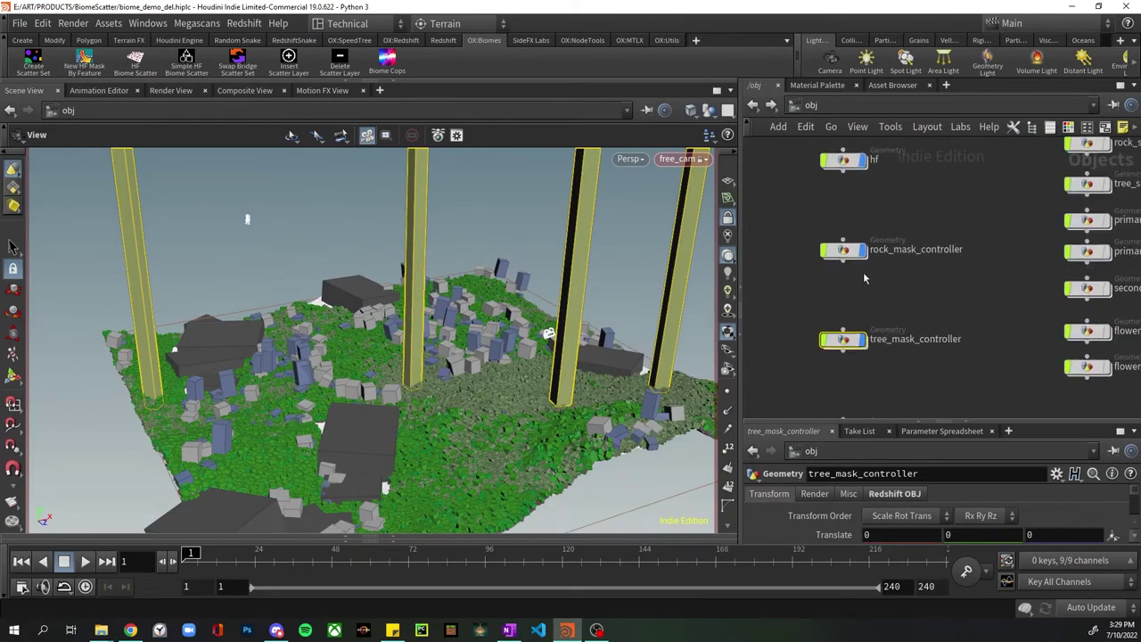
pyautogui.click(842, 249)
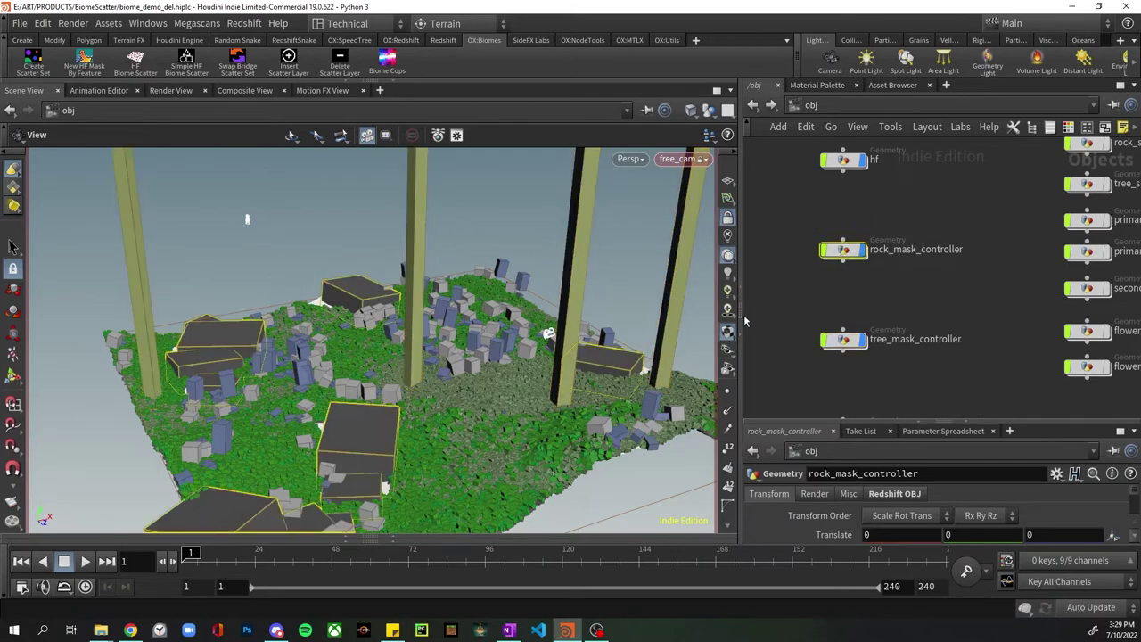
pyautogui.moveTo(739, 310); pyautogui.dragTo(595, 310)
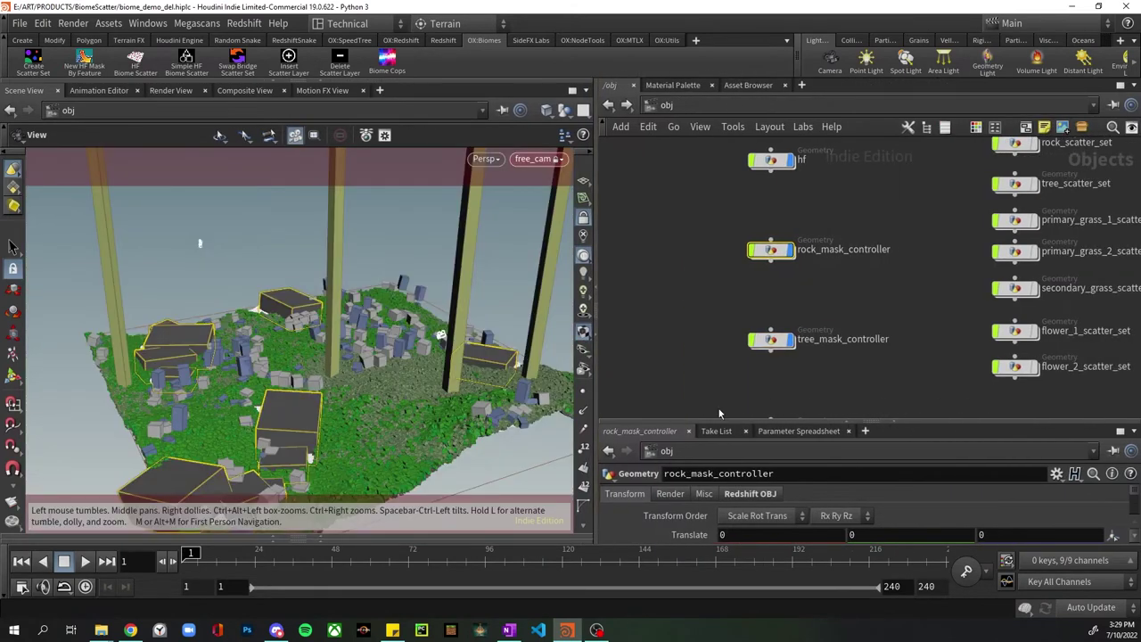
# Enlarge the parameter pane and view rock_mask_controller's Redshift OBJ Tessellation / Displacement settings.
pyautogui.moveTo(791, 422); pyautogui.dragTo(766, 309)
pyautogui.click(751, 382)
pyautogui.click(793, 405)
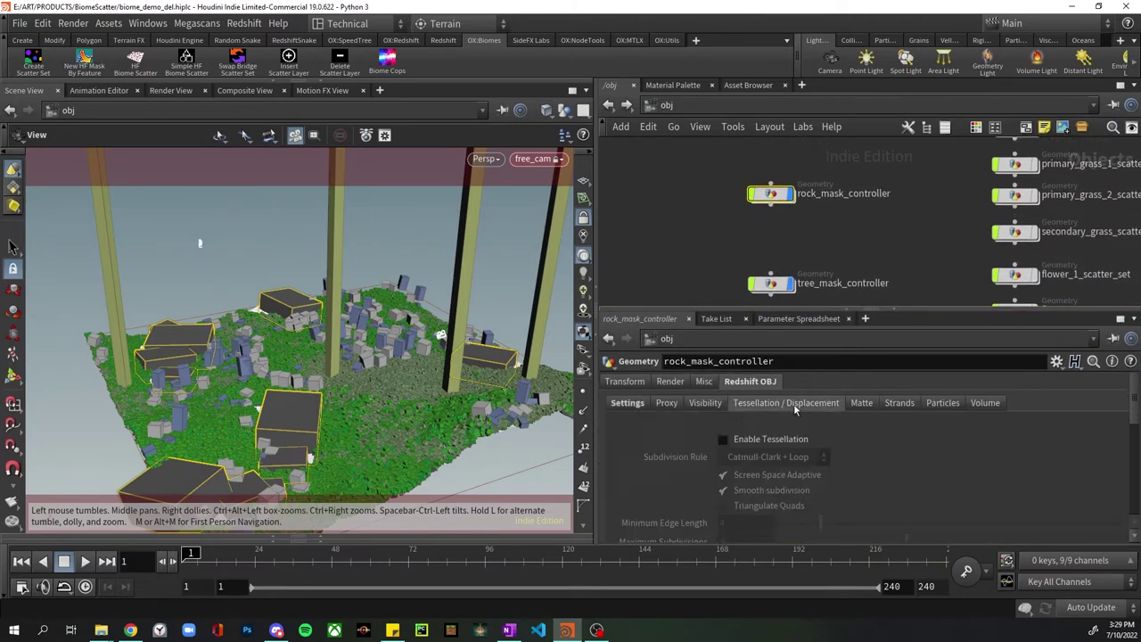
pyautogui.scroll(-5, 807, 454)
pyautogui.scroll(5, 740, 481)
pyautogui.scroll(-5, 882, 451)
pyautogui.scroll(5, 826, 462)
# Rebalance the network and parameter panes, then select the hf terrain object.
pyautogui.moveTo(865, 315); pyautogui.dragTo(864, 410)
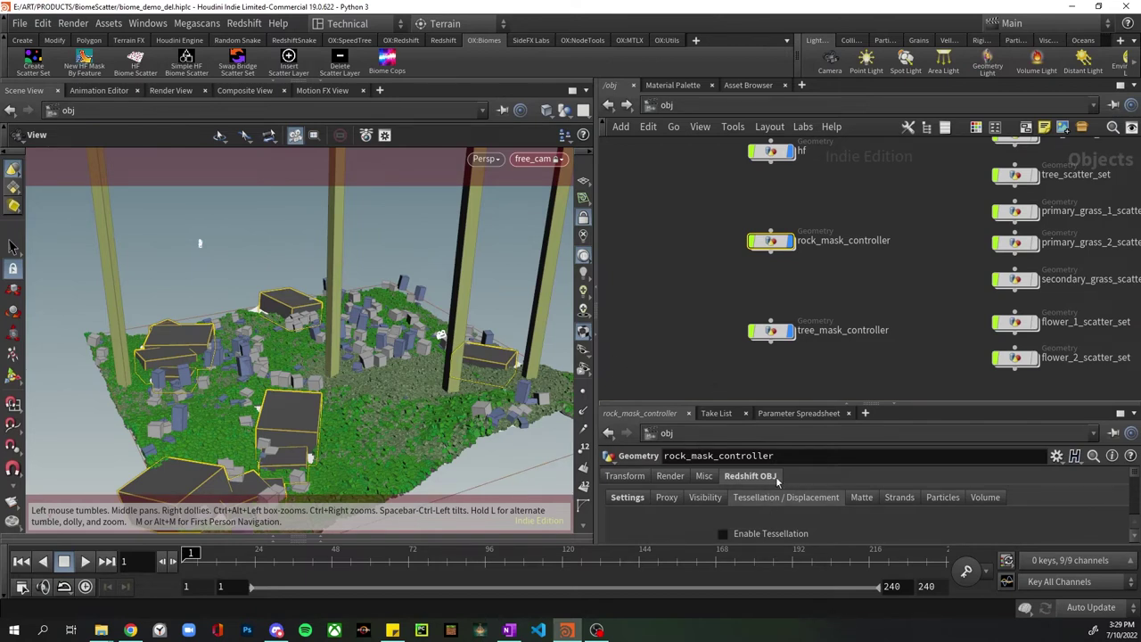
pyautogui.moveTo(873, 405); pyautogui.dragTo(869, 319)
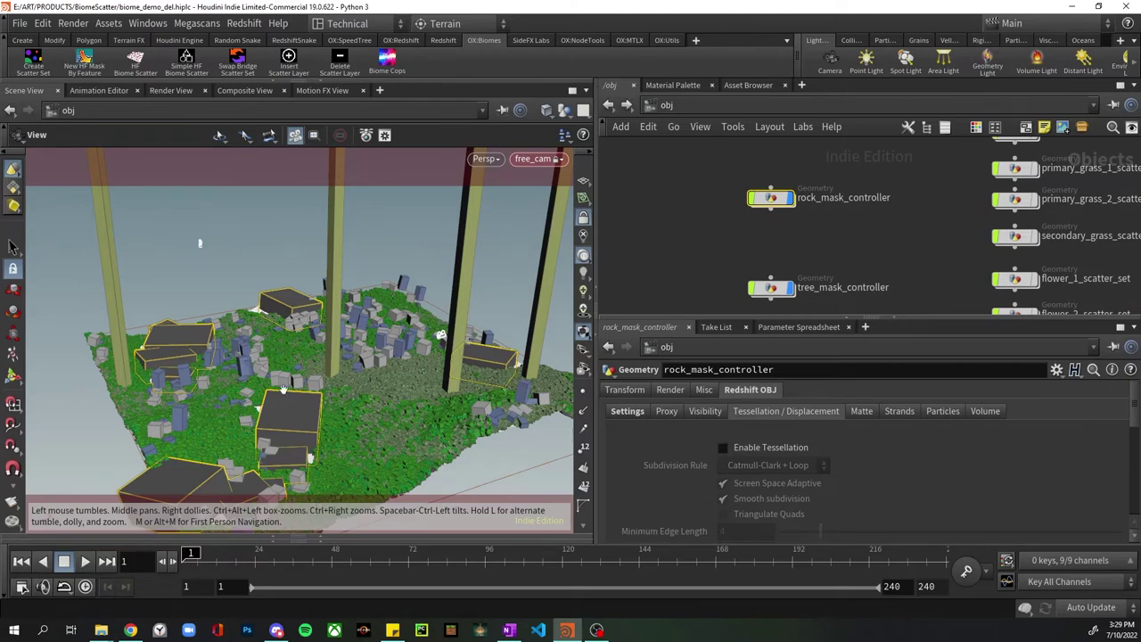
pyautogui.scroll(-5, 818, 243)
pyautogui.scroll(5, 794, 189)
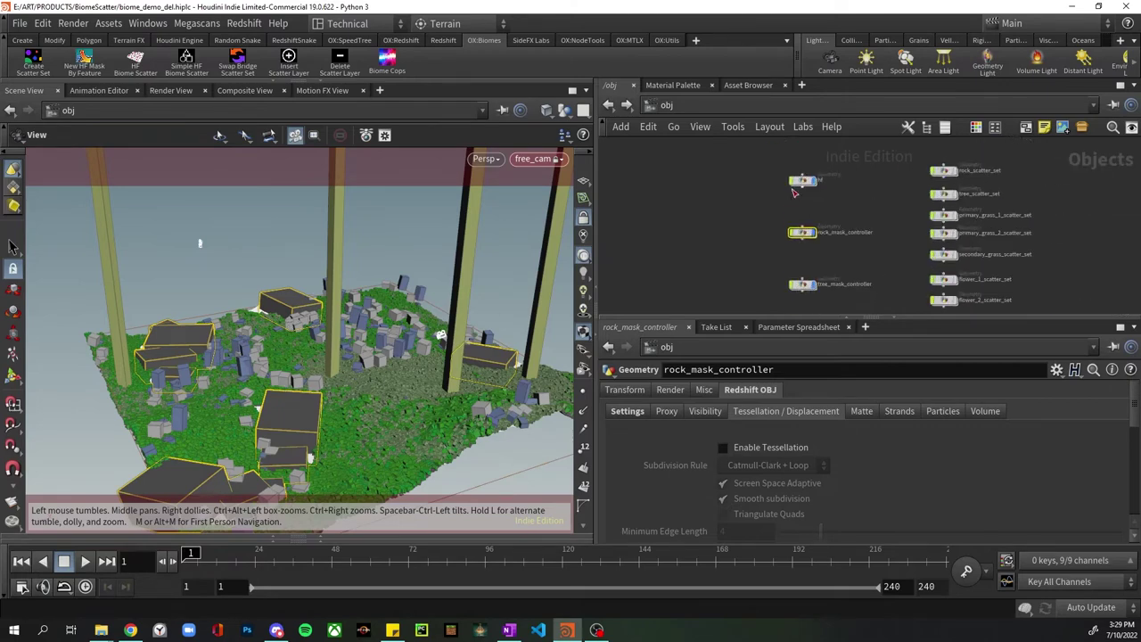
pyautogui.click(805, 182)
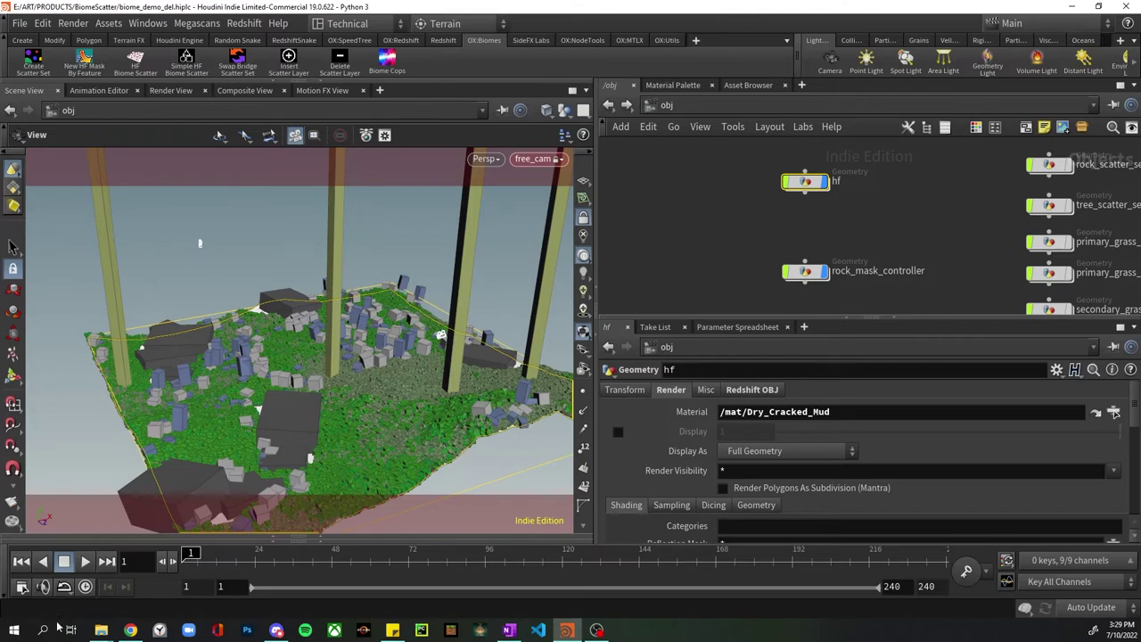
# Dive into hf and pan across its network toward the output nodes.
pyautogui.doubleClick(806, 182)
pyautogui.scroll(-3, 823, 215)
pyautogui.moveTo(855, 228); pyautogui.dragTo(930, 296, button='middle')
pyautogui.scroll(3, 1021, 300)
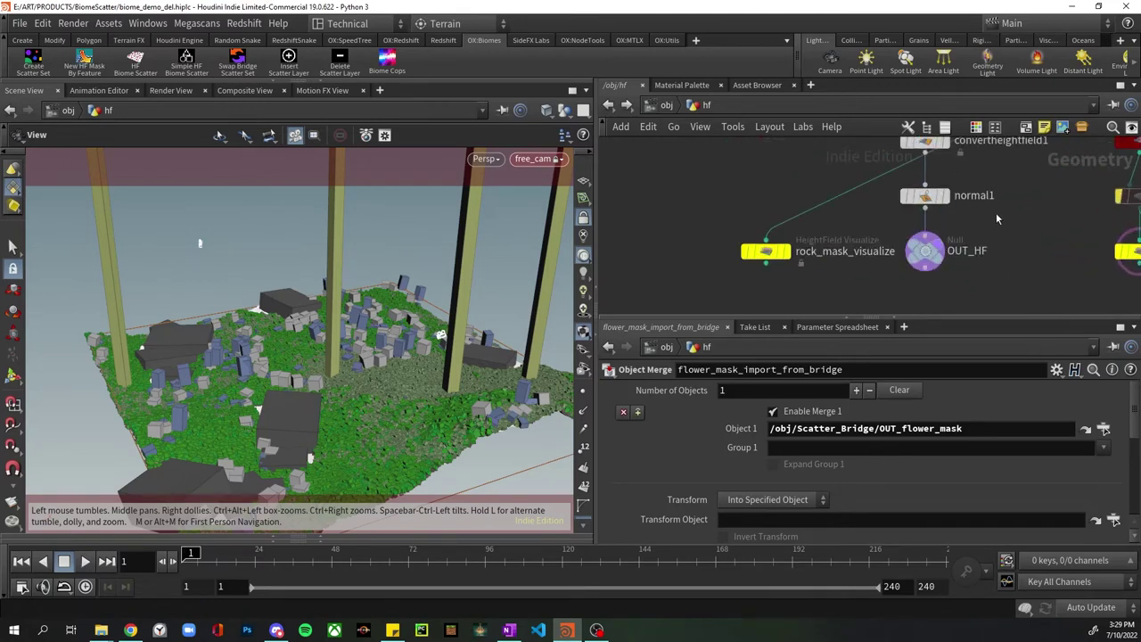
pyautogui.moveTo(1004, 217); pyautogui.dragTo(893, 240, button='middle')
pyautogui.scroll(-2, 946, 236)
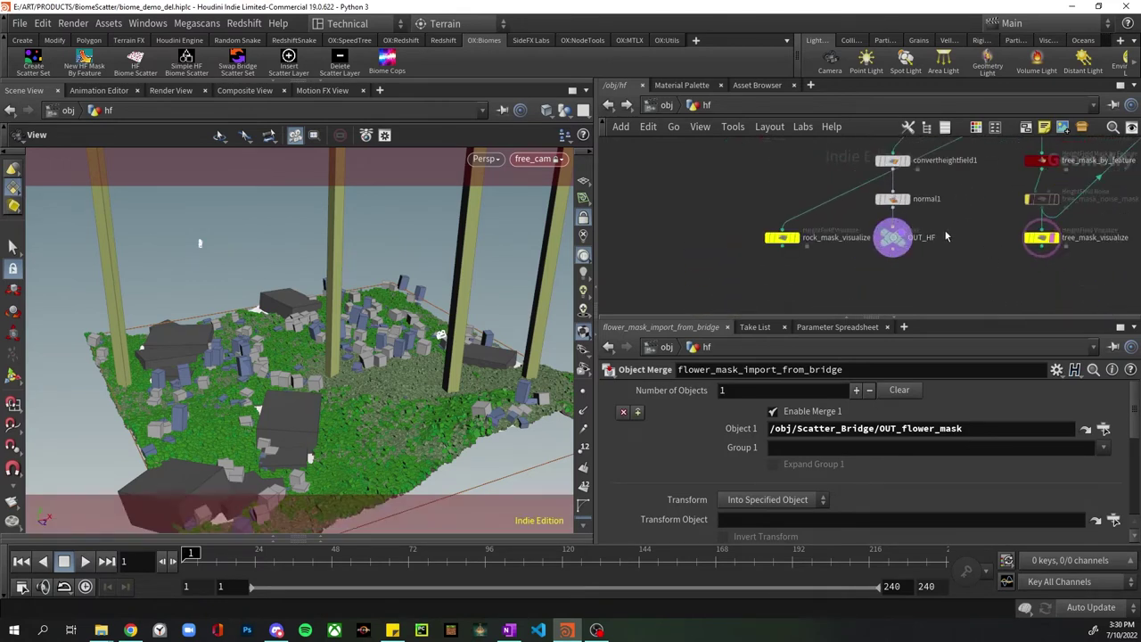
# Return to /obj and nudge PARM_CONTROL_CENTER slightly down and left.
pyautogui.click(666, 105)
pyautogui.scroll(-3, 931, 212)
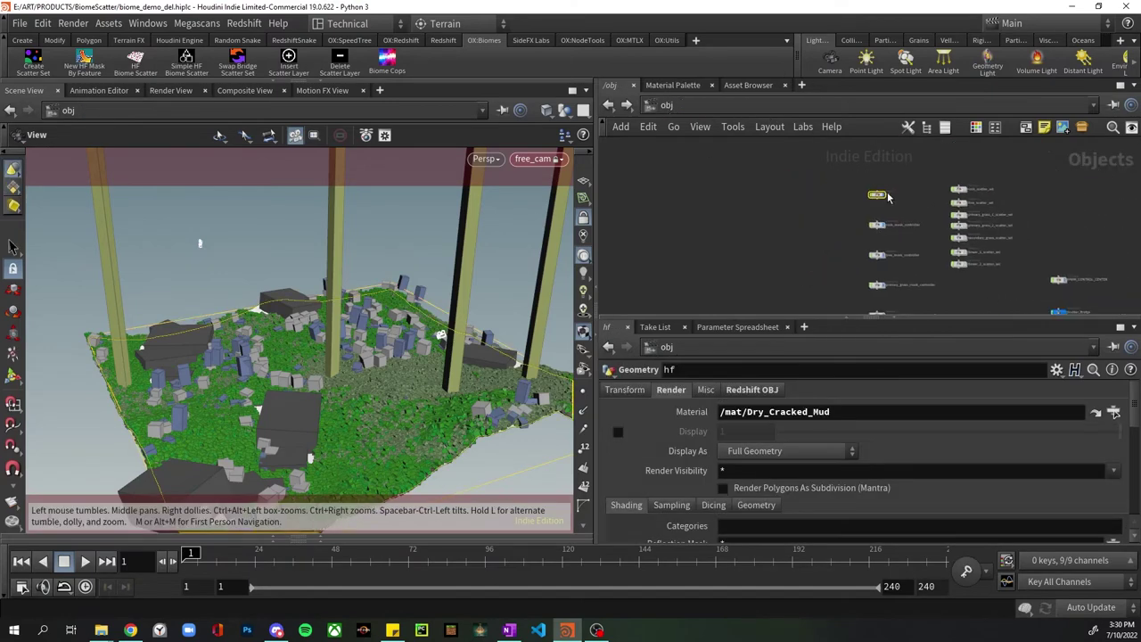
pyautogui.scroll(3, 892, 204)
pyautogui.moveTo(936, 246); pyautogui.dragTo(913, 260)
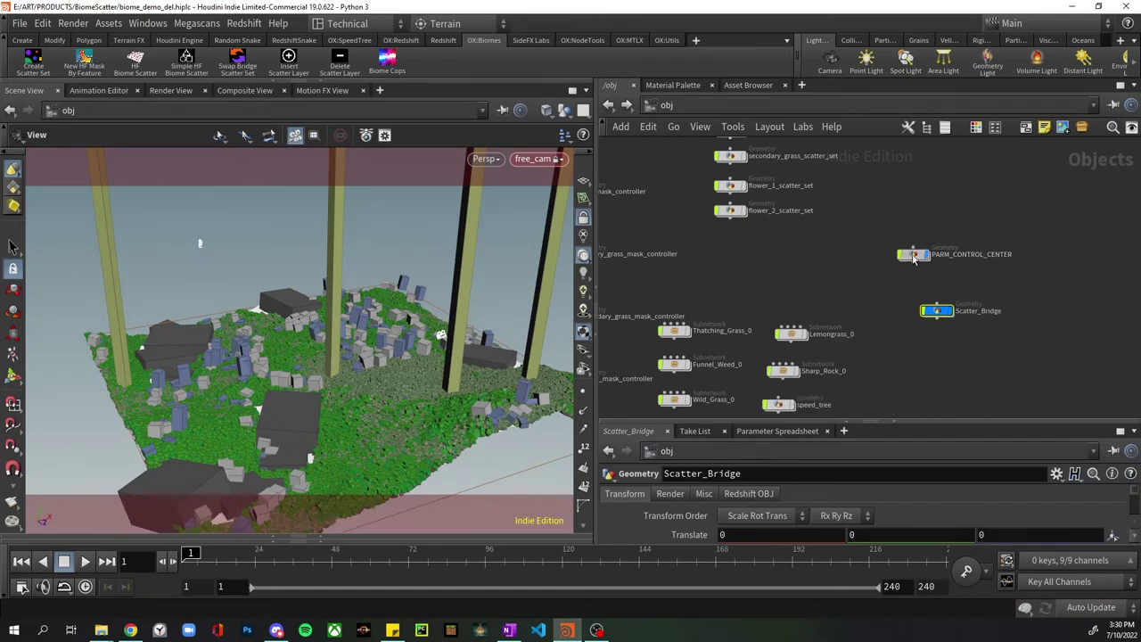
# Lay out the object-level nodes and set the Lemongrass_0 scatter LOD to 1.
pyautogui.doubleClick(913, 255)
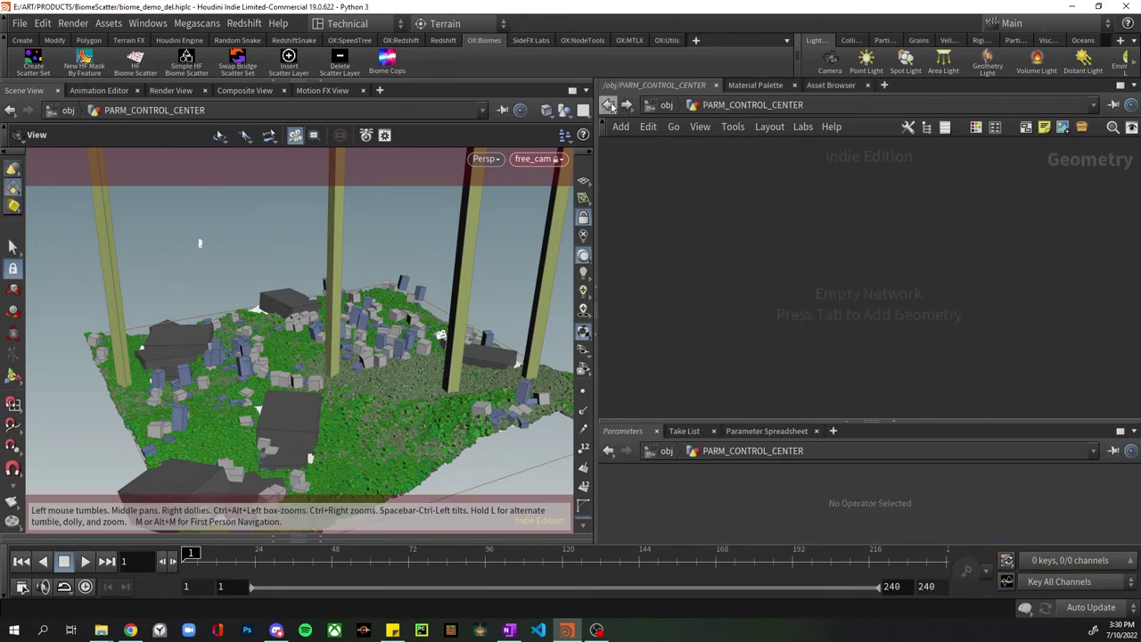
pyautogui.click(664, 105)
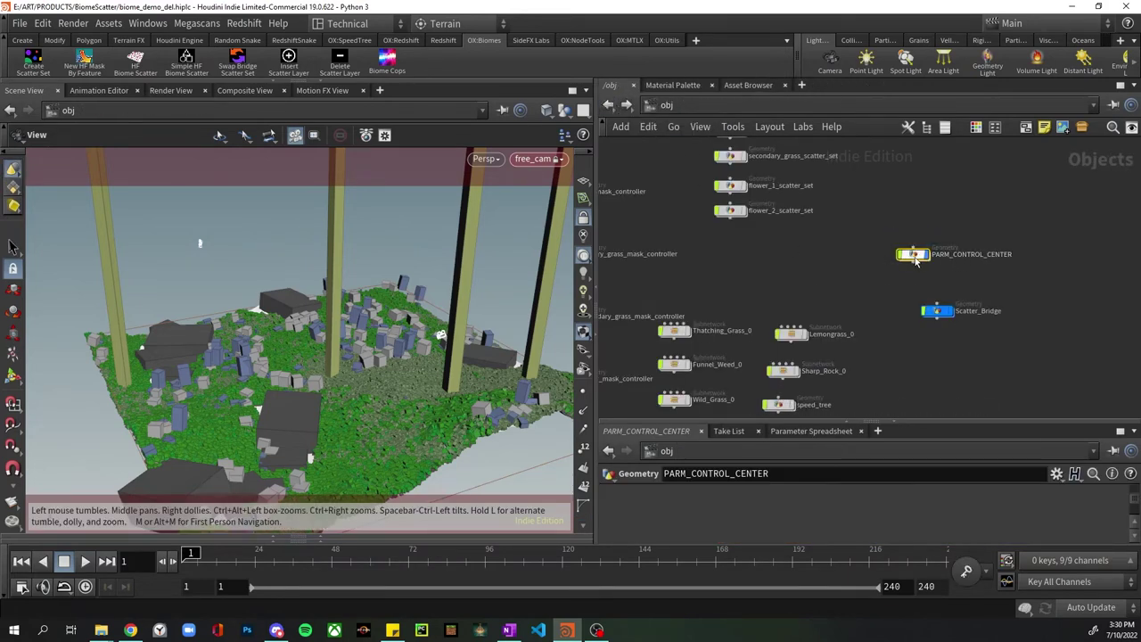
pyautogui.moveTo(878, 423); pyautogui.dragTo(878, 285)
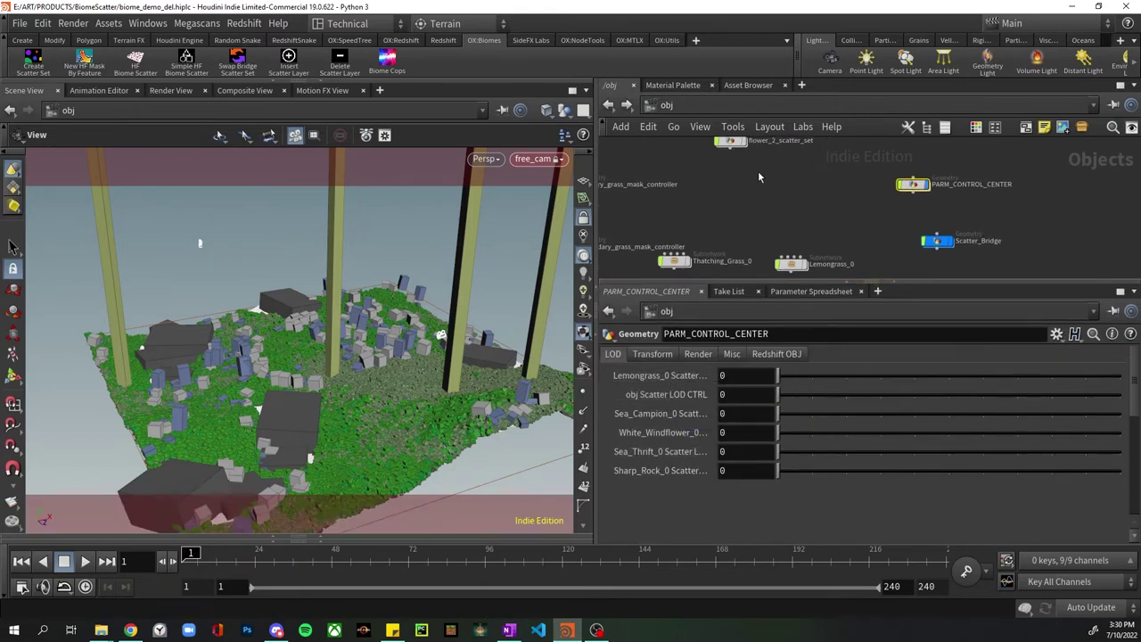
pyautogui.press('l')
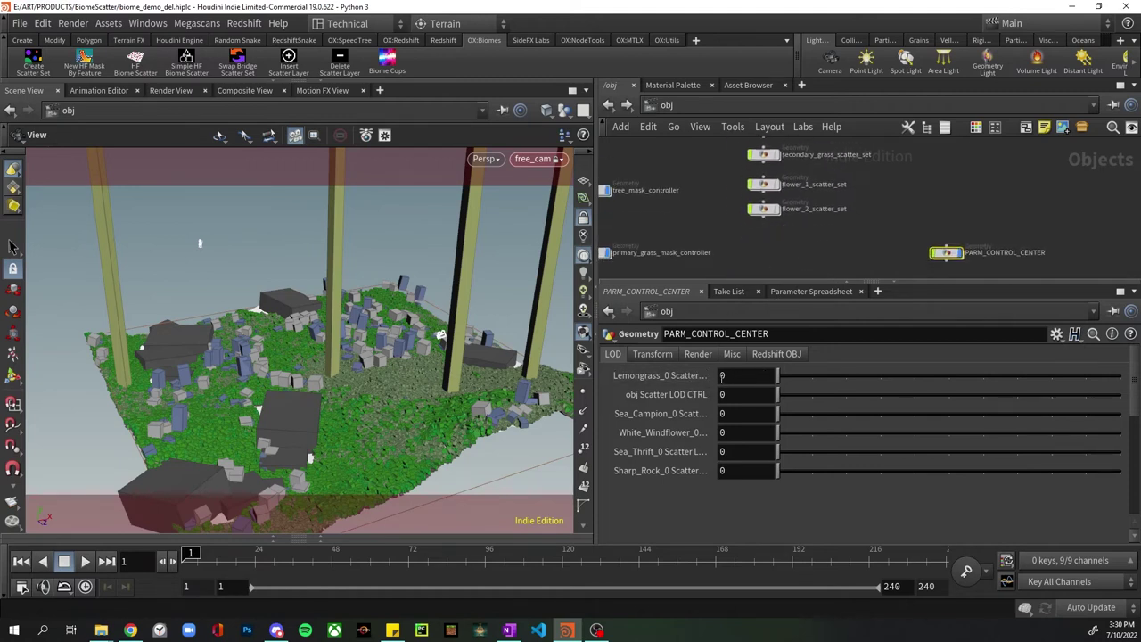
pyautogui.click(810, 377)
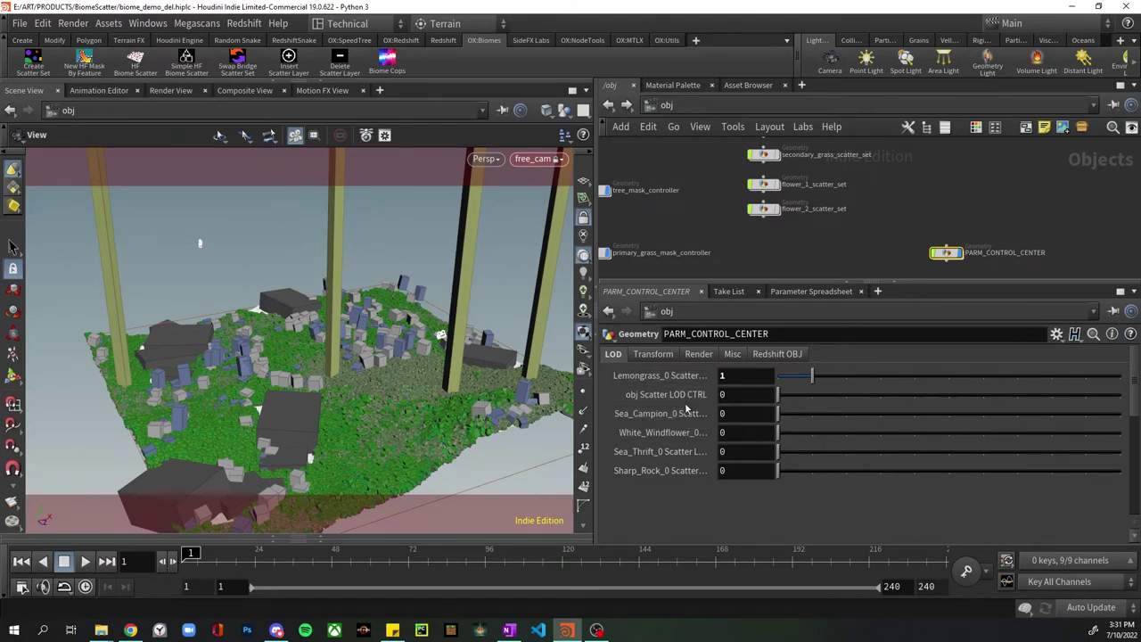
pyautogui.scroll(-5, 826, 225)
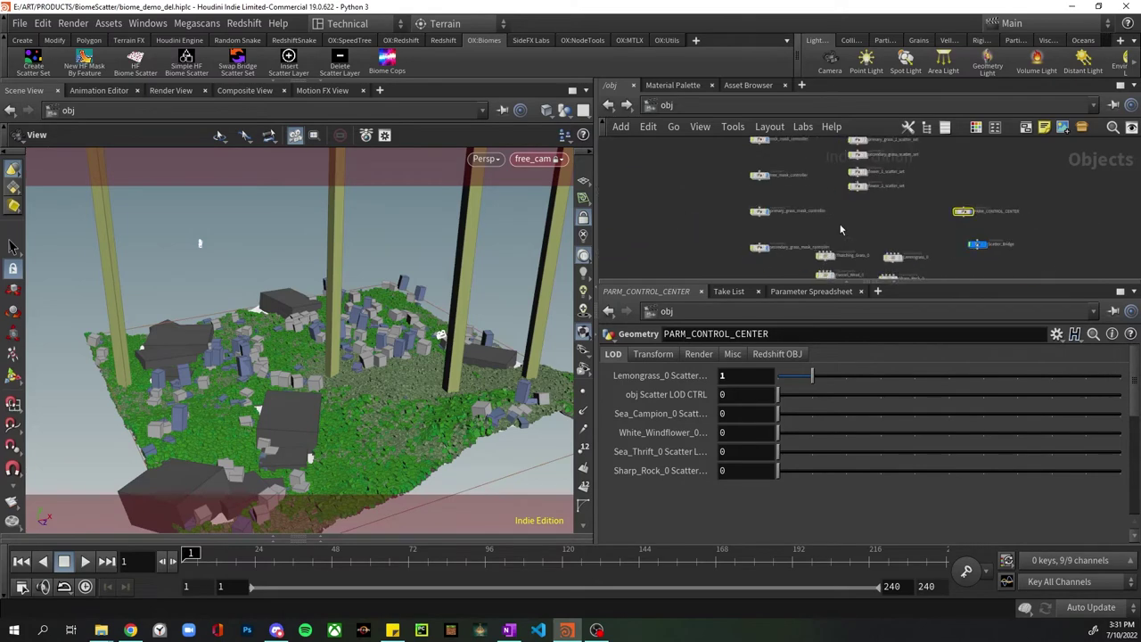
pyautogui.scroll(5, 863, 230)
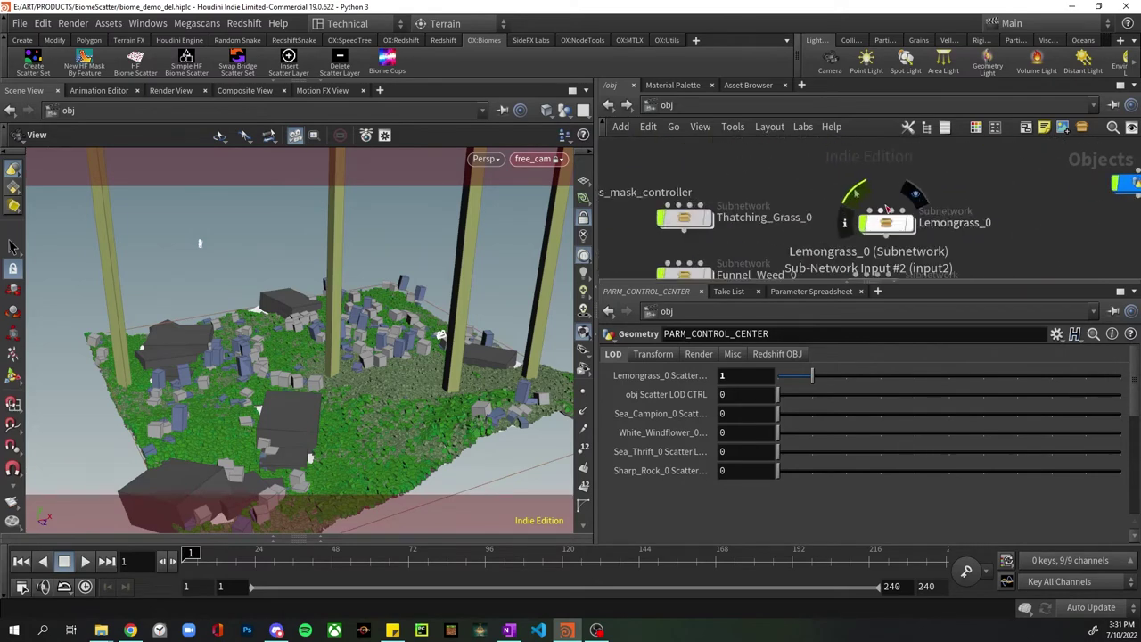
pyautogui.moveTo(873, 284); pyautogui.dragTo(873, 423)
# Enter Lemongrass_0 > Var1_LOD0, lay out its nodes, and inspect the LOD_Switch.
pyautogui.doubleClick(887, 294)
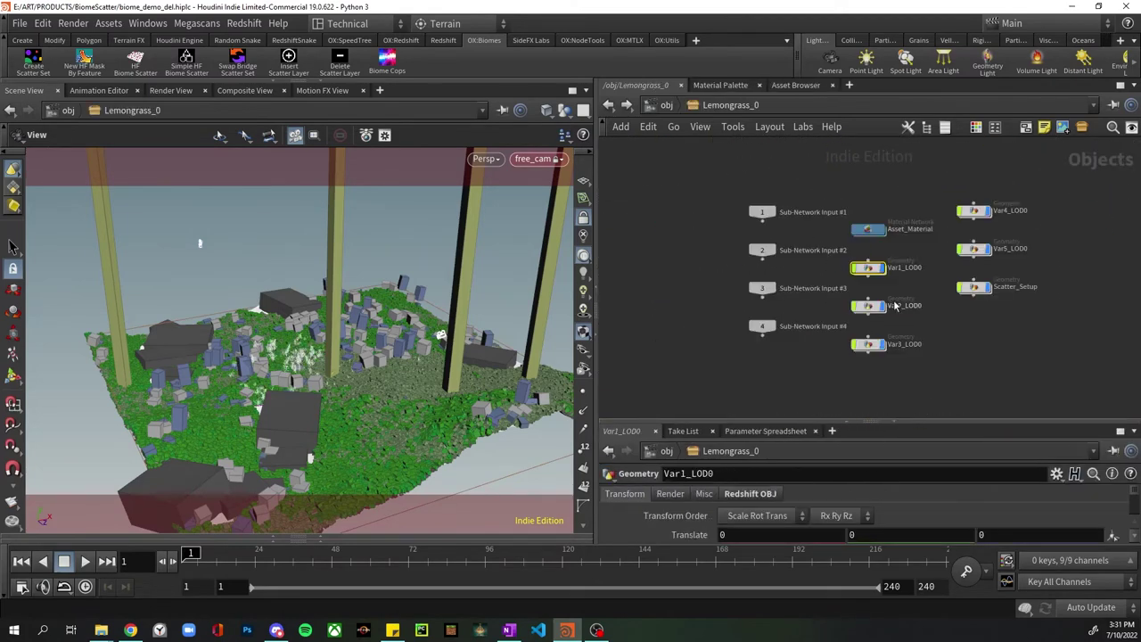
pyautogui.doubleClick(869, 272)
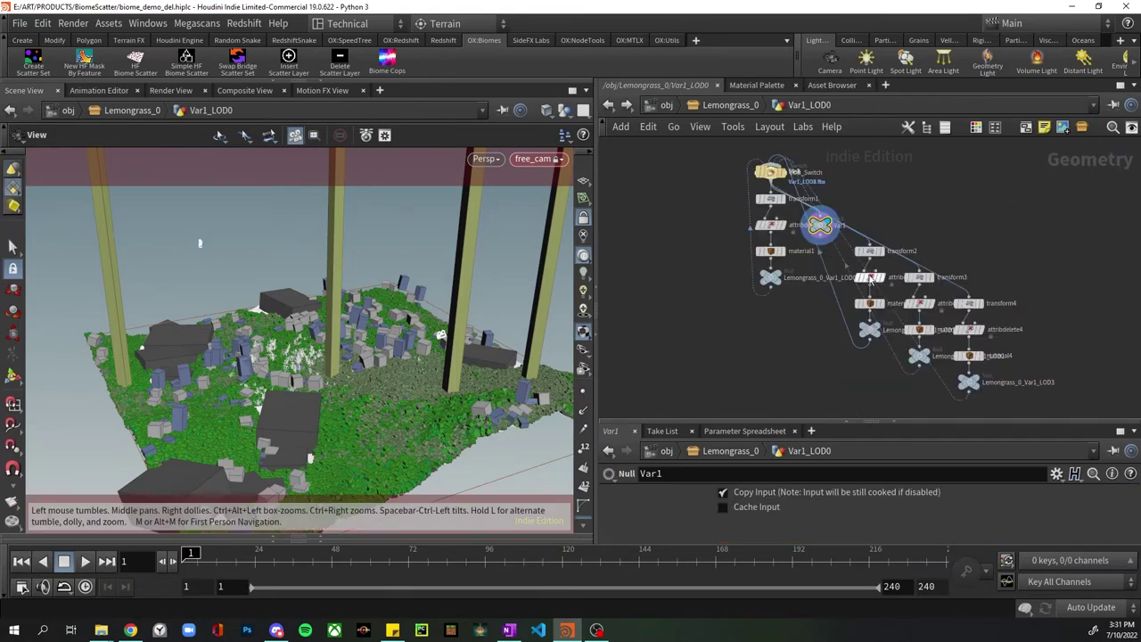
pyautogui.press('l')
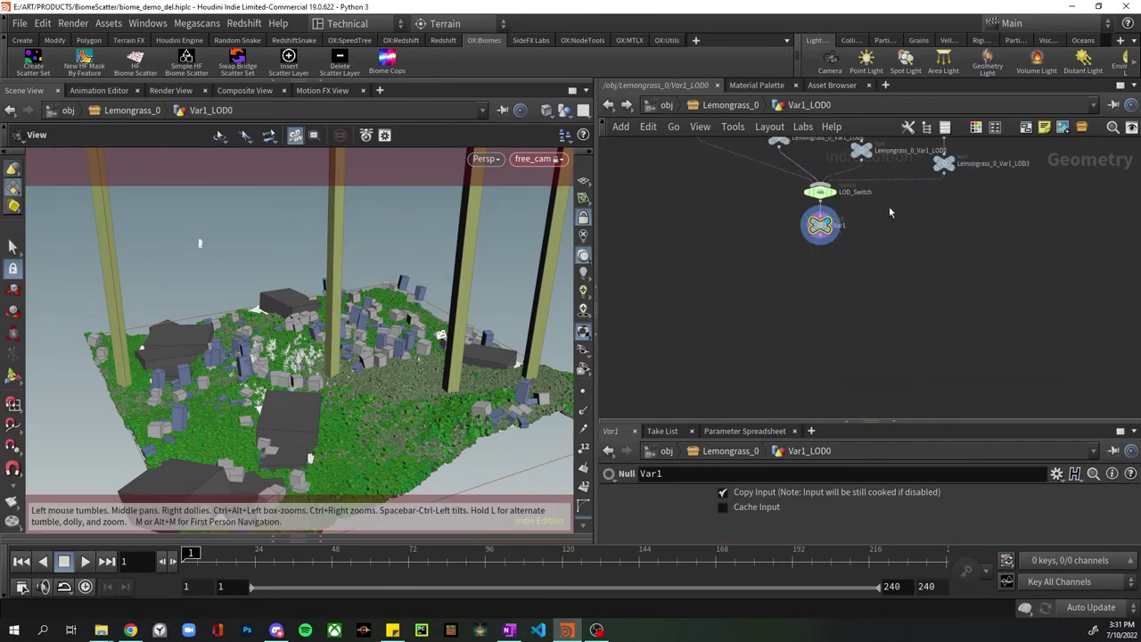
pyautogui.scroll(3, 834, 270)
pyautogui.click(840, 262)
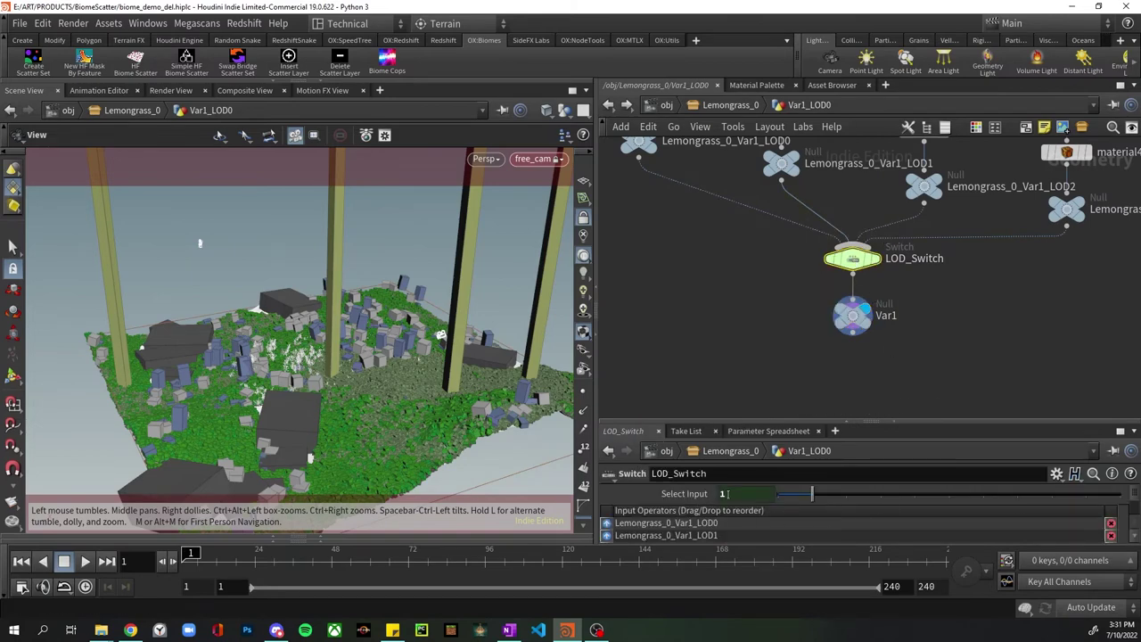
# Preview secondary_grass_mask_controller's mask via its display flag, then switch back to the grass.
pyautogui.scroll(-5, 915, 319)
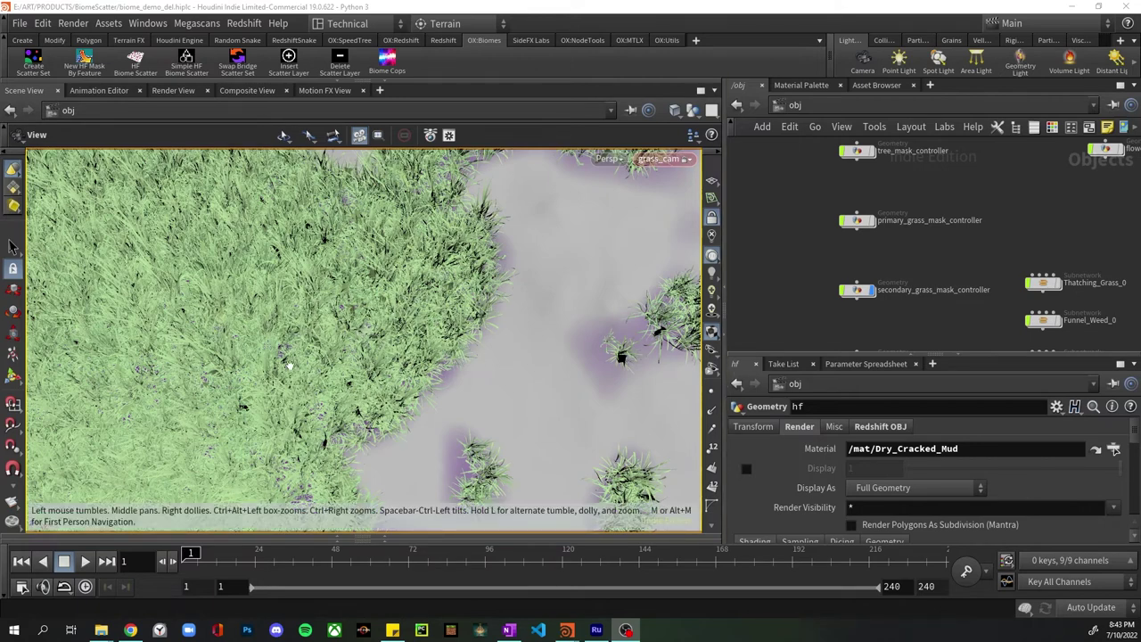
pyautogui.click(871, 295)
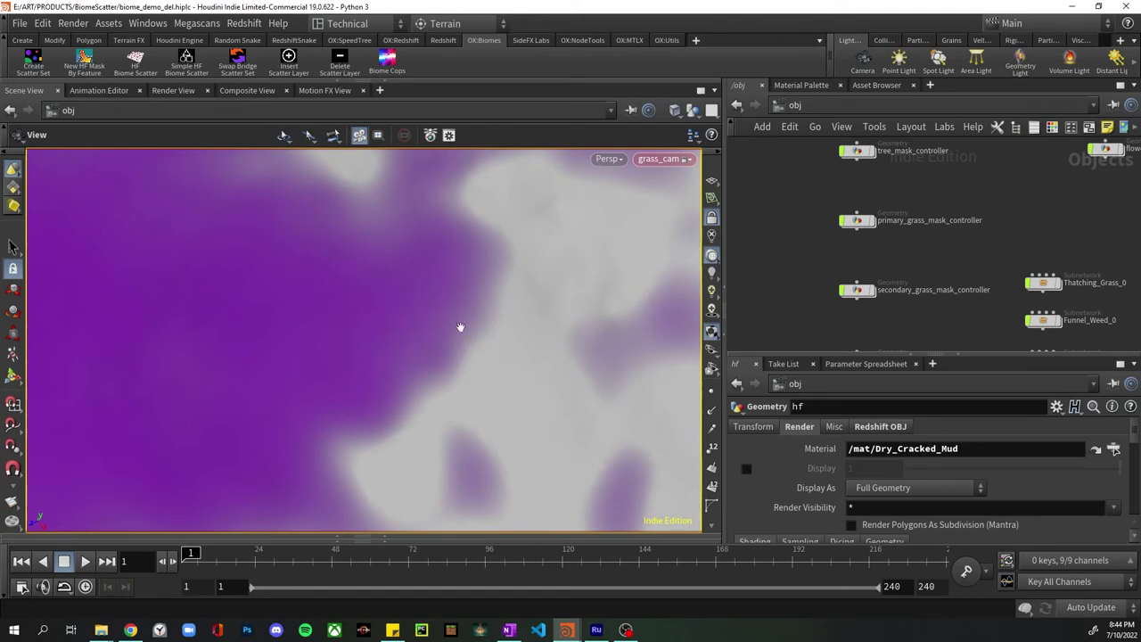
pyautogui.click(871, 289)
pyautogui.scroll(-5, 923, 277)
pyautogui.scroll(3, 922, 277)
# In hf, drag secondary_grass_mask_hf_scatter's Vex Pluck Scalar to 0 and Vex Falloff Scalar to 1.
pyautogui.doubleClick(827, 225)
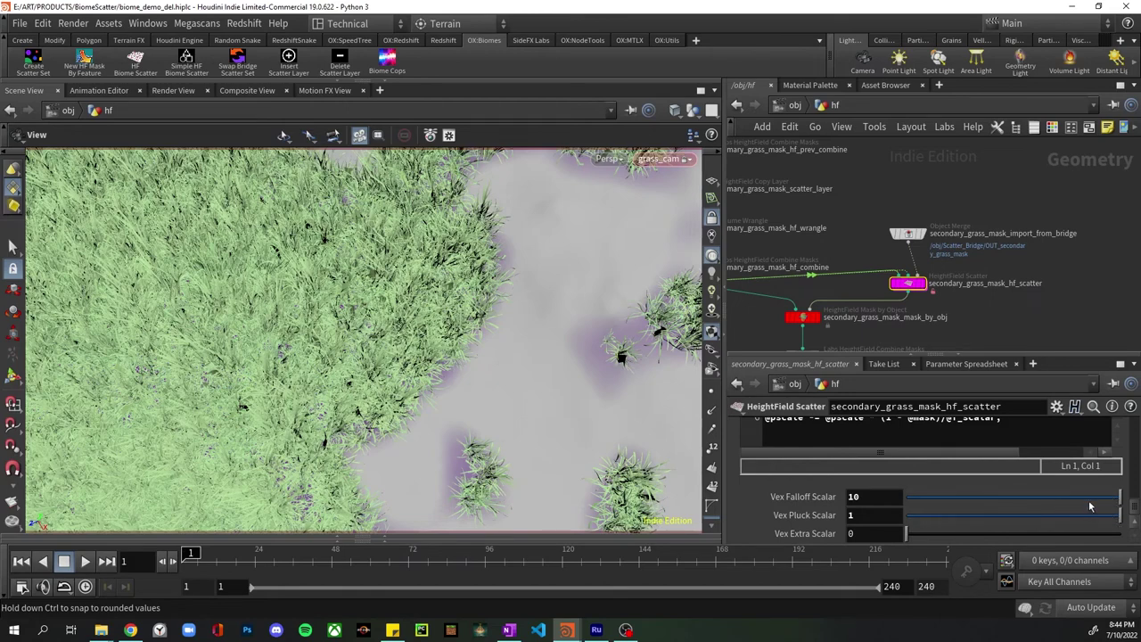
pyautogui.moveTo(1115, 518); pyautogui.dragTo(857, 512)
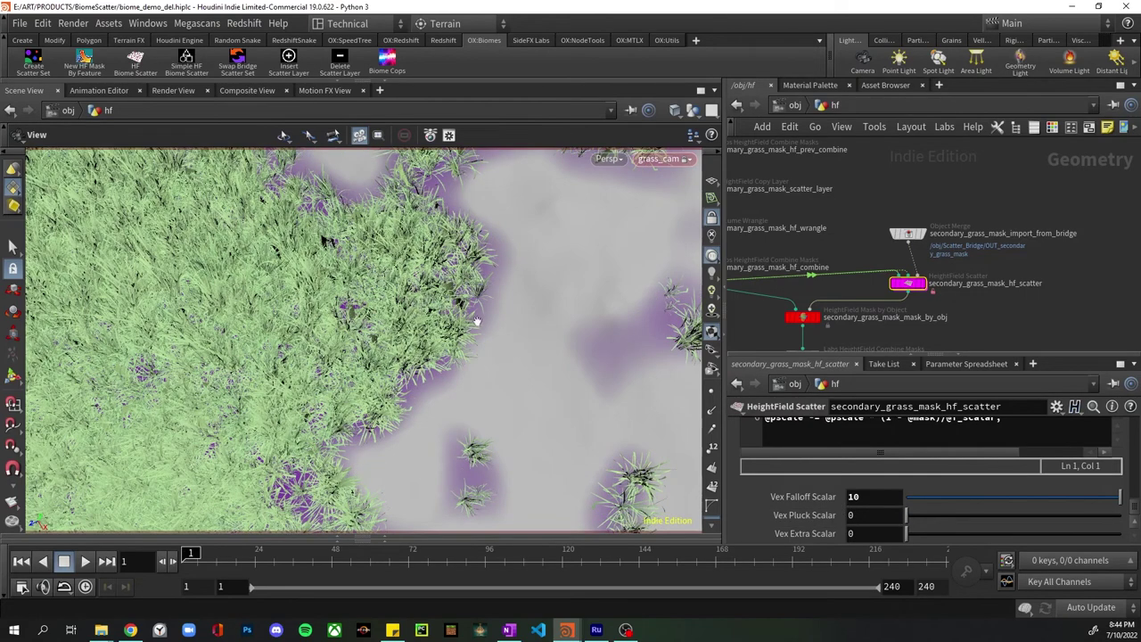
pyautogui.moveTo(414, 287); pyautogui.dragTo(438, 300)
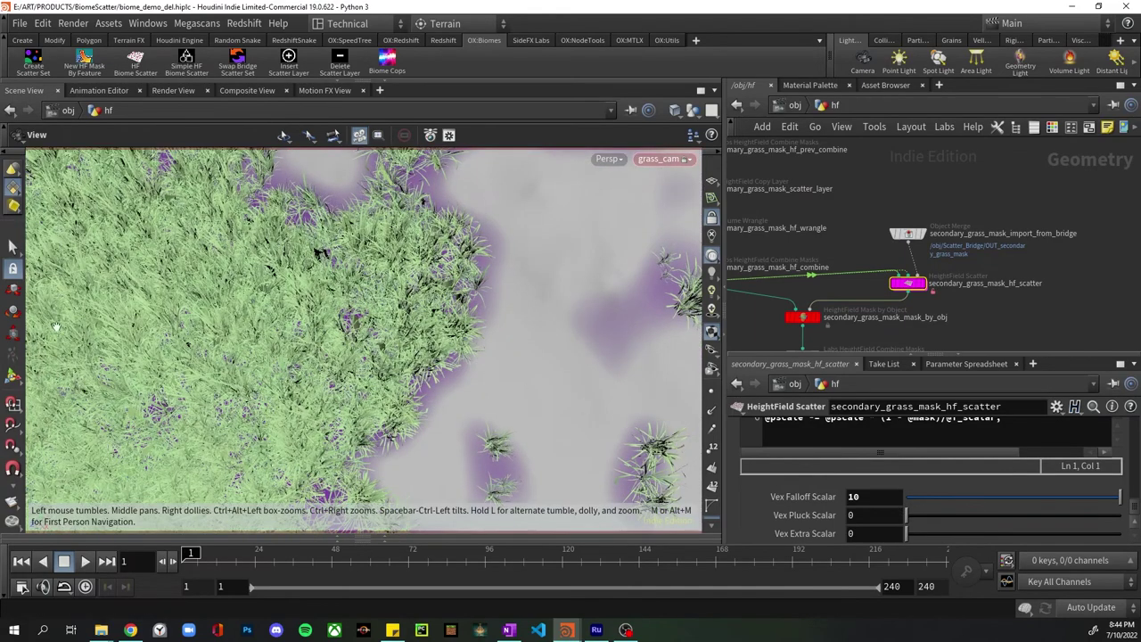
pyautogui.moveTo(1116, 499); pyautogui.dragTo(885, 491)
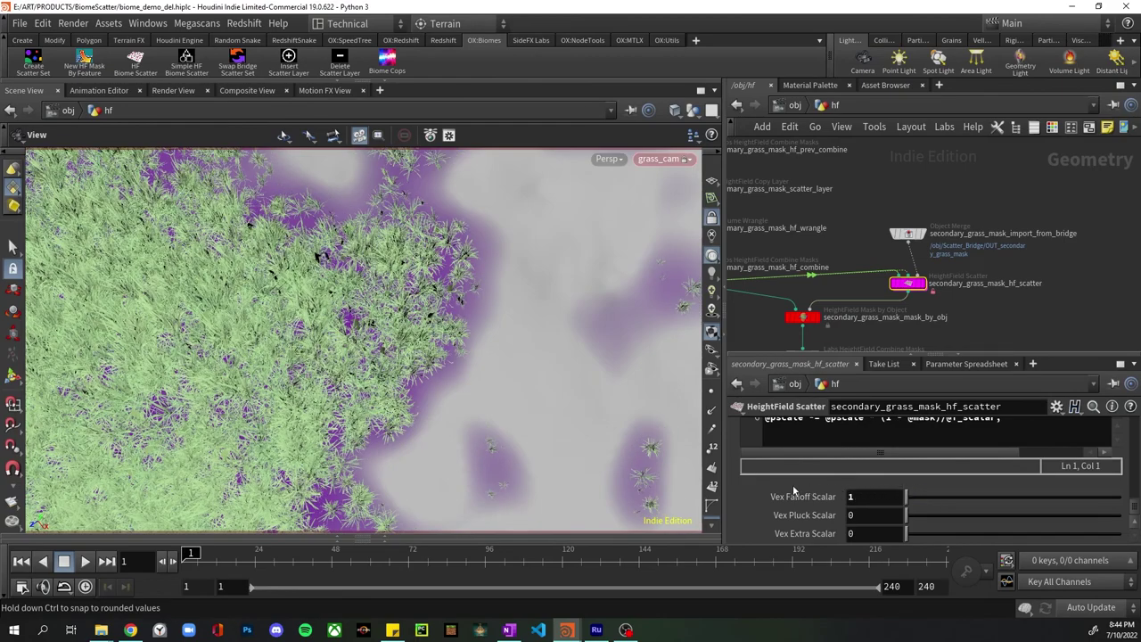
pyautogui.moveTo(388, 372); pyautogui.dragTo(330, 280)
pyautogui.moveTo(209, 347); pyautogui.dragTo(501, 211)
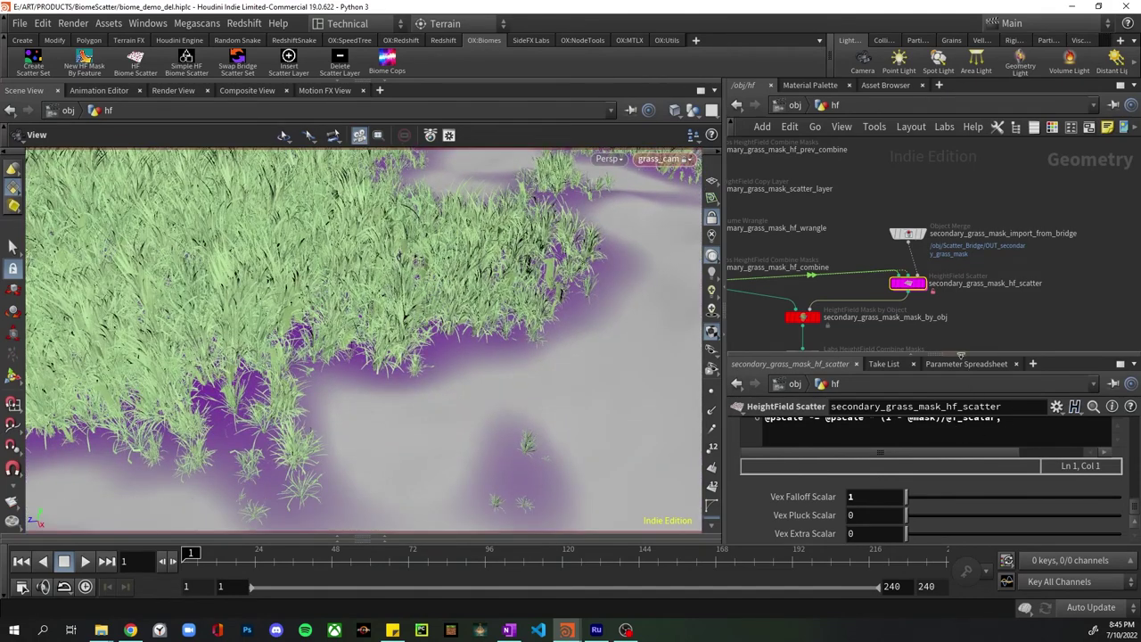
pyautogui.moveTo(942, 357); pyautogui.dragTo(944, 269)
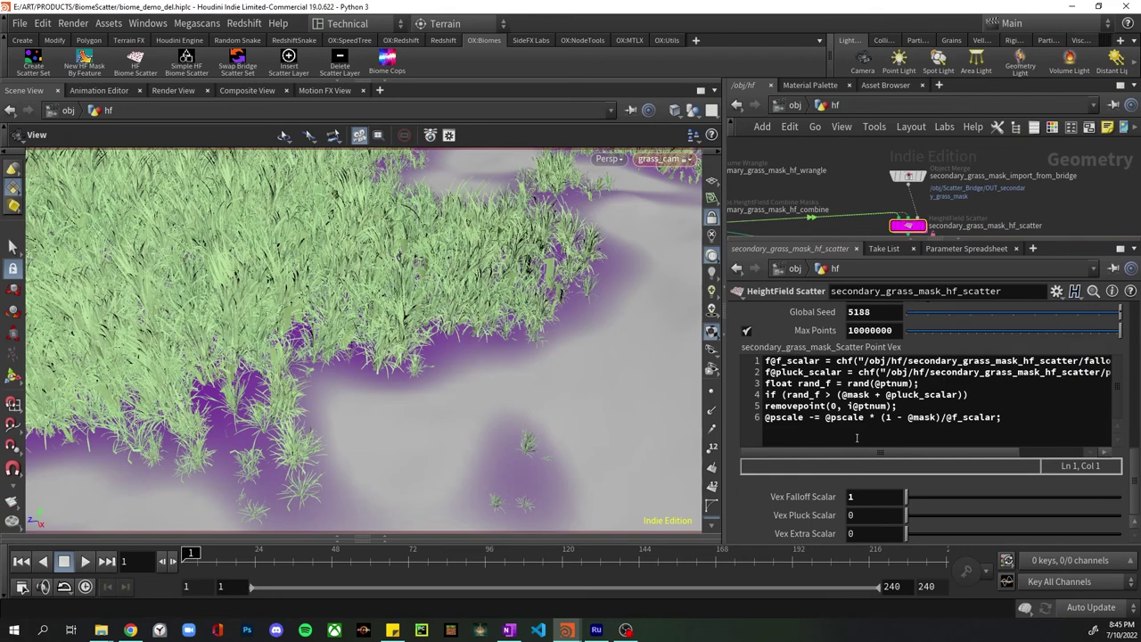
pyautogui.scroll(3, 856, 437)
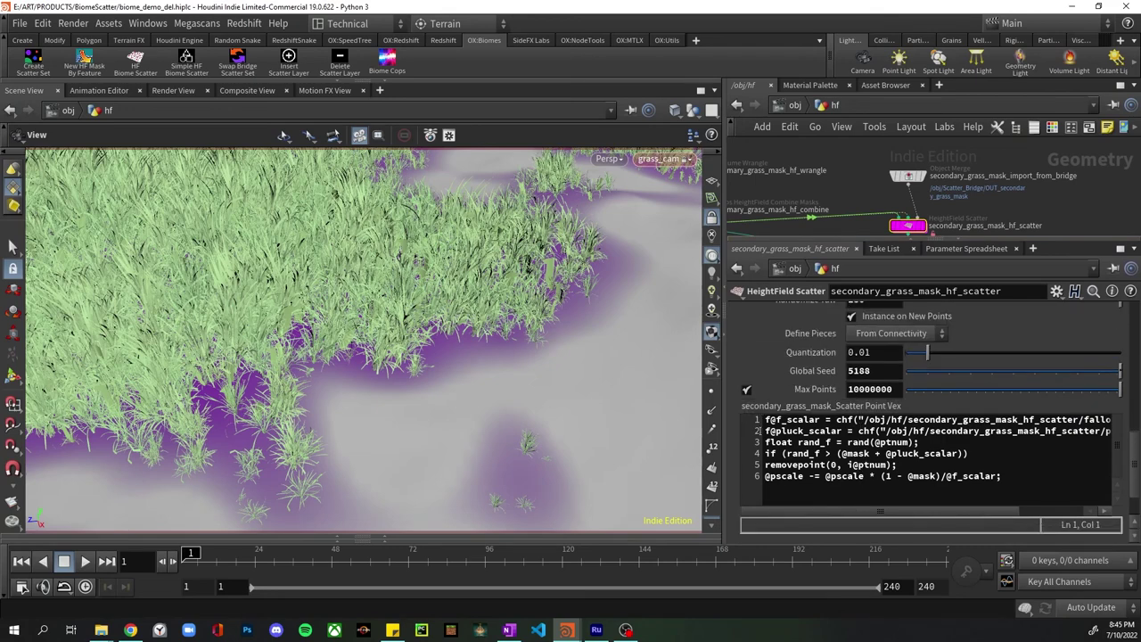
pyautogui.scroll(2, 838, 406)
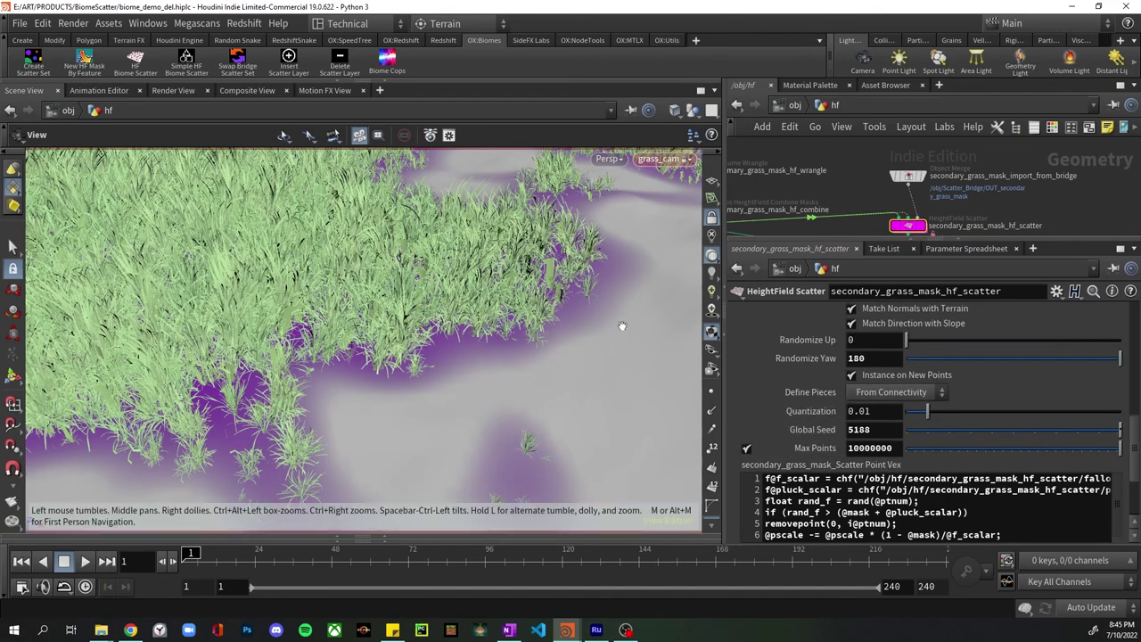
pyautogui.moveTo(940, 242)
pyautogui.mouseDown()
pyautogui.moveTo(930, 319)
pyautogui.moveTo(930, 251)
pyautogui.mouseUp()
pyautogui.scroll(-2, 837, 443)
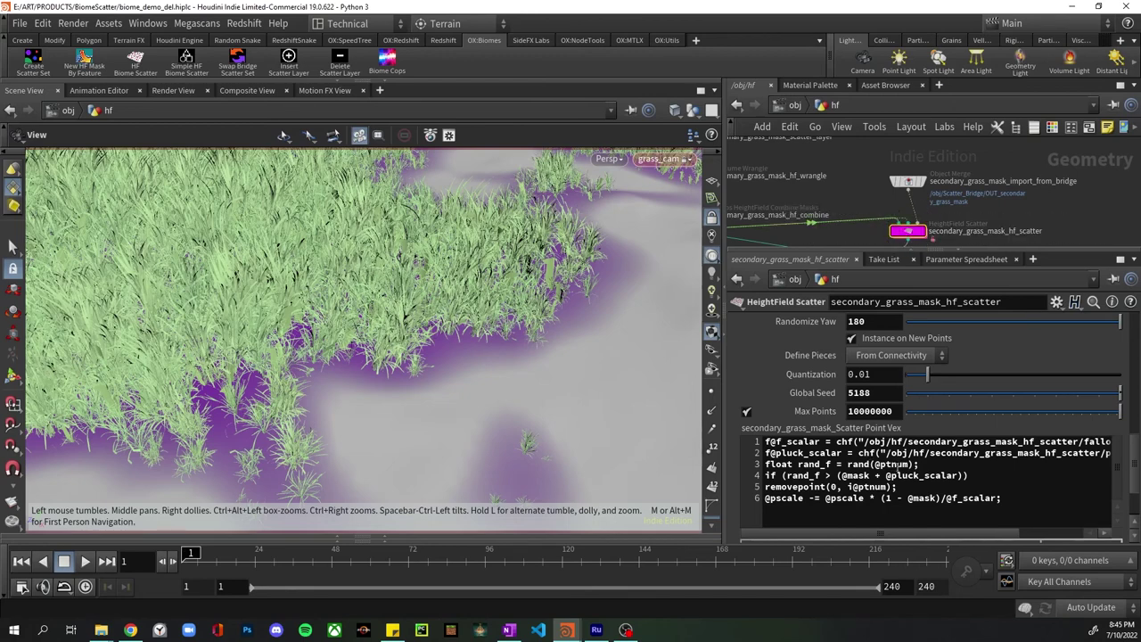
pyautogui.moveTo(934, 259); pyautogui.dragTo(935, 409)
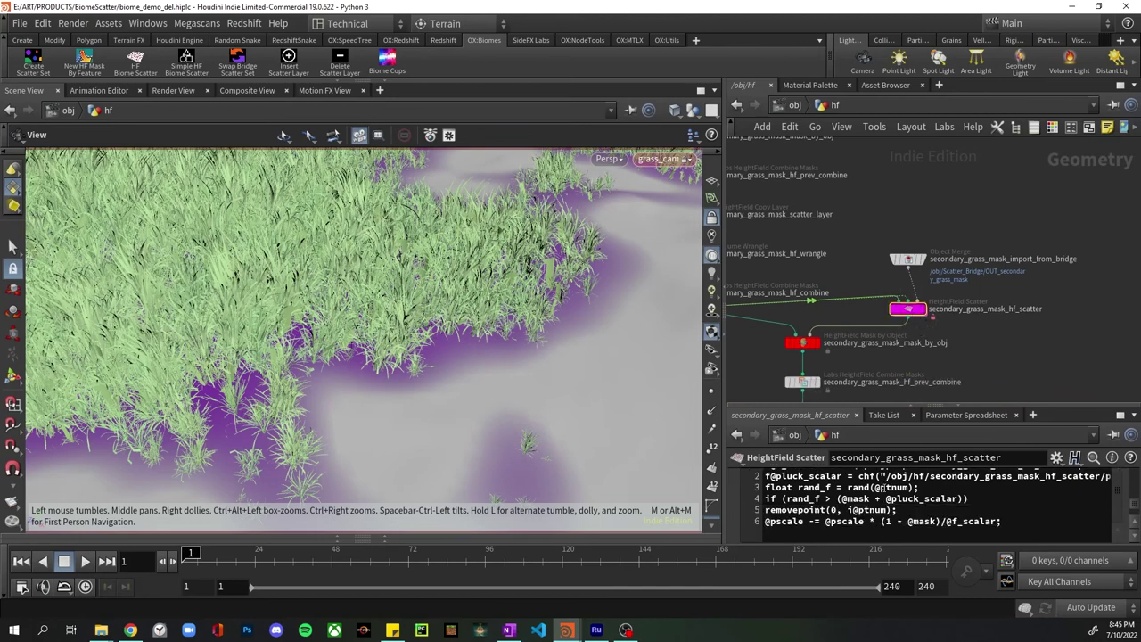
pyautogui.doubleClick(909, 309)
pyautogui.scroll(-3, 896, 309)
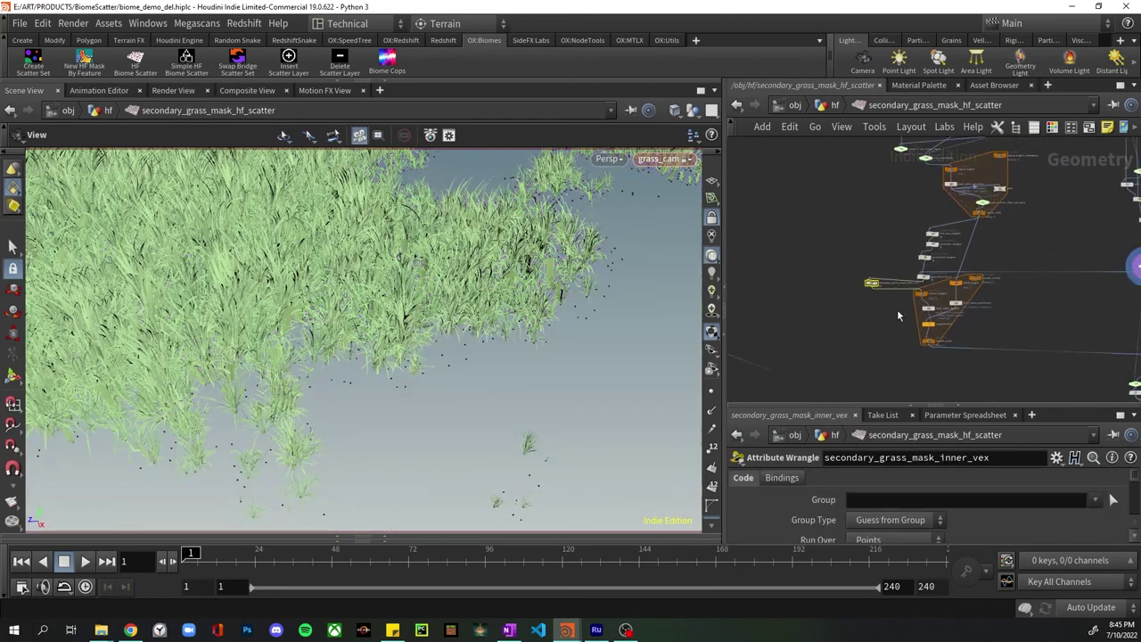
pyautogui.scroll(5, 901, 303)
pyautogui.scroll(-2, 905, 296)
pyautogui.scroll(2, 968, 284)
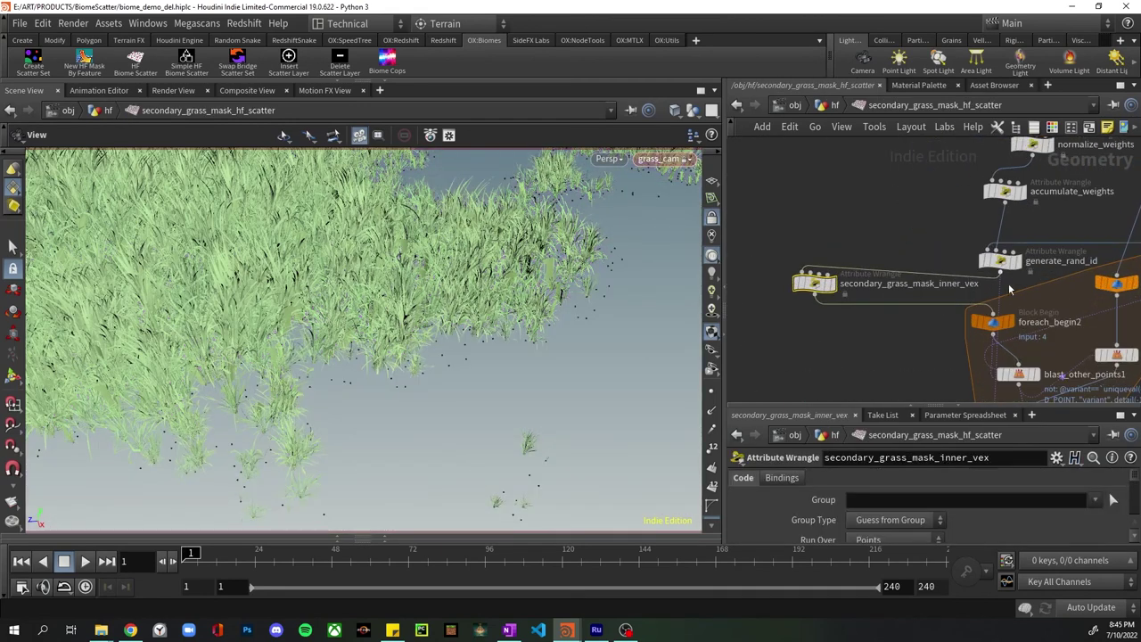
pyautogui.scroll(2, 931, 321)
pyautogui.moveTo(962, 328)
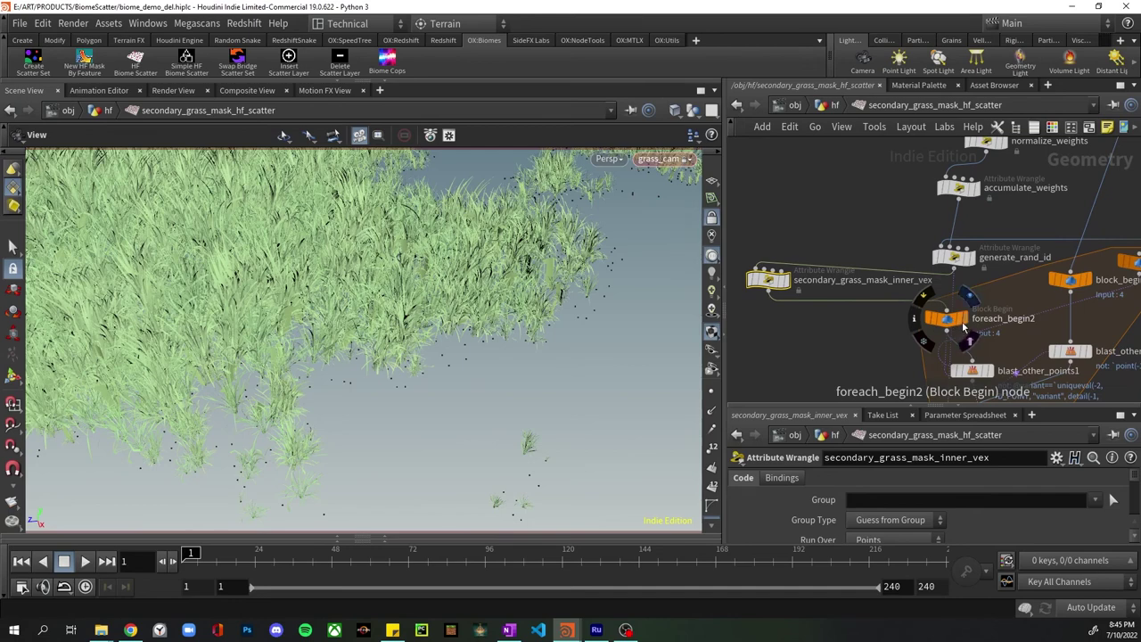
pyautogui.scroll(-1, 954, 323)
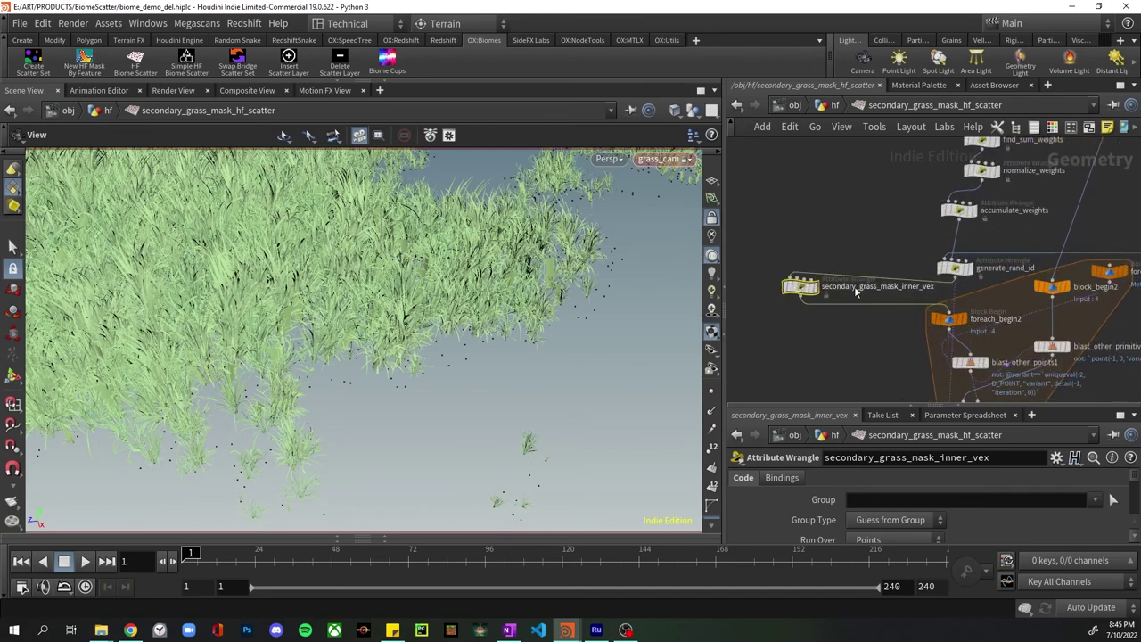
pyautogui.moveTo(788, 289)
pyautogui.moveTo(931, 409); pyautogui.dragTo(931, 243)
pyautogui.click(860, 452)
pyautogui.hotkey('ctrl', 'a')
pyautogui.click(978, 456)
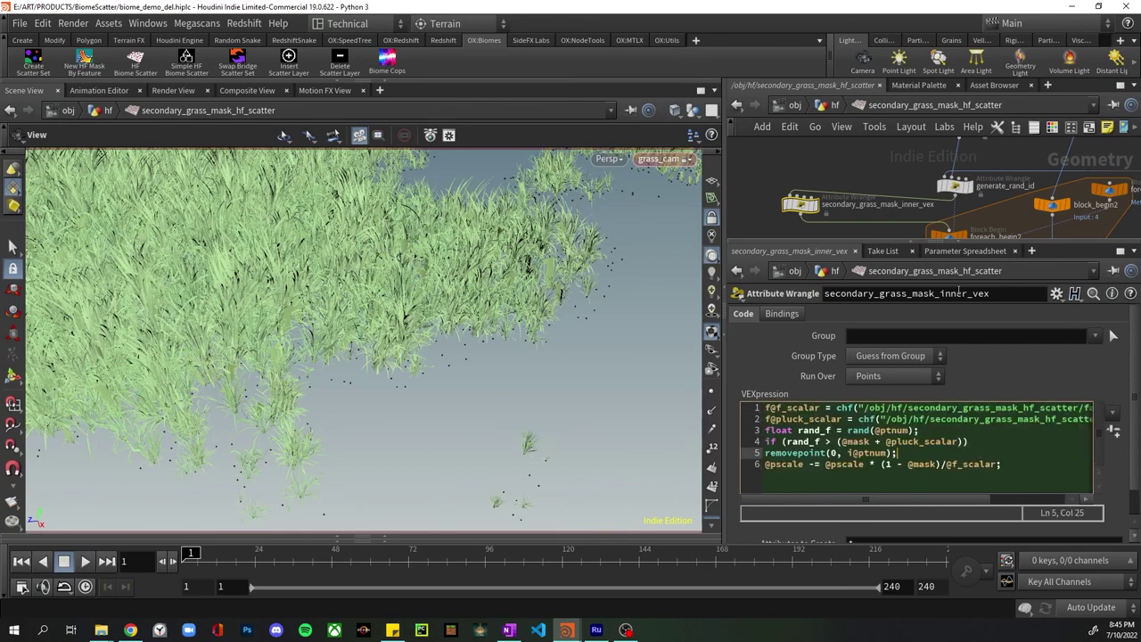
pyautogui.click(833, 107)
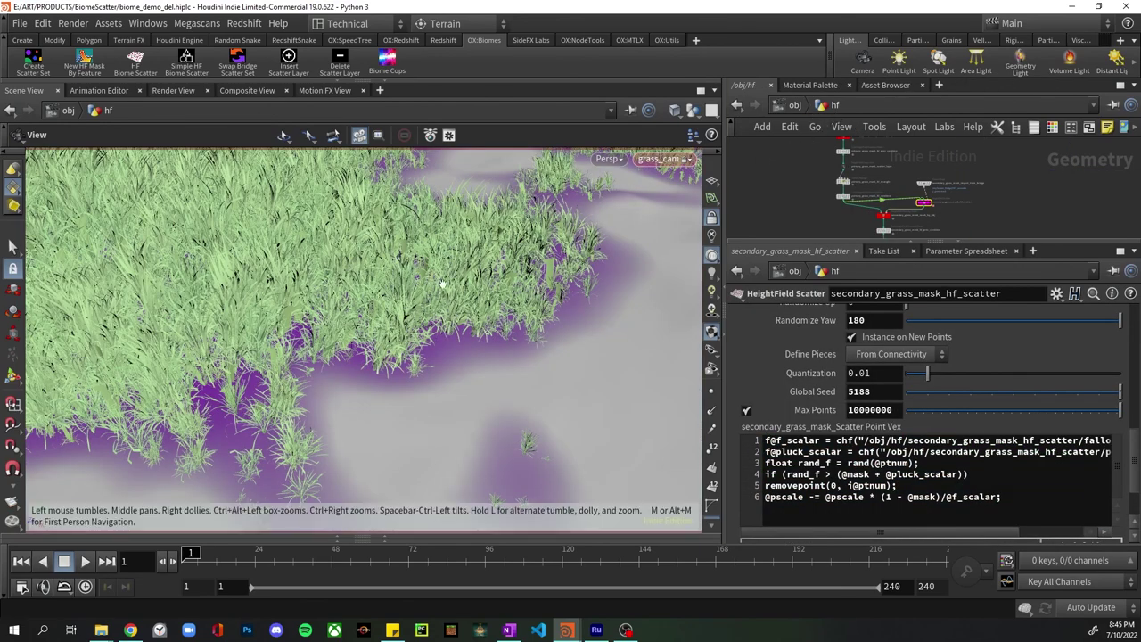
pyautogui.scroll(5, 416, 303)
pyautogui.scroll(-4, 415, 303)
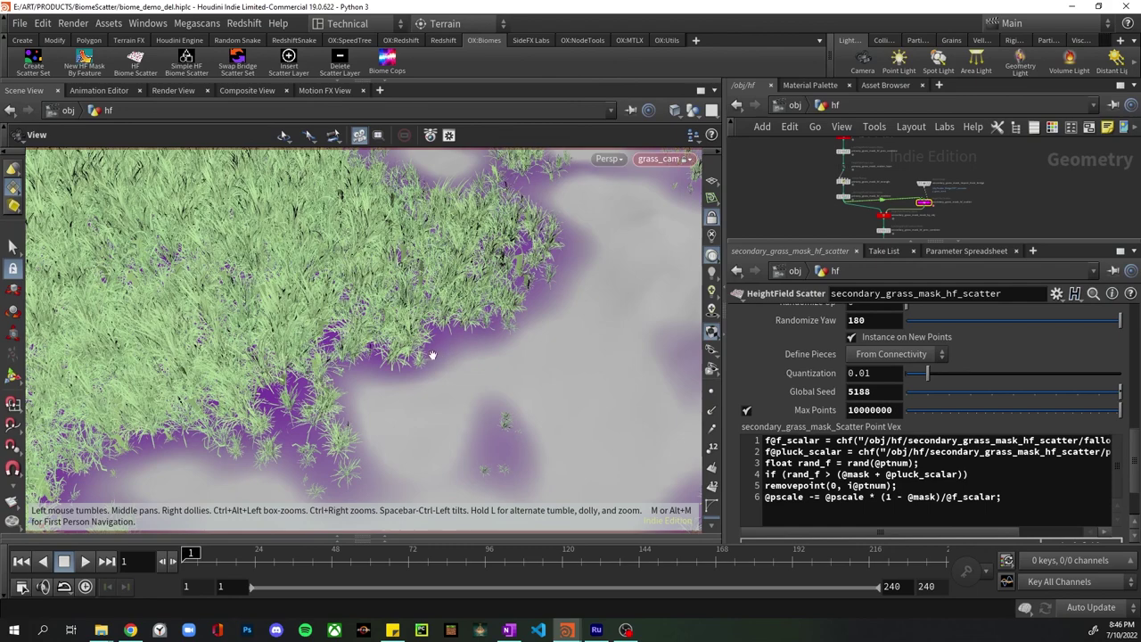
pyautogui.moveTo(420, 350); pyautogui.dragTo(244, 410)
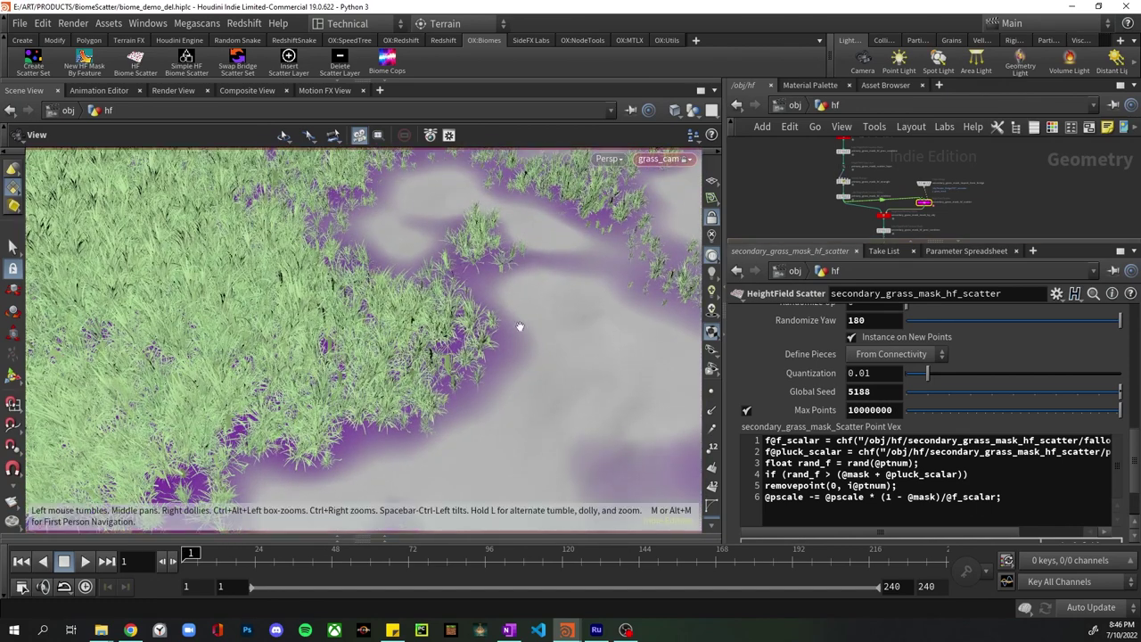